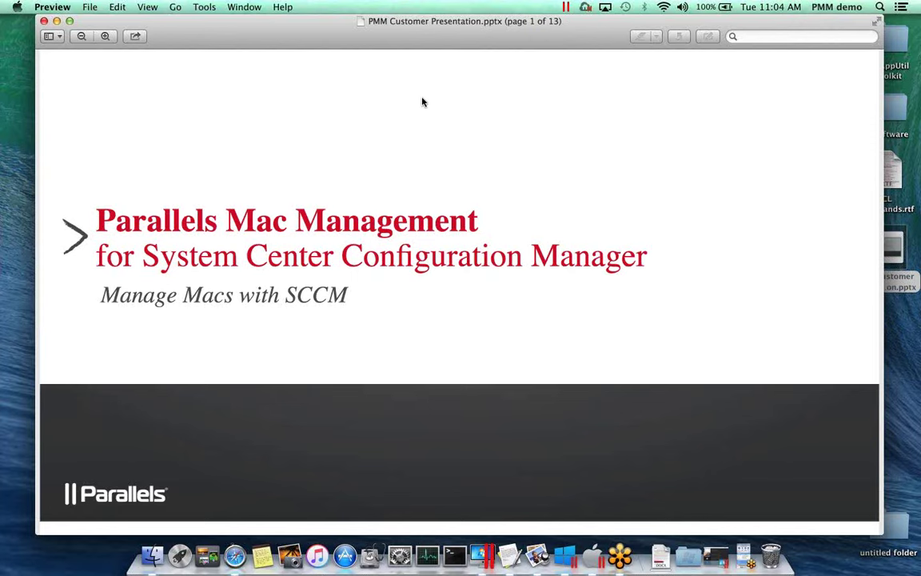
Step: Read through the first four slides of the PMM Customer Presentation, up to managing Macs with SCCM and Parallels Mac Management
scroll(423, 102, "down", 6)
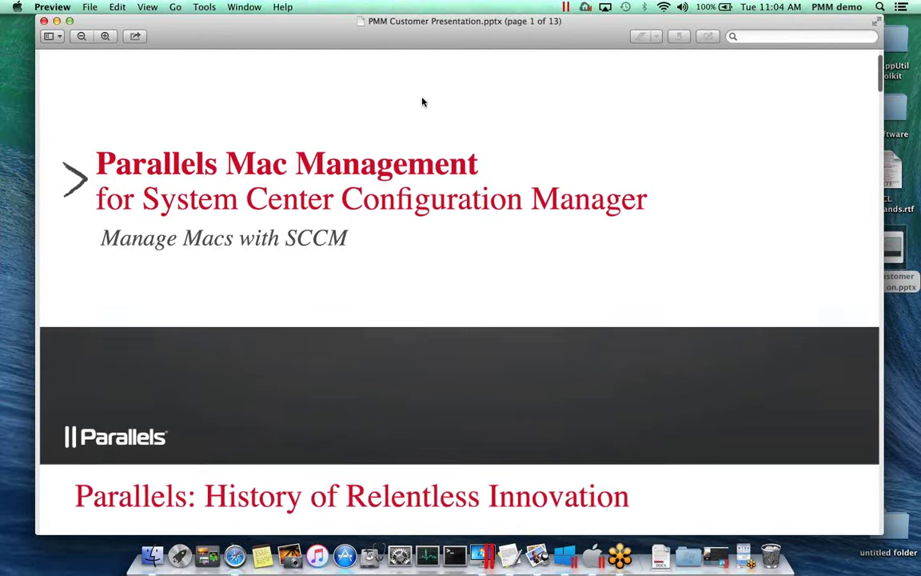
scroll(423, 102, "down", 6)
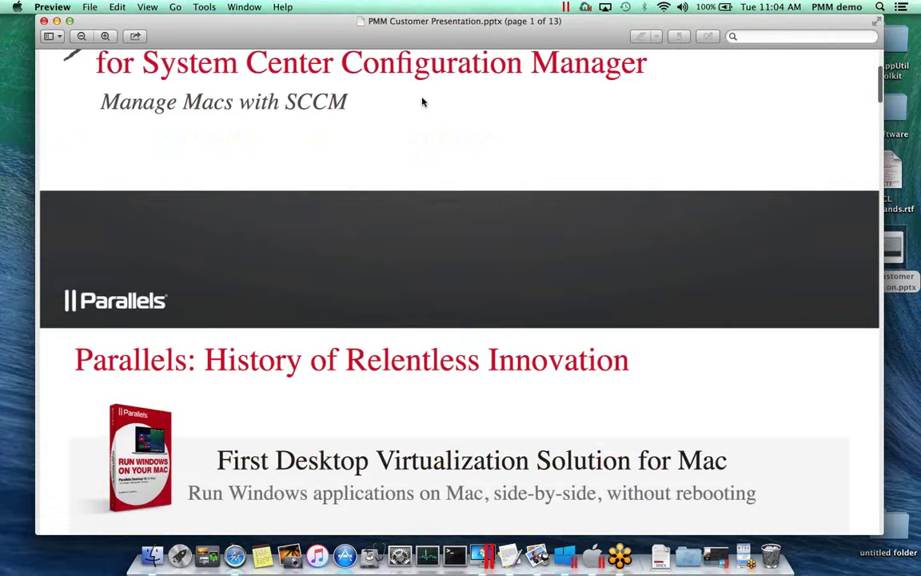
scroll(423, 102, "down", 10)
scroll(423, 102, "down", 3)
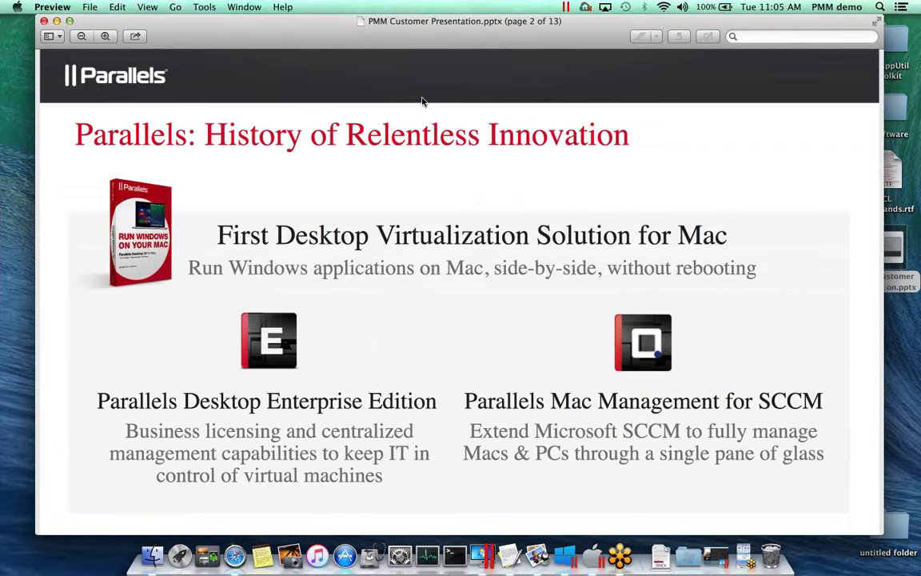
scroll(422, 100, "down", 10)
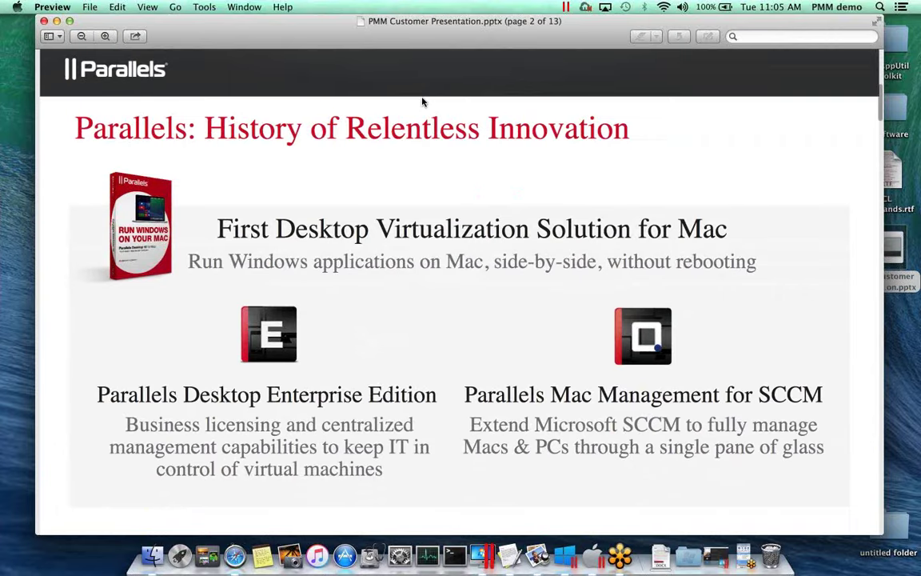
scroll(422, 101, "down", 5)
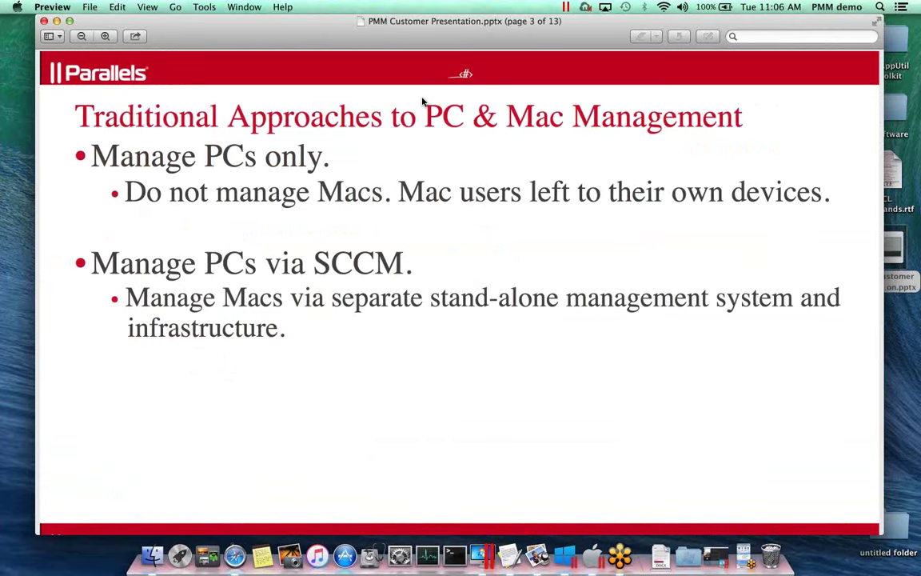
scroll(424, 101, "down", 3)
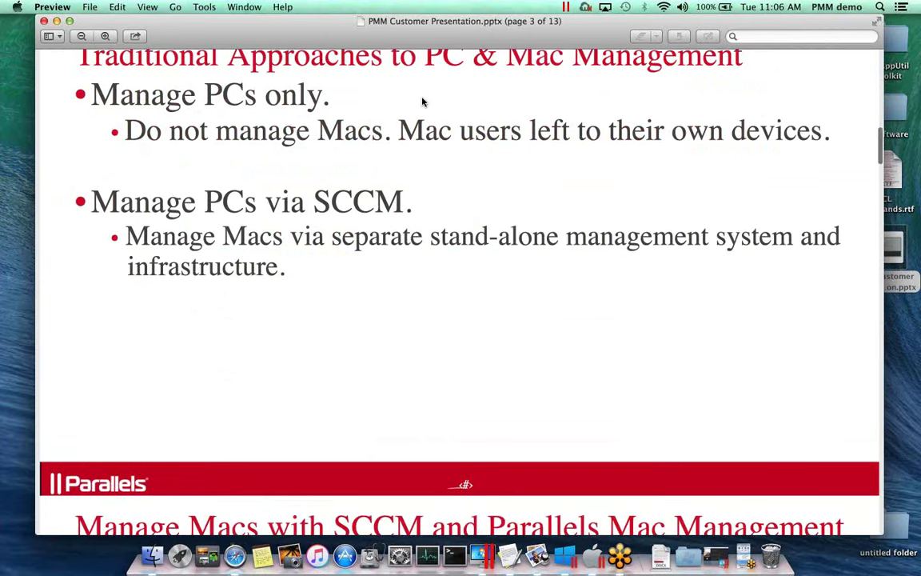
scroll(423, 102, "down", 10)
scroll(423, 102, "down", 5)
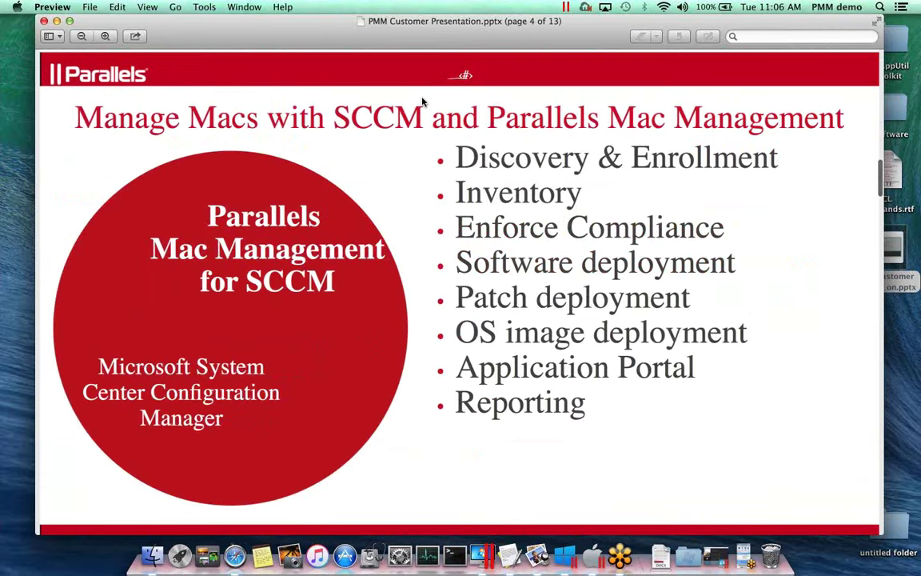
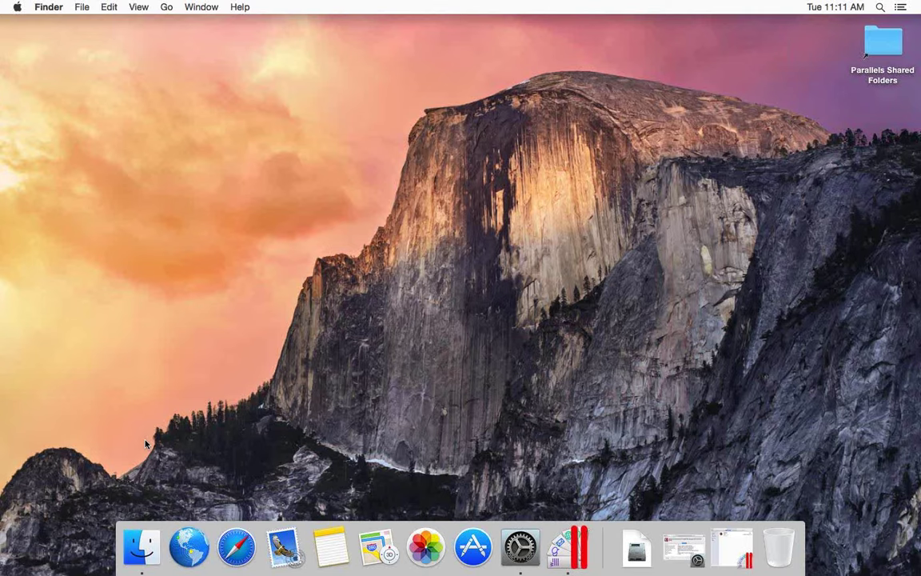
Step: Switch to Configuration Manager, open the Parallels Network Discovery properties and choose Polite (T2) as the Nmap timing policy
key("ctrl+Left")
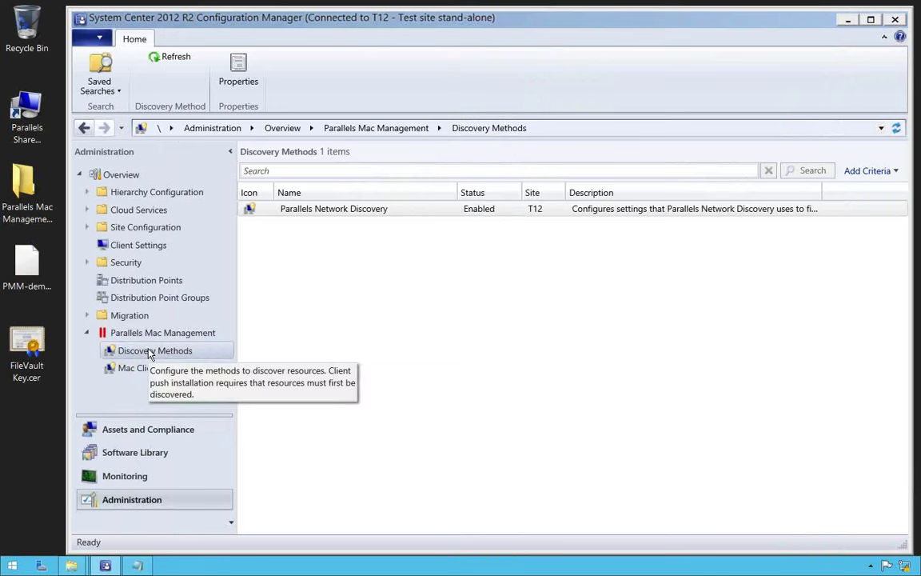
left_click(328, 205)
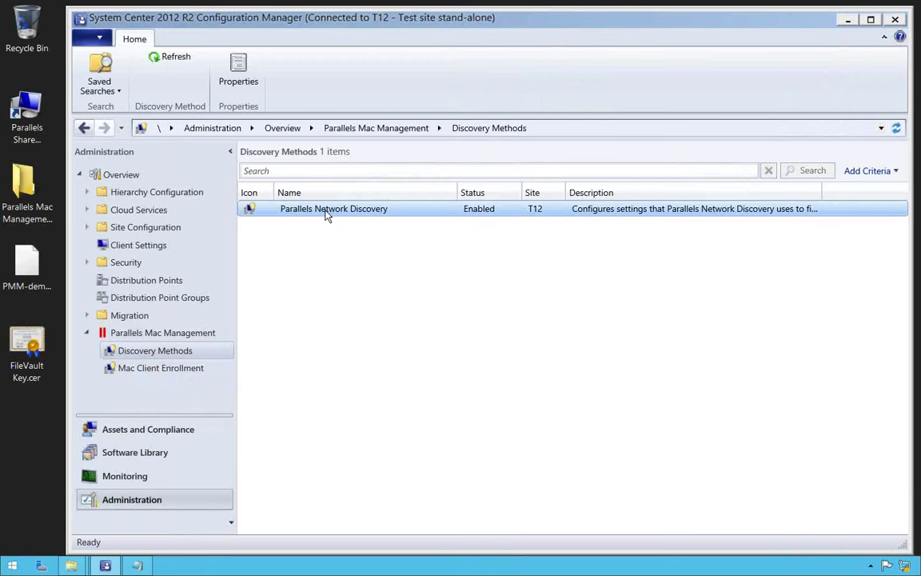
left_click(239, 69)
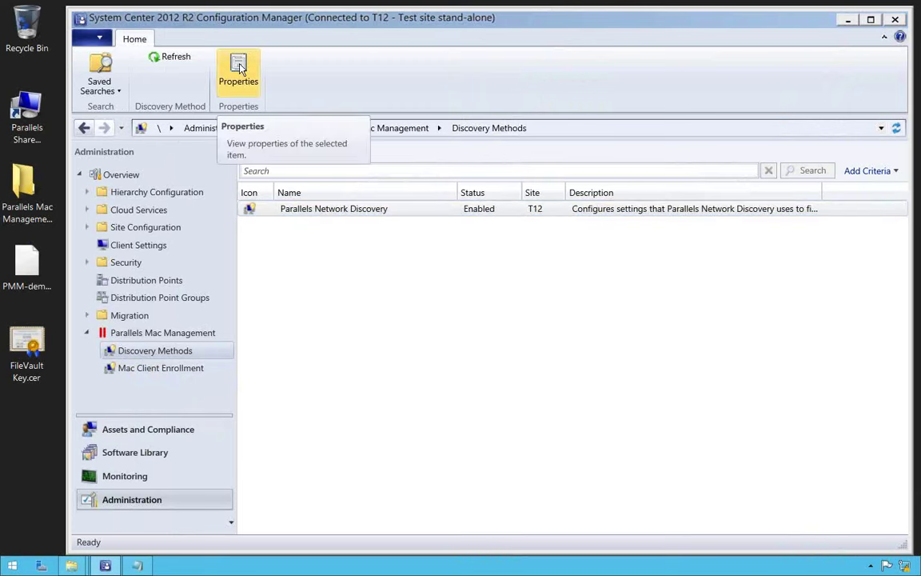
left_click(239, 69)
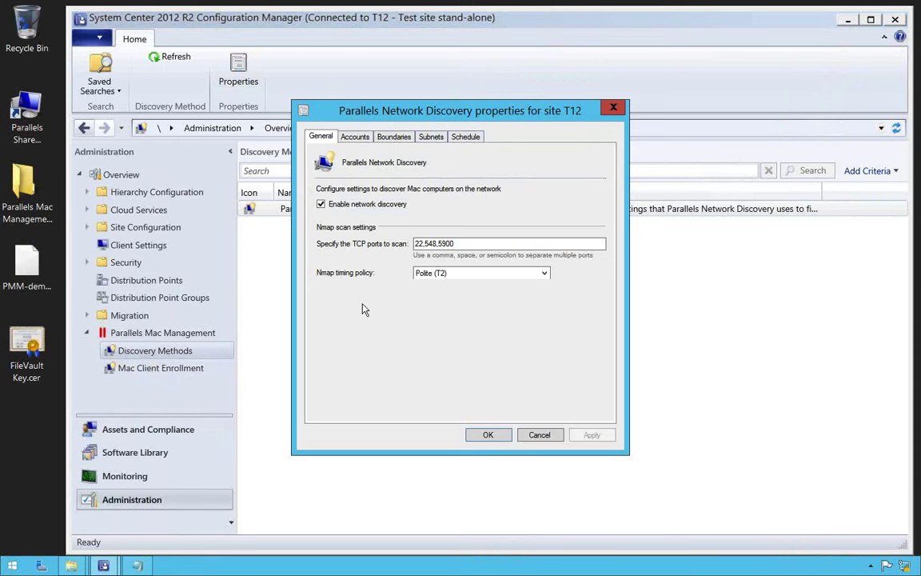
left_click(547, 275)
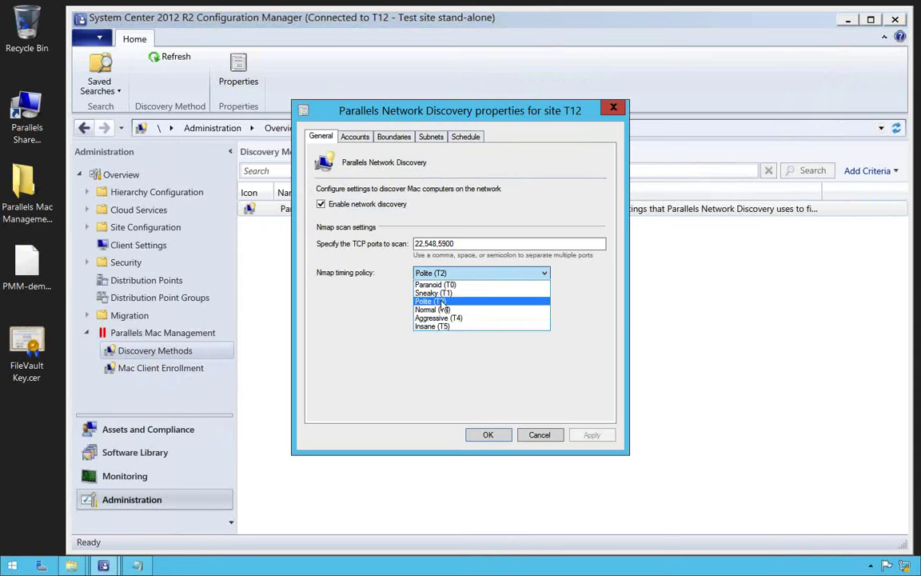
left_click(442, 302)
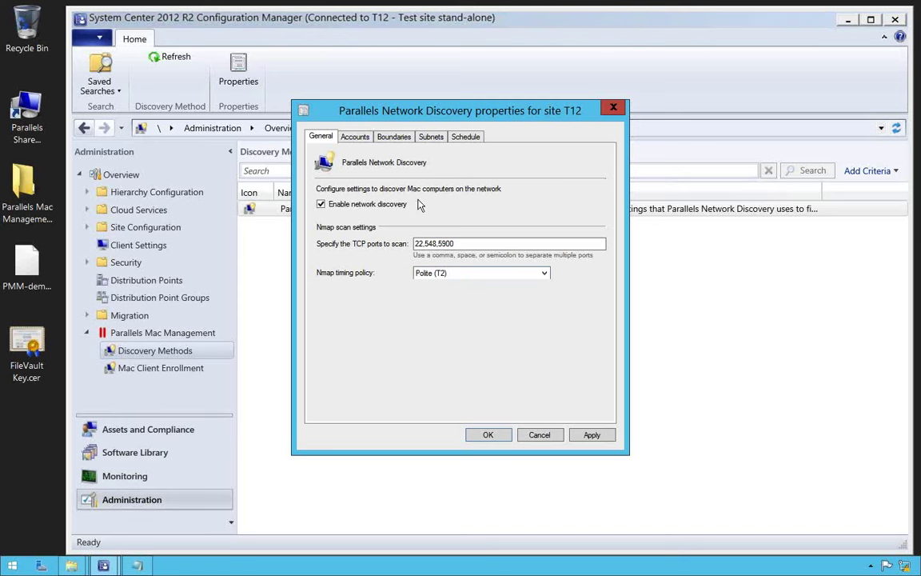
Step: Examine the boundaries in the Parallels Mac Management Boundary Group and the settings for a new subnet assignment, without adding one
left_click(403, 140)
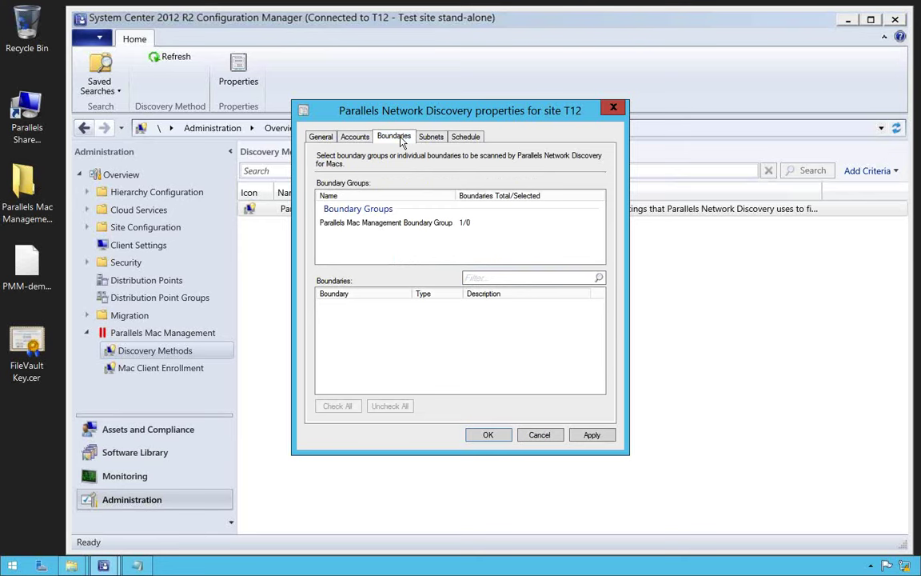
left_click(376, 224)
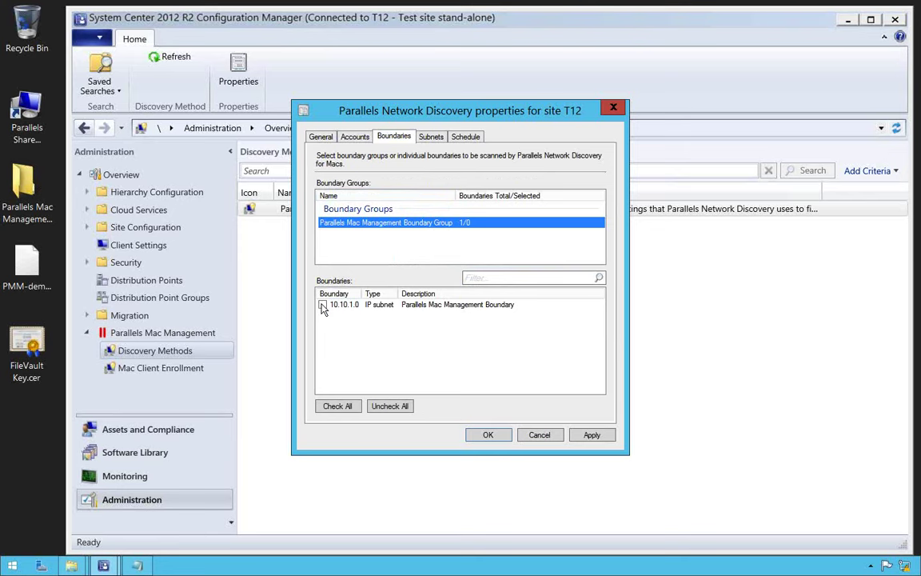
left_click(431, 137)
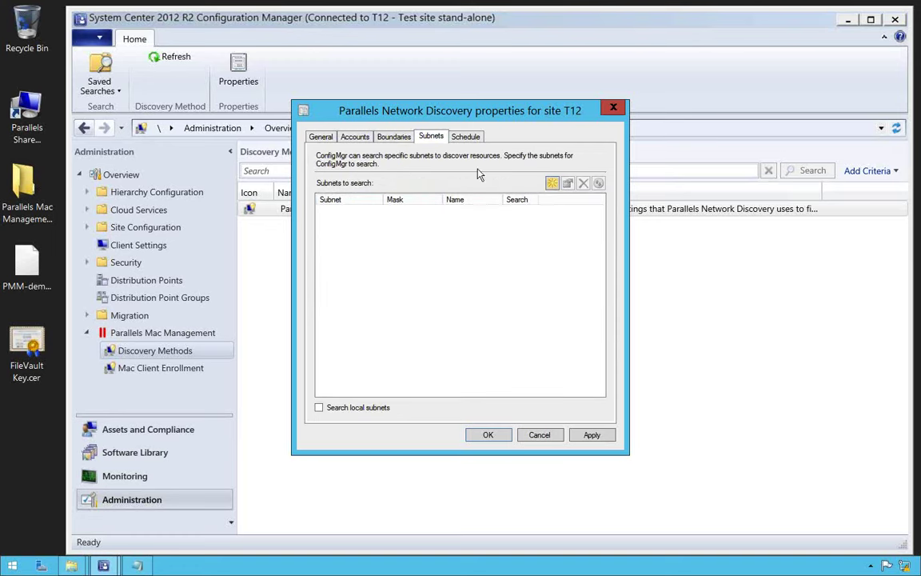
left_click(552, 184)
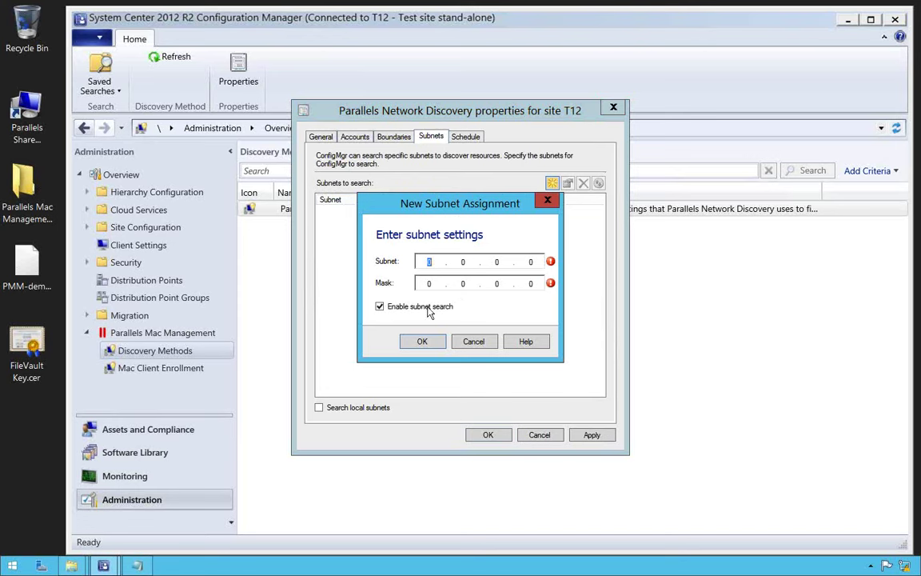
left_click(476, 342)
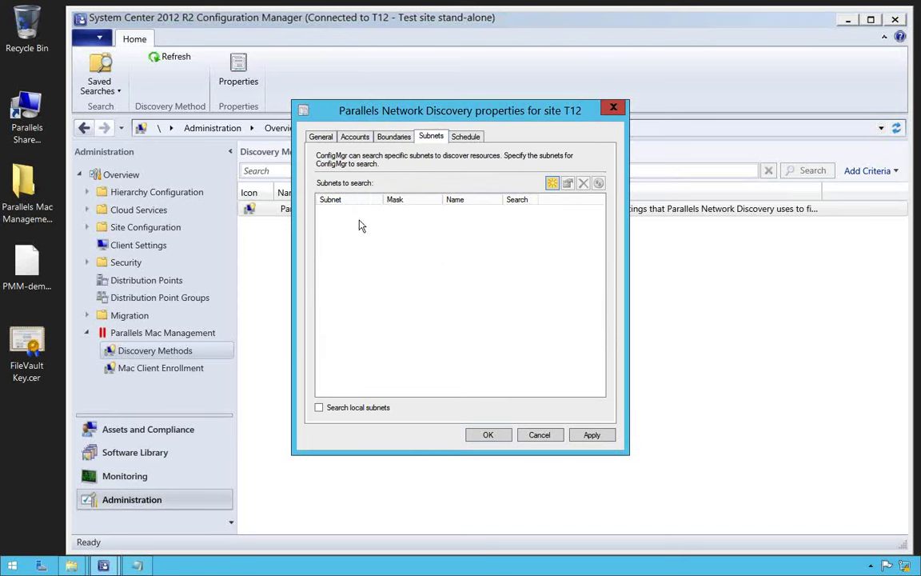
Step: Examine the custom schedule options and the client push installation accounts for network discovery, and cancel the properties dialog
left_click(468, 136)
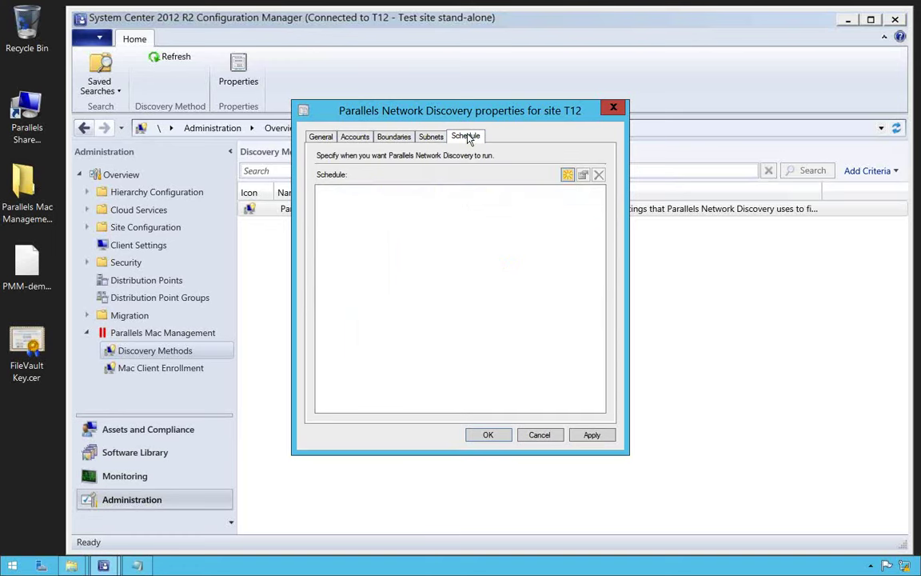
left_click(568, 175)
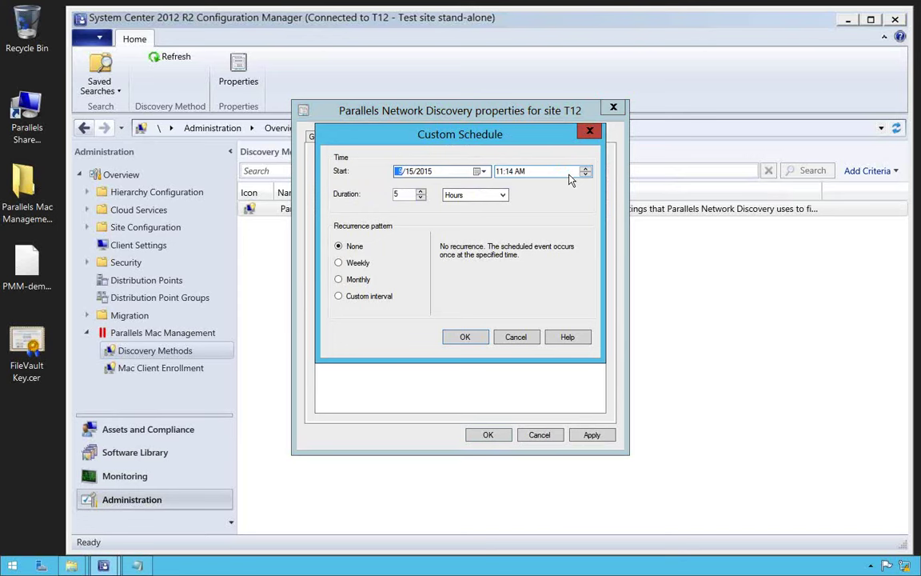
left_click(525, 338)
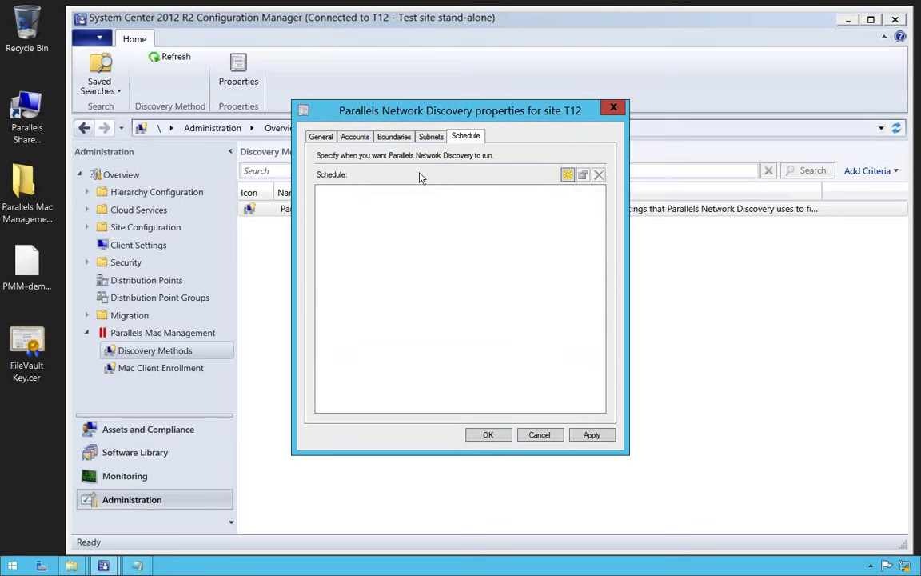
left_click(360, 142)
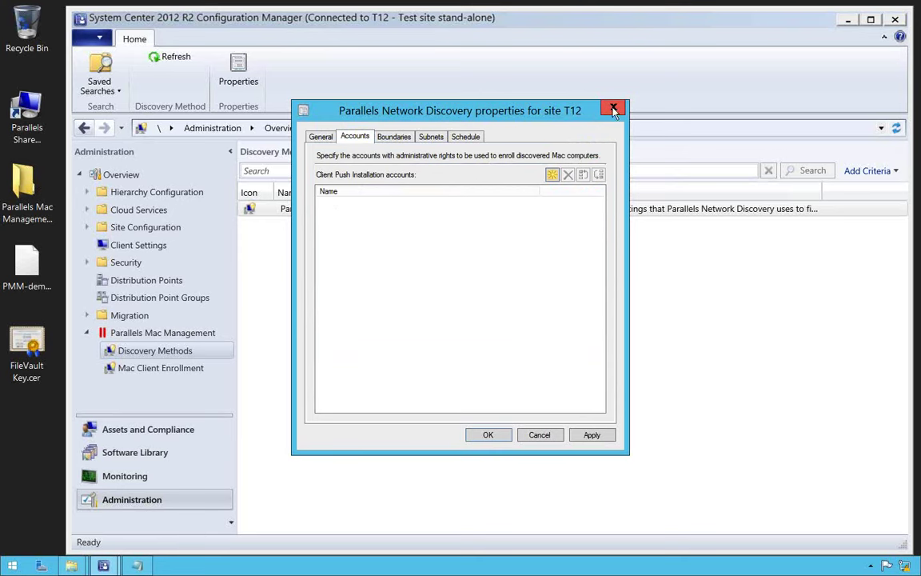
left_click(541, 435)
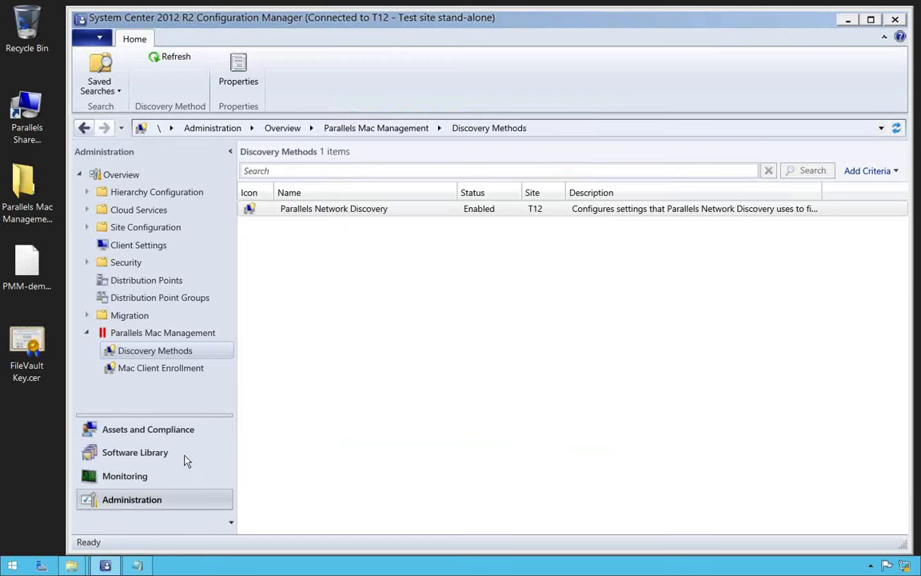
Step: Display the members of the All Mac OS X Systems device collection and select PmmDemoMac
left_click(169, 429)
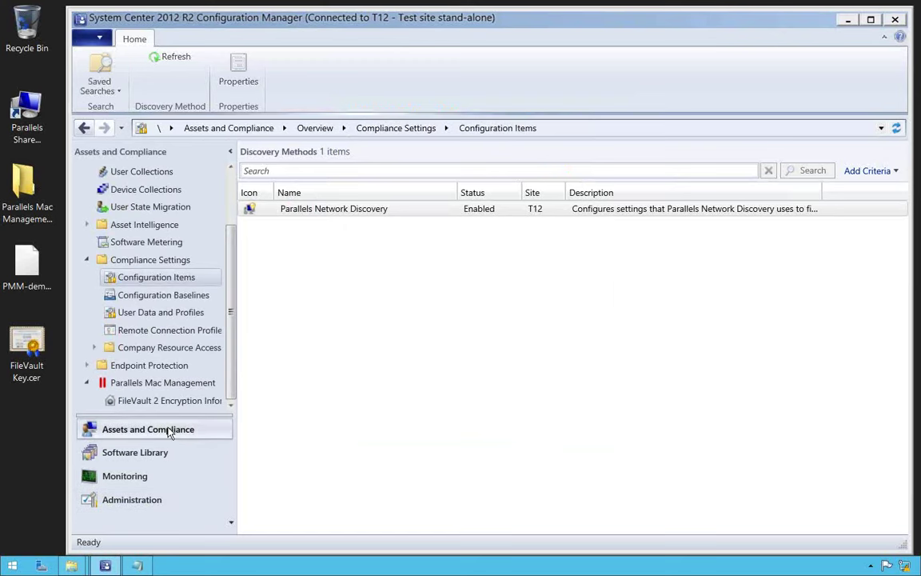
left_click(145, 190)
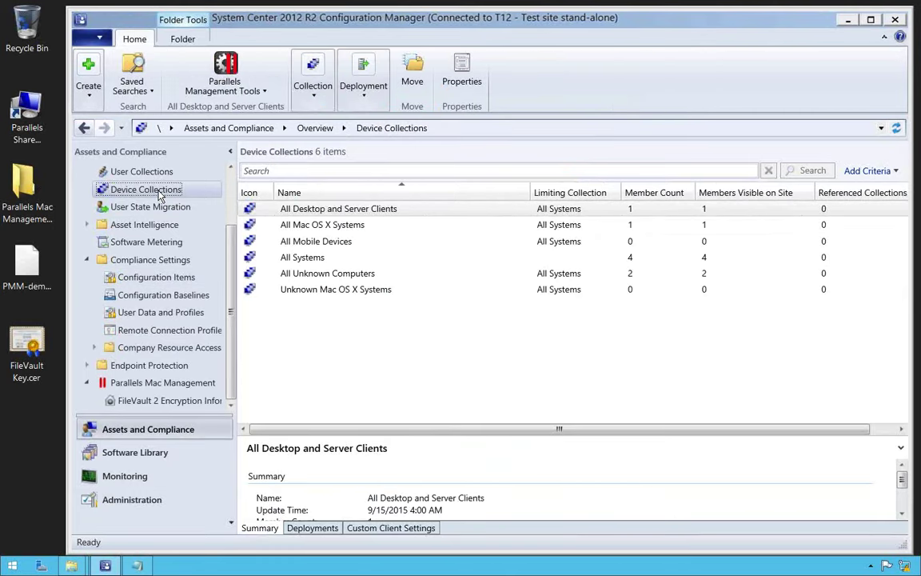
double_click(297, 227)
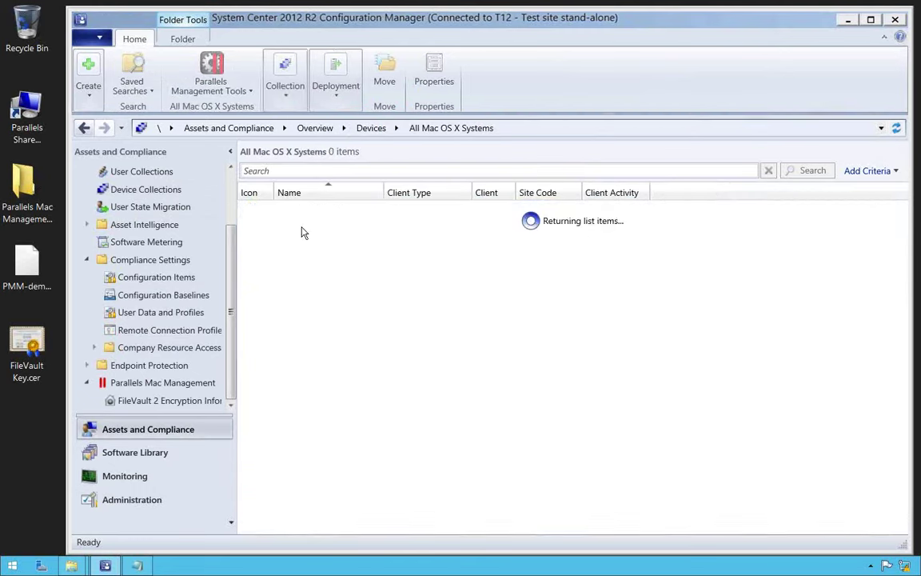
left_click(335, 211)
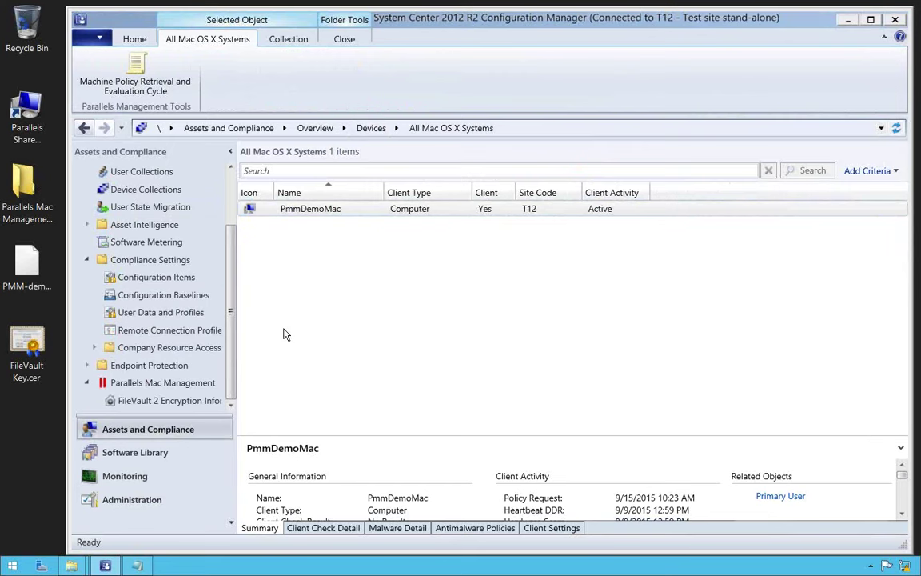
Step: View the Mac client installer URL in the Mac Client Enrollment properties under Parallels Mac Management, and close the dialog
left_click(128, 501)
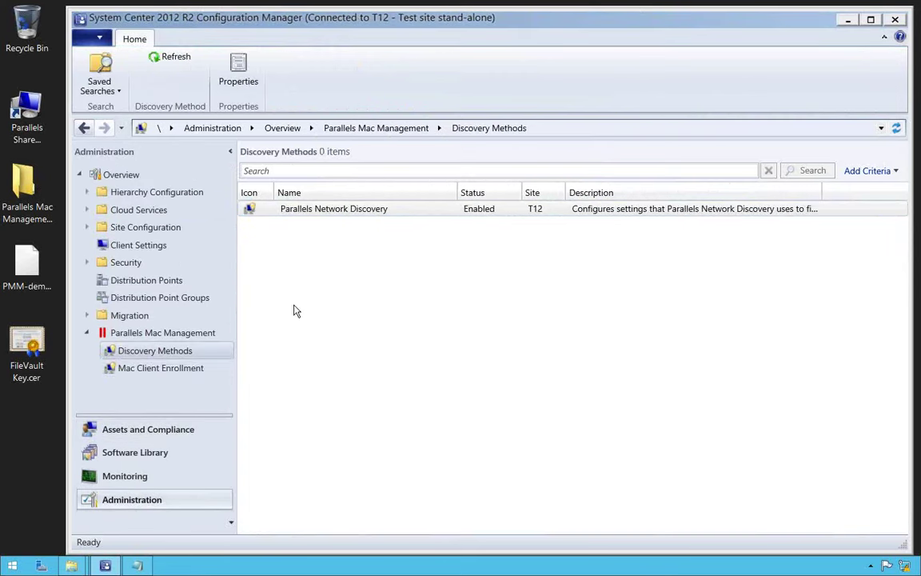
left_click(170, 370)
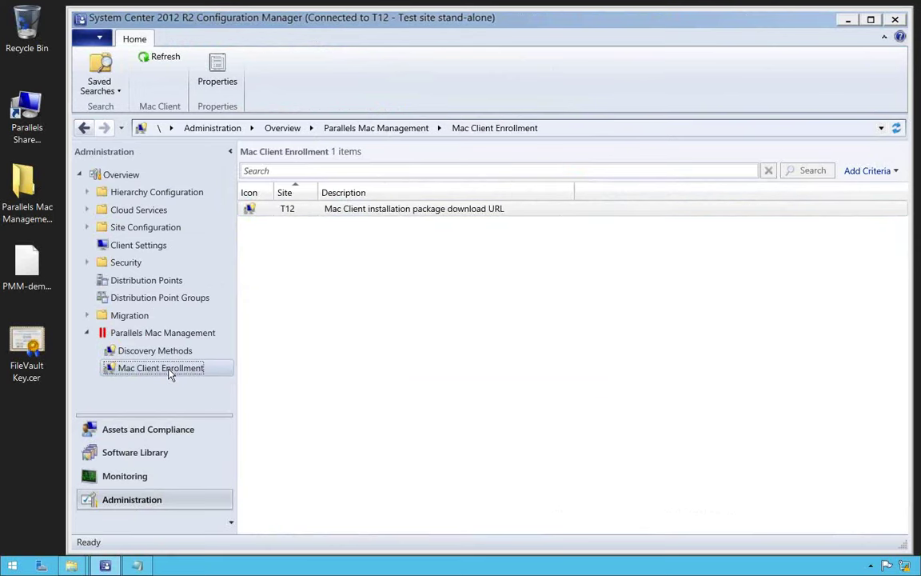
left_click(219, 64)
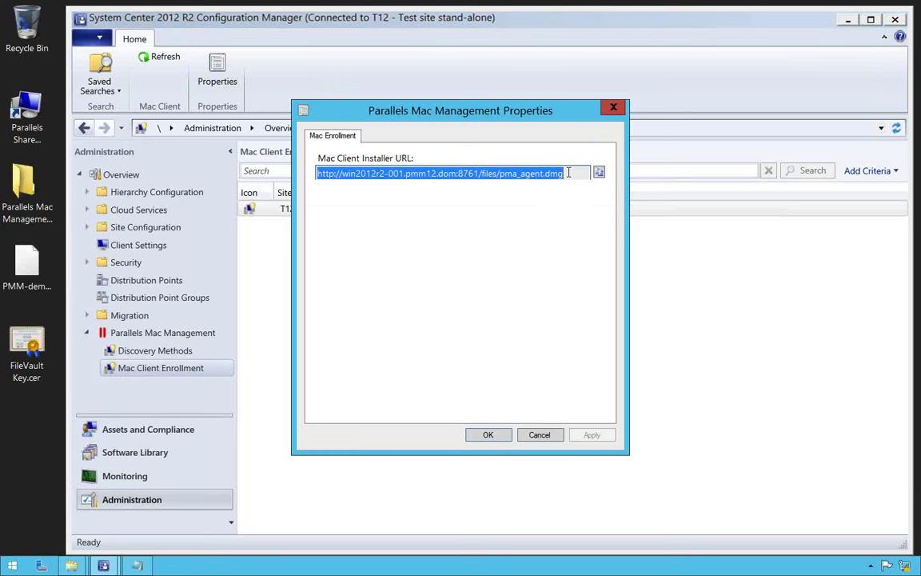
left_click(615, 109)
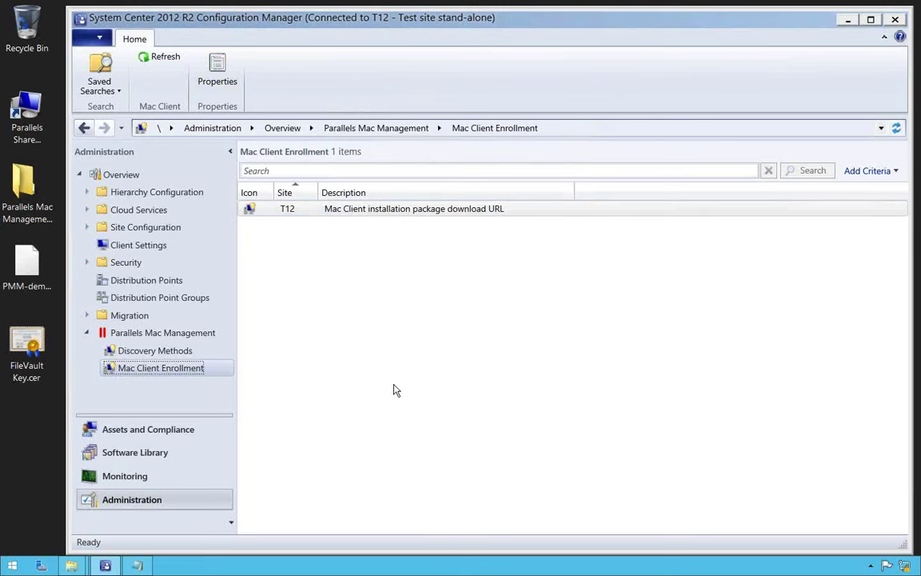
Step: Review the Parallels Management Tools options for PmmDemoMac in All Mac OS X Systems and open the device in Resource Explorer
left_click(175, 432)
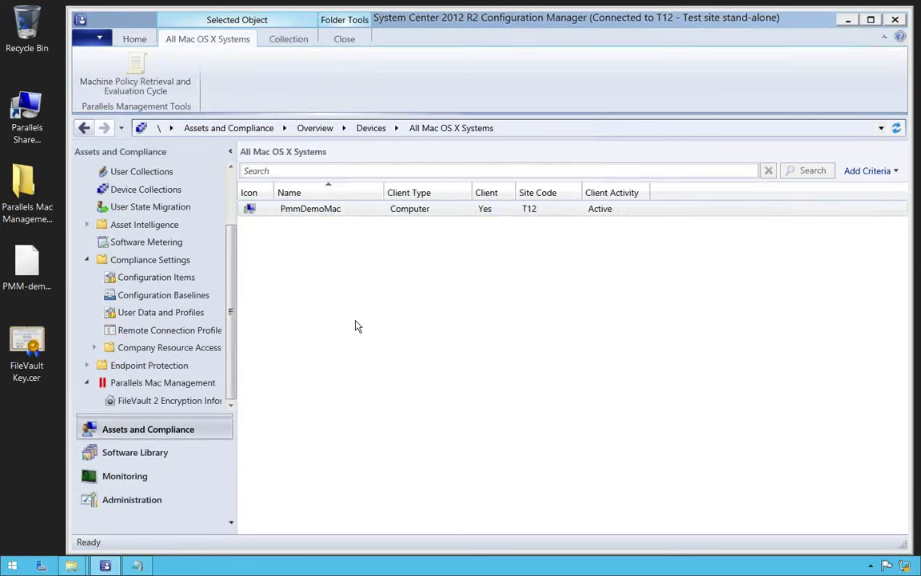
left_click(304, 210)
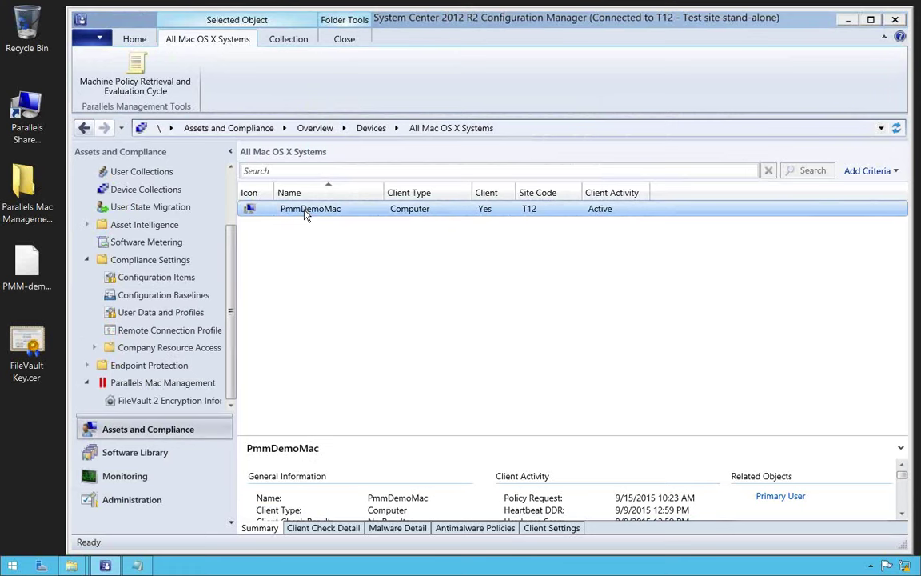
right_click(304, 211)
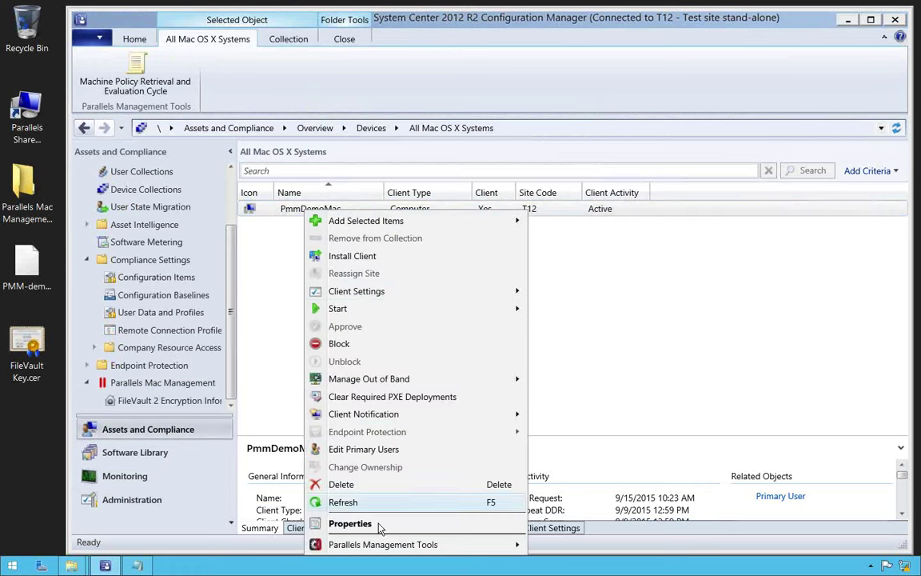
mouse_move(384, 550)
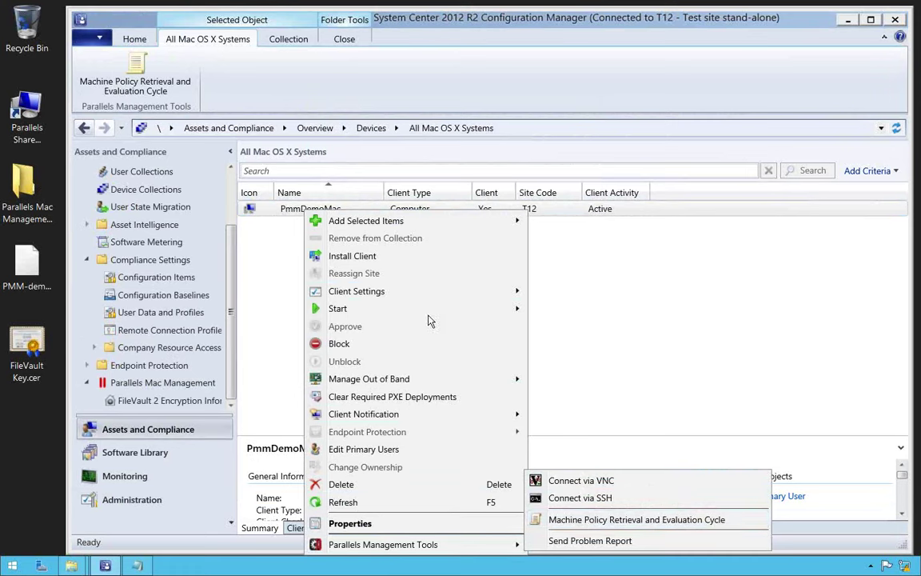
mouse_move(424, 319)
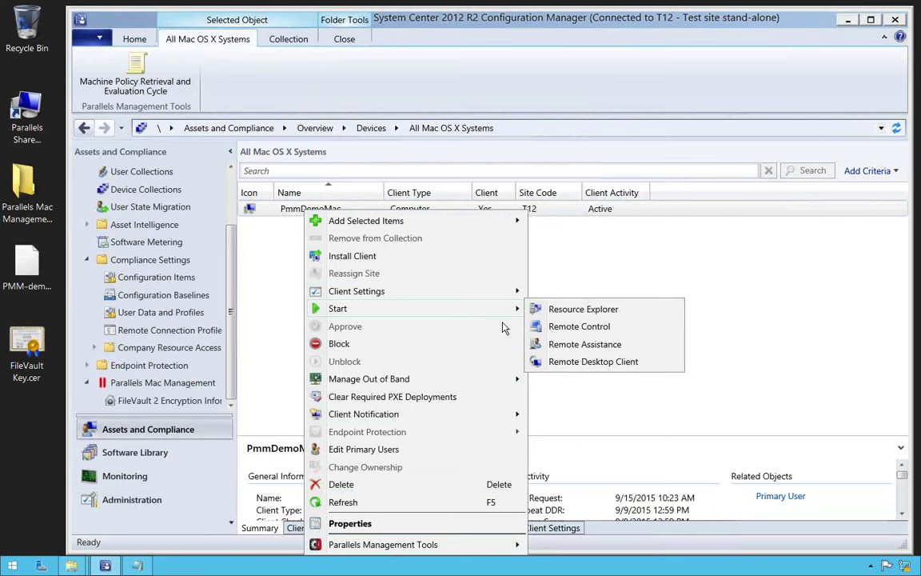
mouse_move(516, 312)
left_click(569, 311)
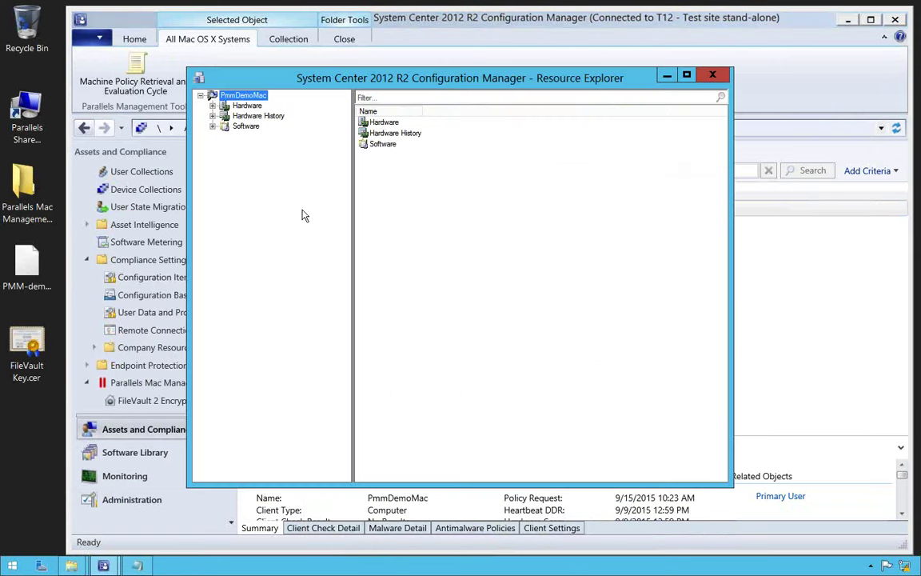
Step: Examine PmmDemoMac's hardware inventory for Operating System, Installed Applications and FileVault 2 Disk Encryption, and close Resource Explorer
left_click(213, 107)
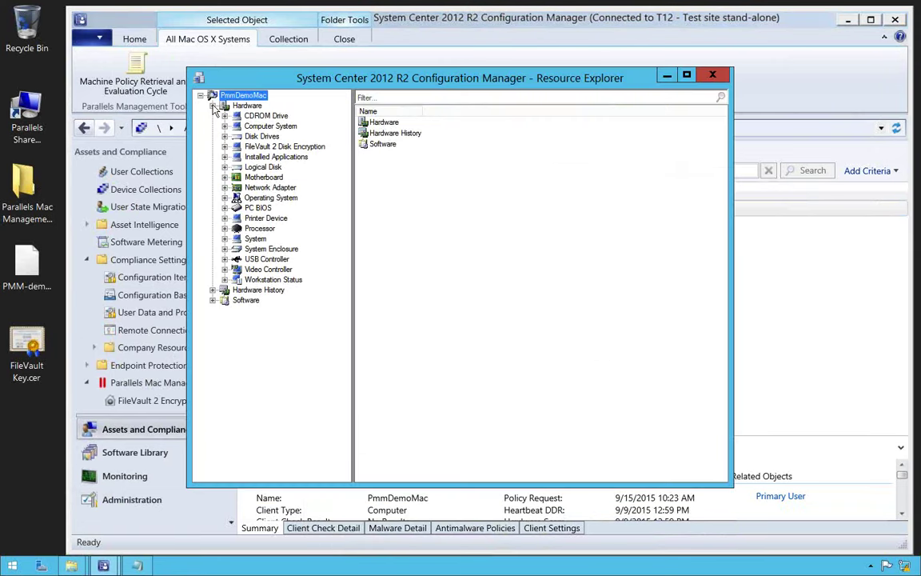
left_click(249, 198)
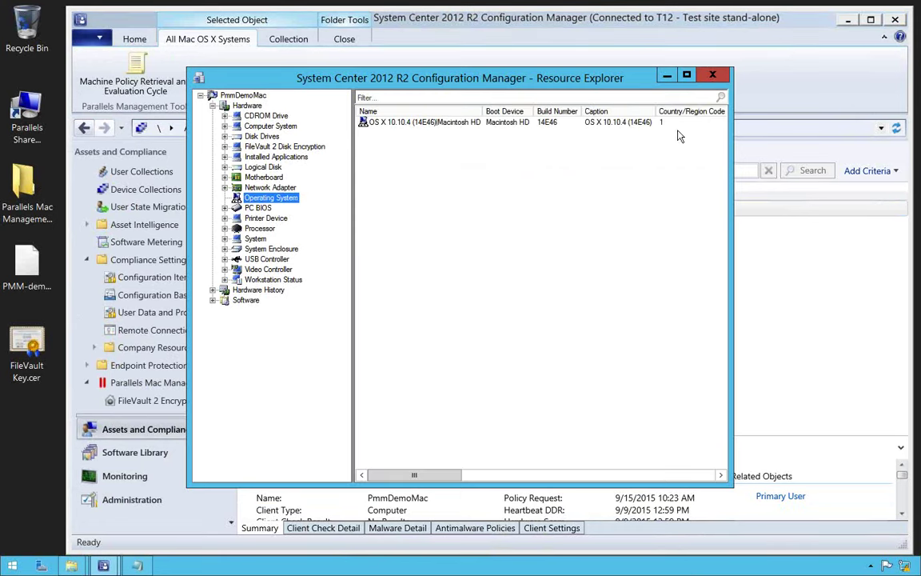
left_click(248, 158)
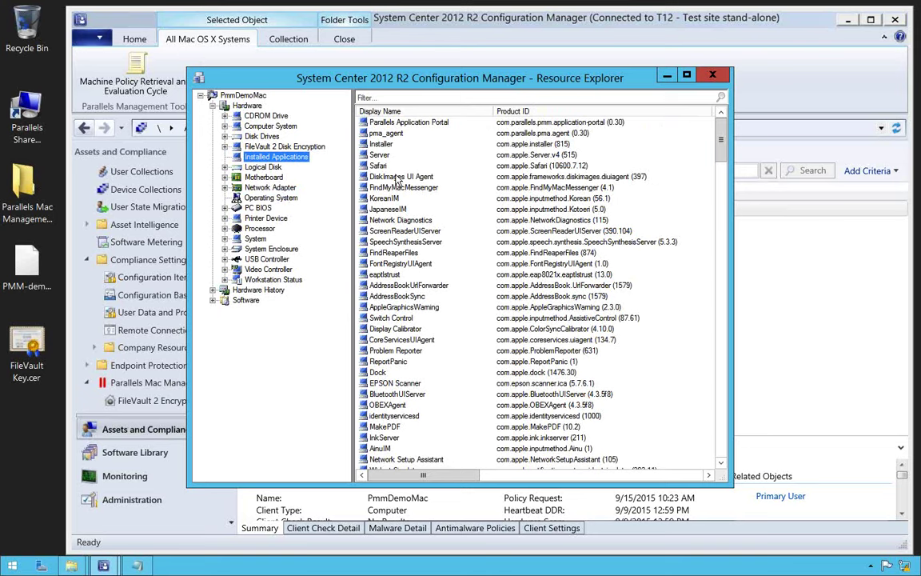
left_click(296, 147)
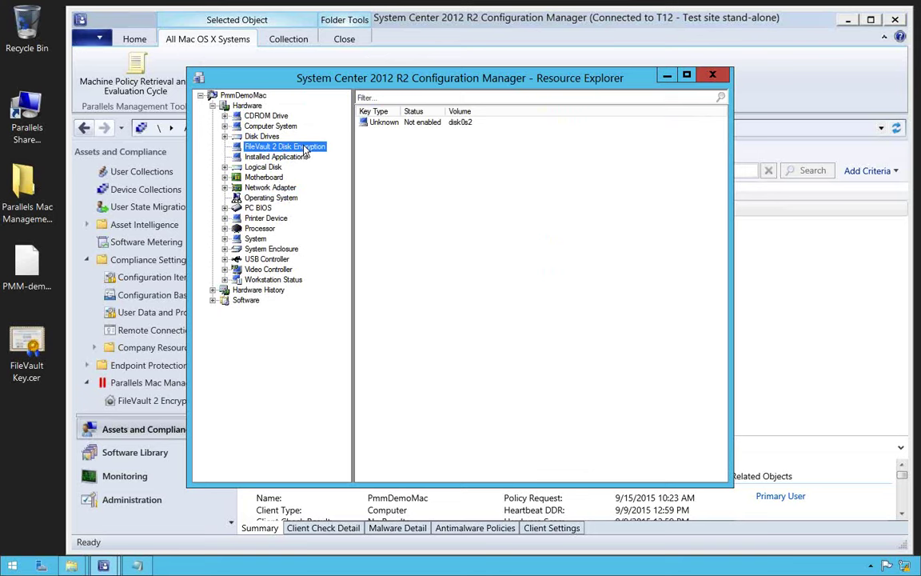
left_click(712, 76)
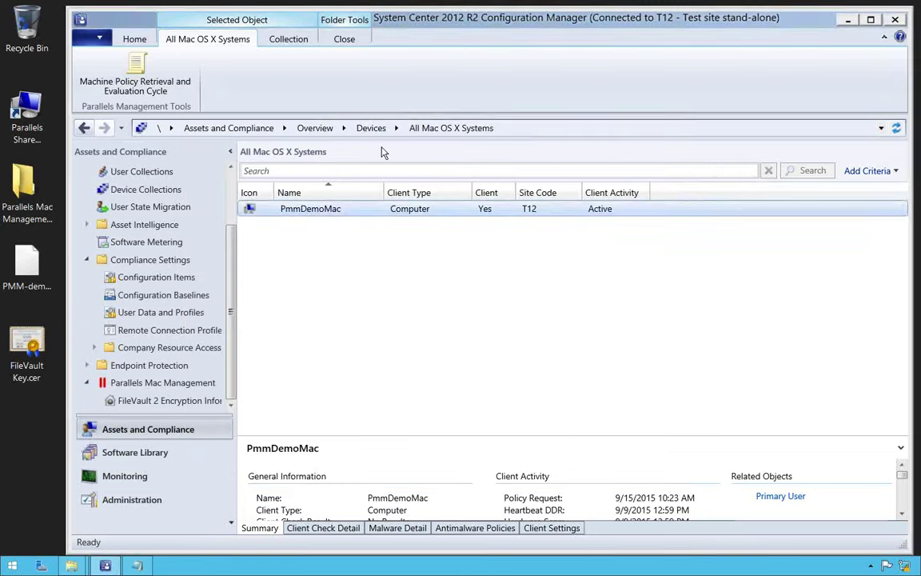
key("super+c")
key("Escape")
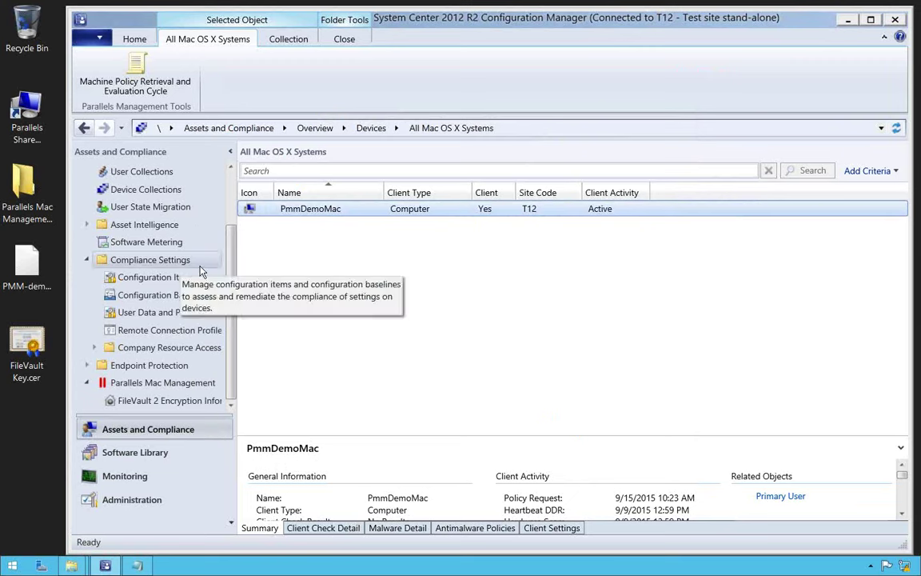
Step: Open a new Mac OS X Configuration Profile from the Configuration Items under Compliance Settings
left_click(176, 277)
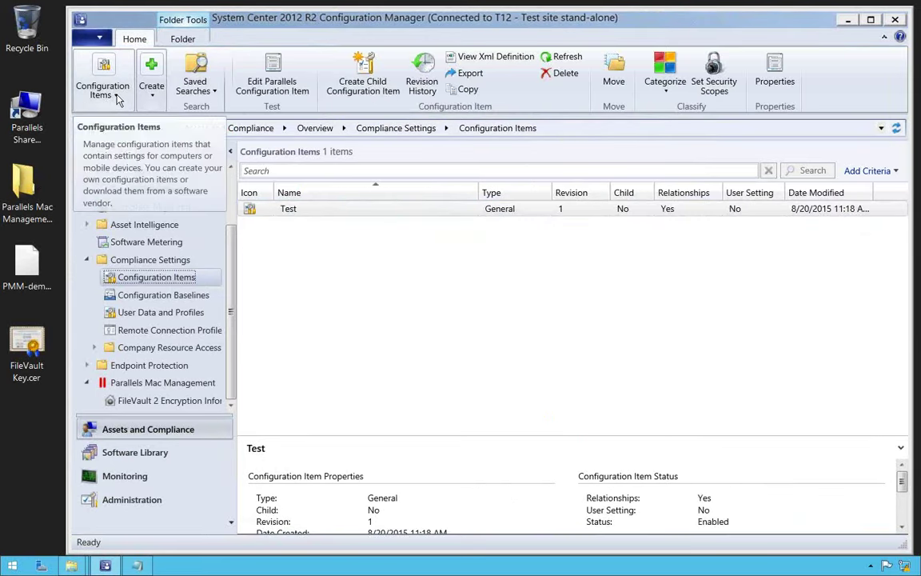
left_click(118, 98)
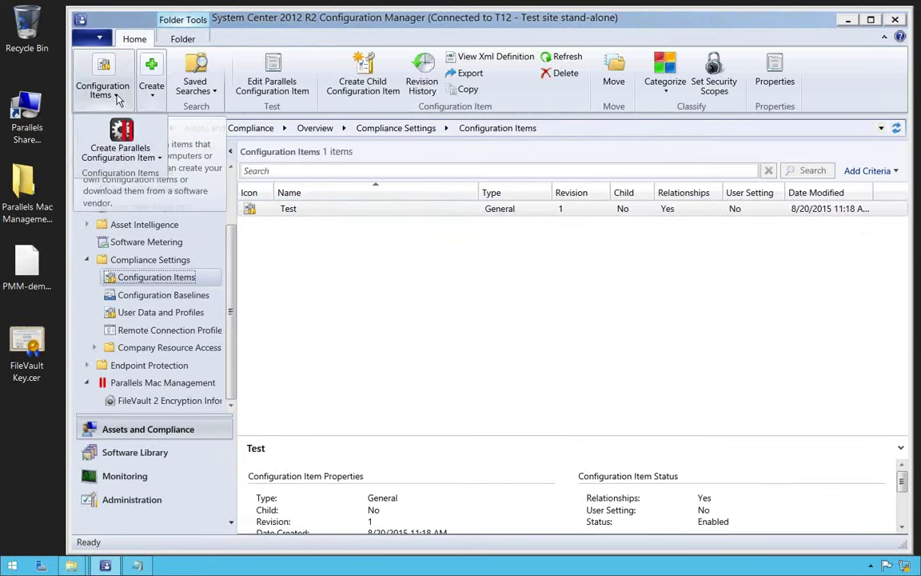
left_click(160, 160)
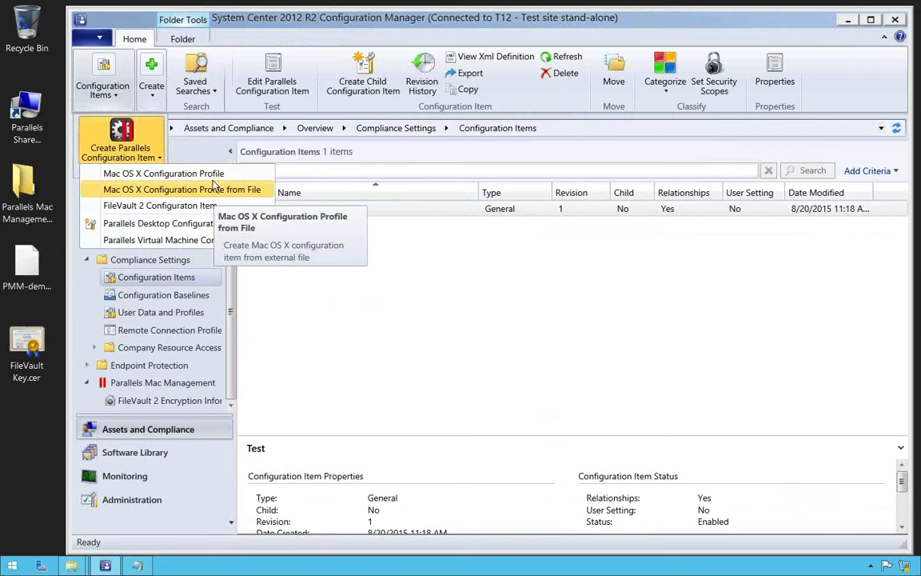
left_click(214, 179)
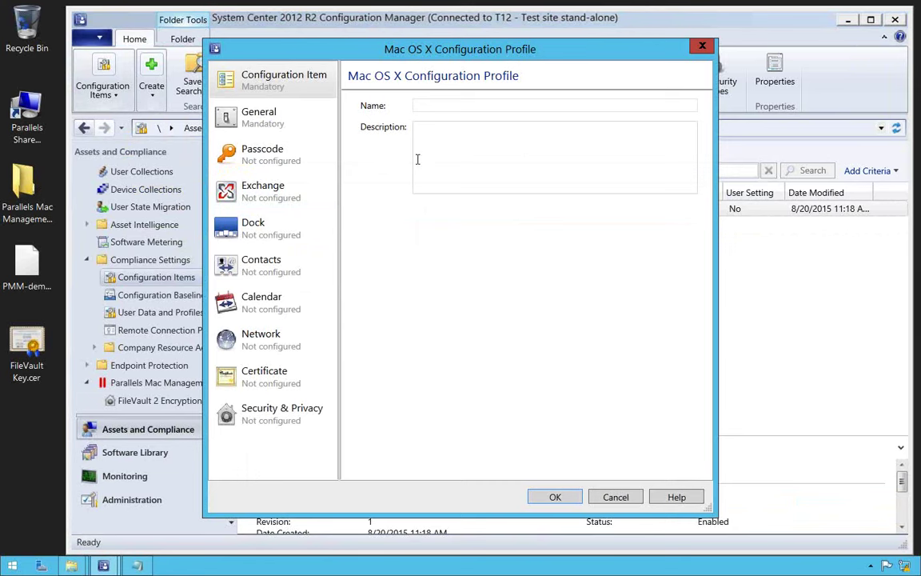
left_click_drag(471, 52, 583, 36)
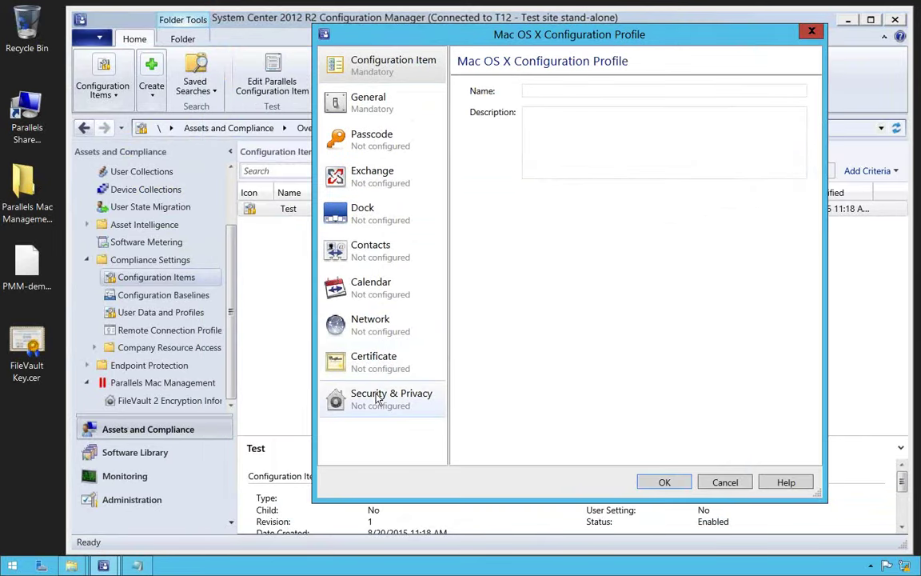
Step: Examine the Passcode and Certificate payload settings of the new configuration profile, and cancel it without saving
left_click(379, 144)
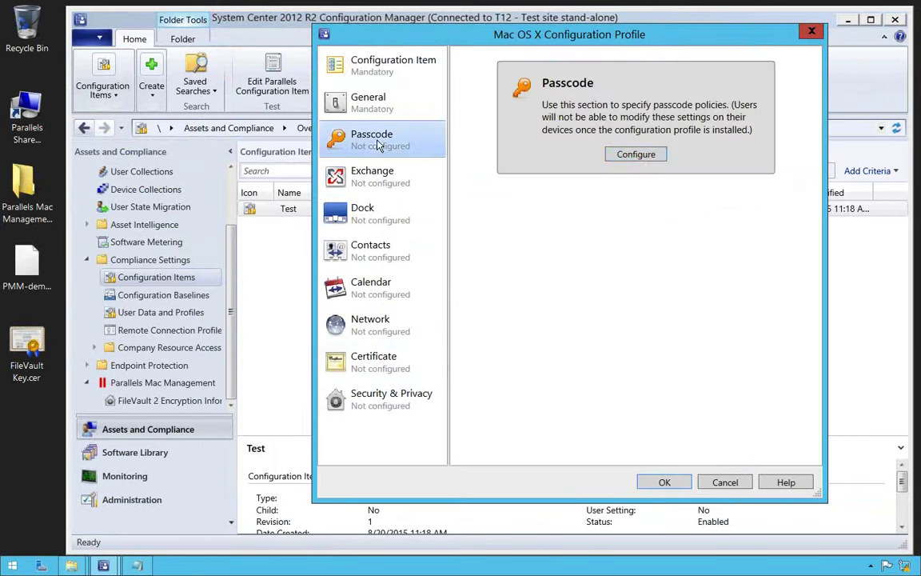
left_click(647, 158)
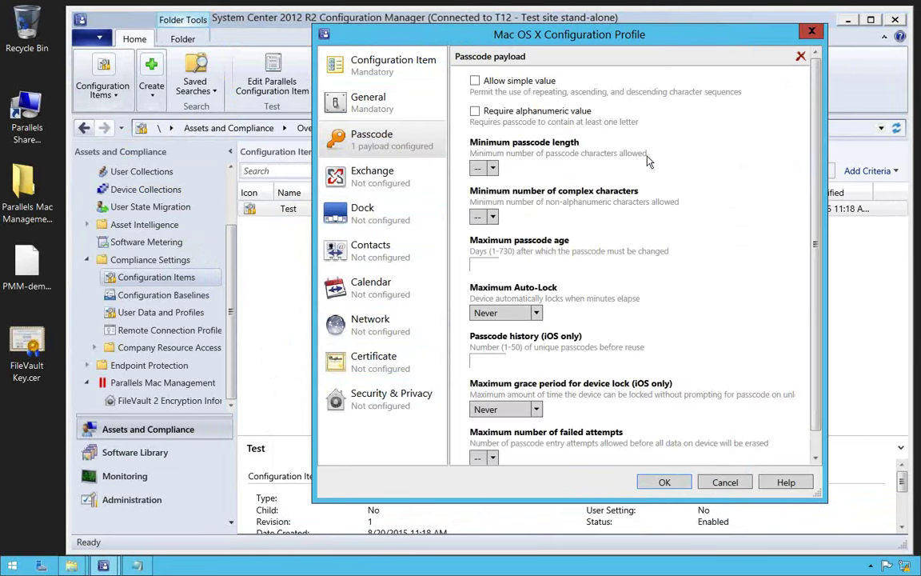
left_click(362, 361)
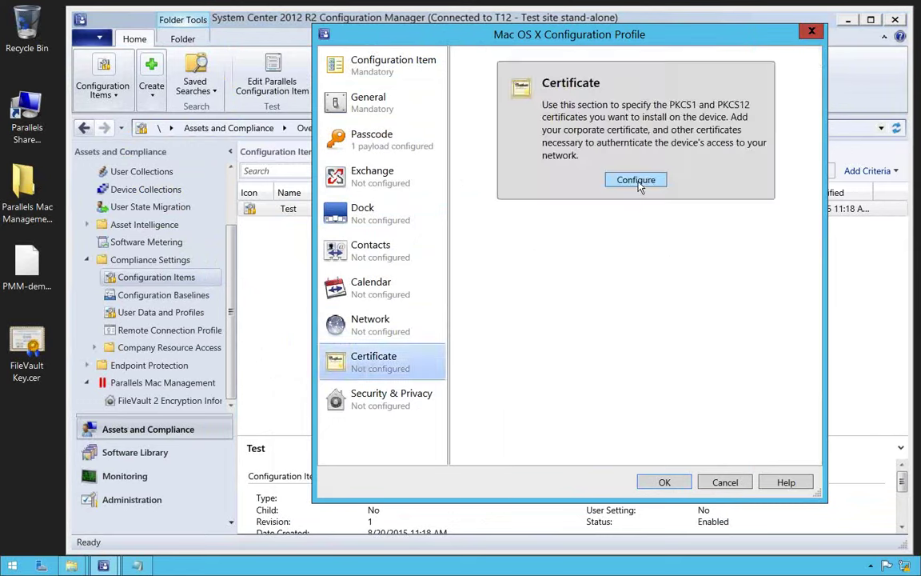
left_click(639, 181)
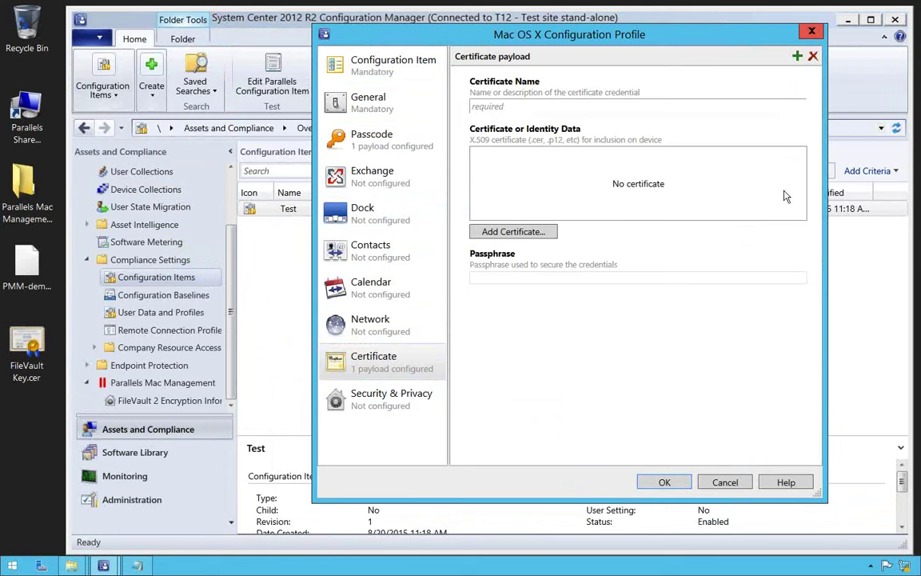
left_click(725, 483)
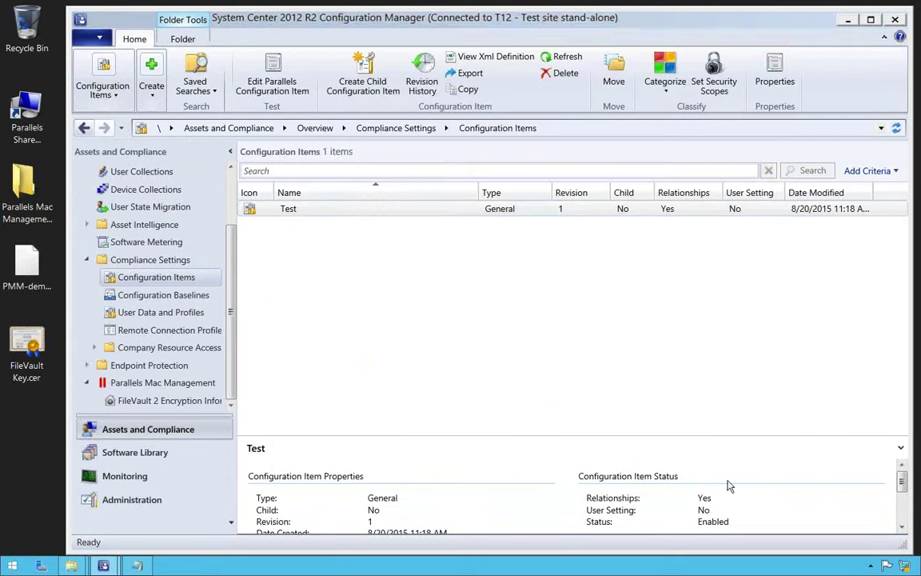
Step: Examine the Mac OS X Configuration Profile from File settings with the System profile type, and close the dialog without saving
left_click(117, 95)
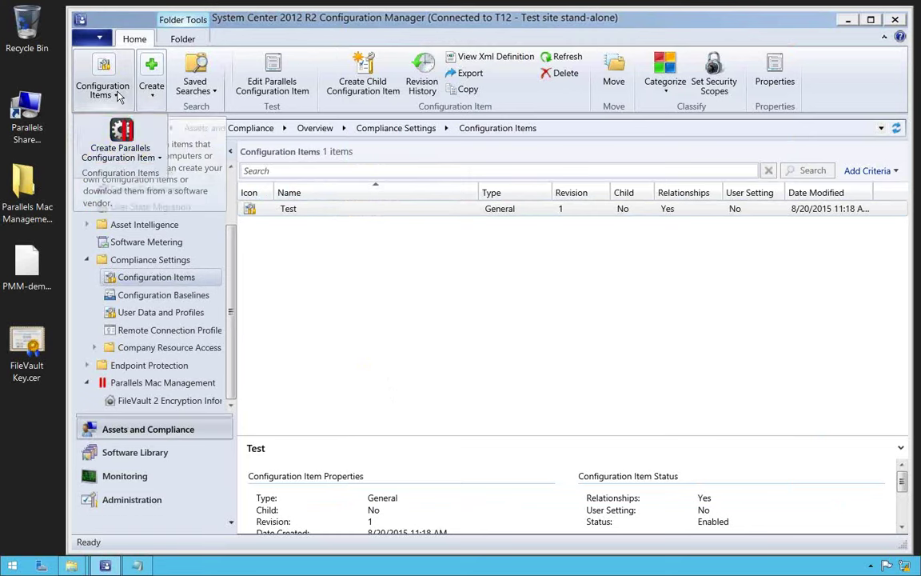
left_click(160, 157)
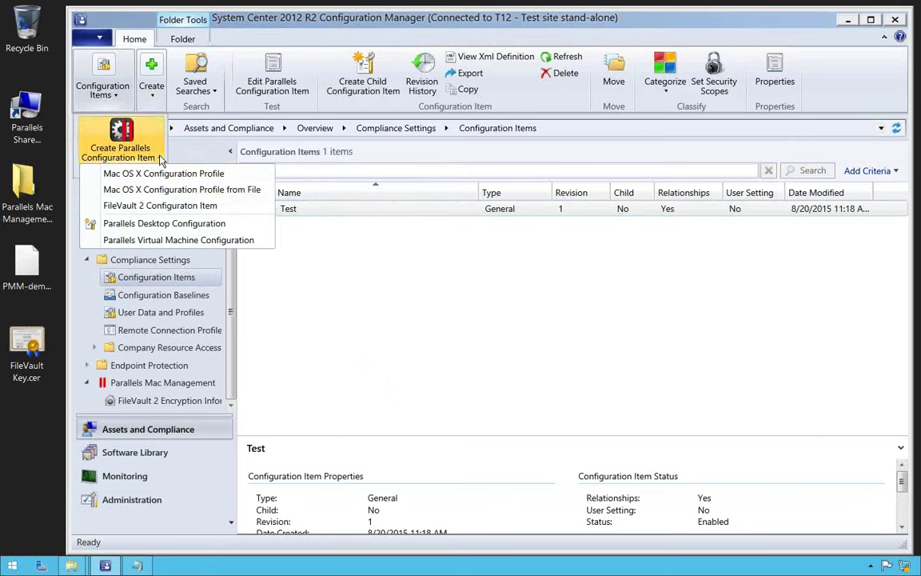
left_click(184, 192)
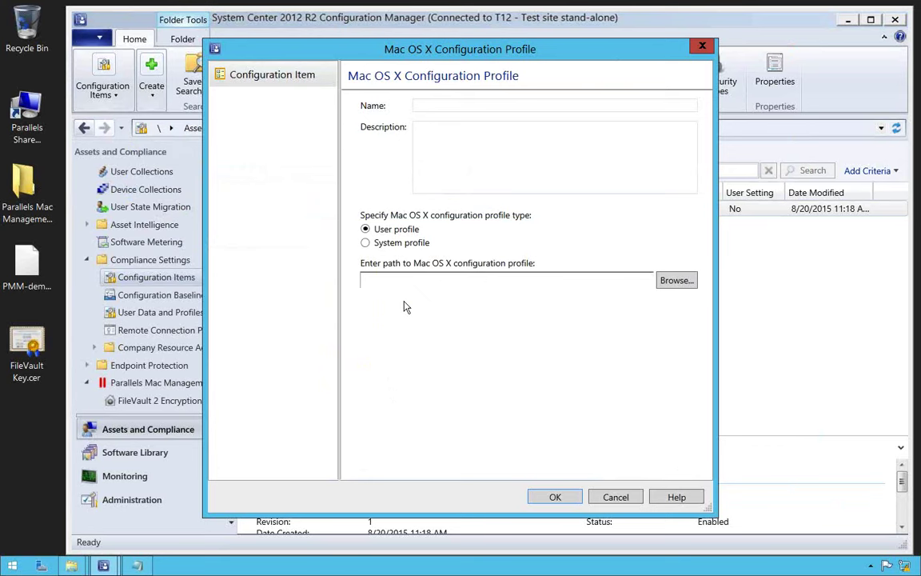
left_click(366, 244)
left_click(703, 48)
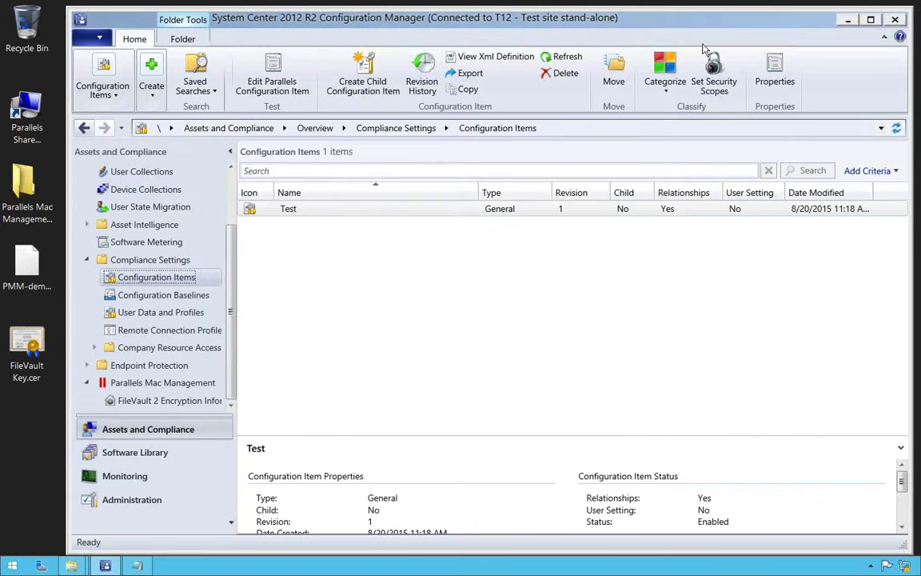
Step: Examine the FileVault 2 Configuration Item settings with the Personal key type, and close the dialog without creating the item
left_click(116, 95)
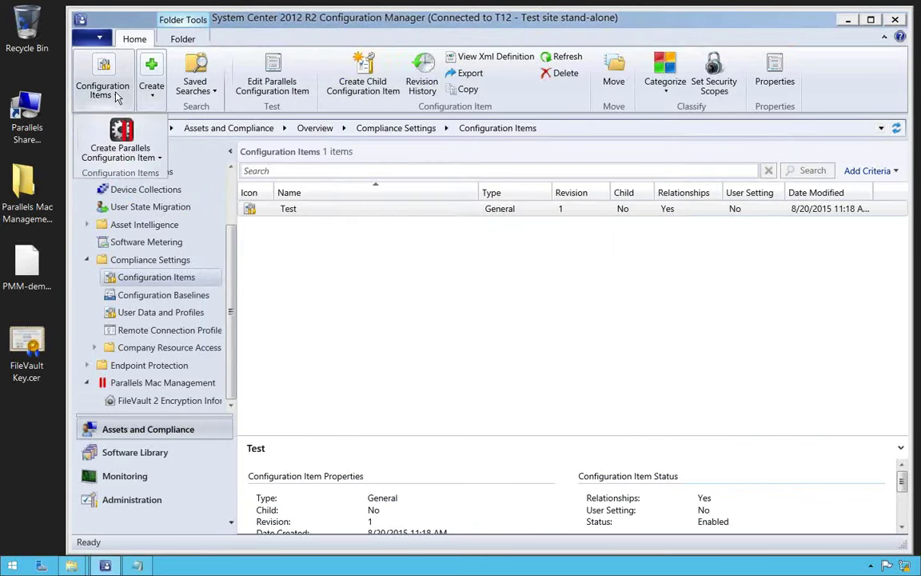
left_click(161, 160)
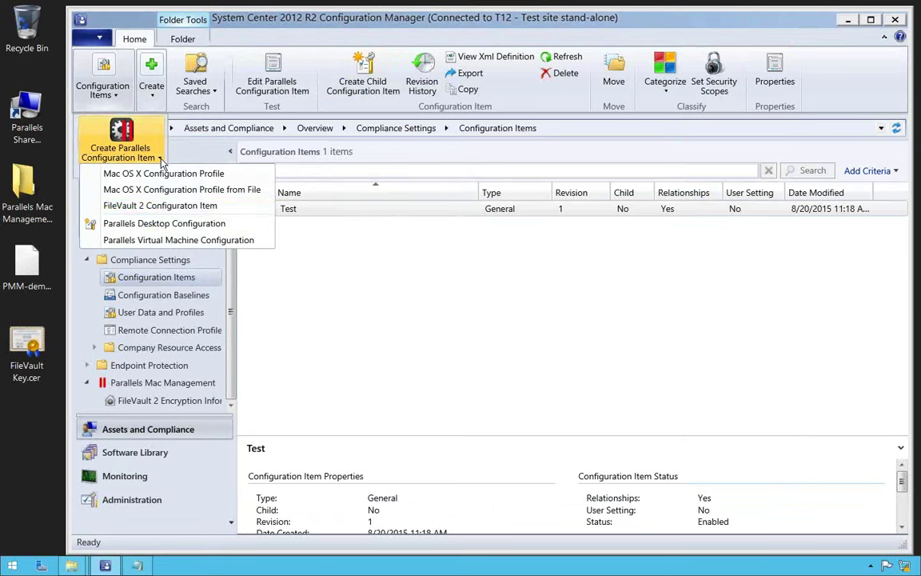
left_click(190, 208)
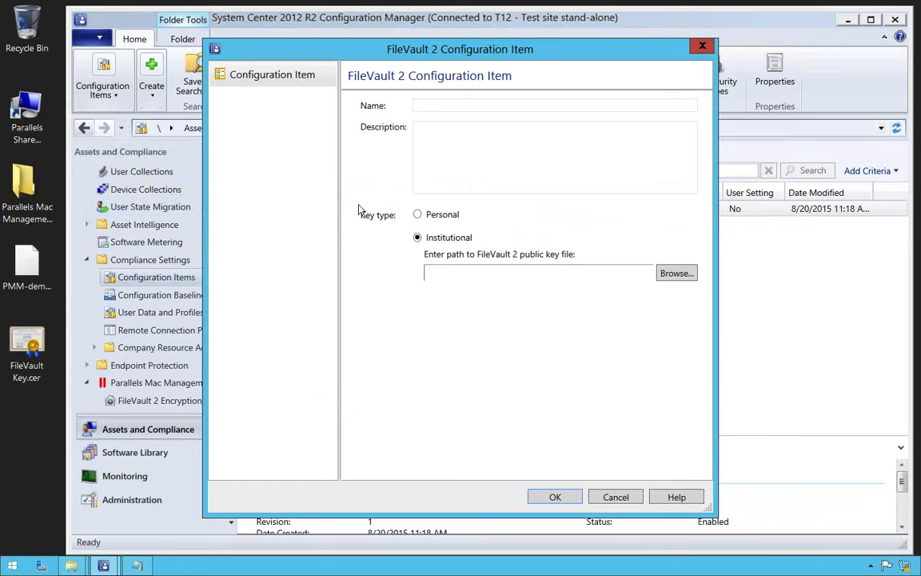
left_click(418, 215)
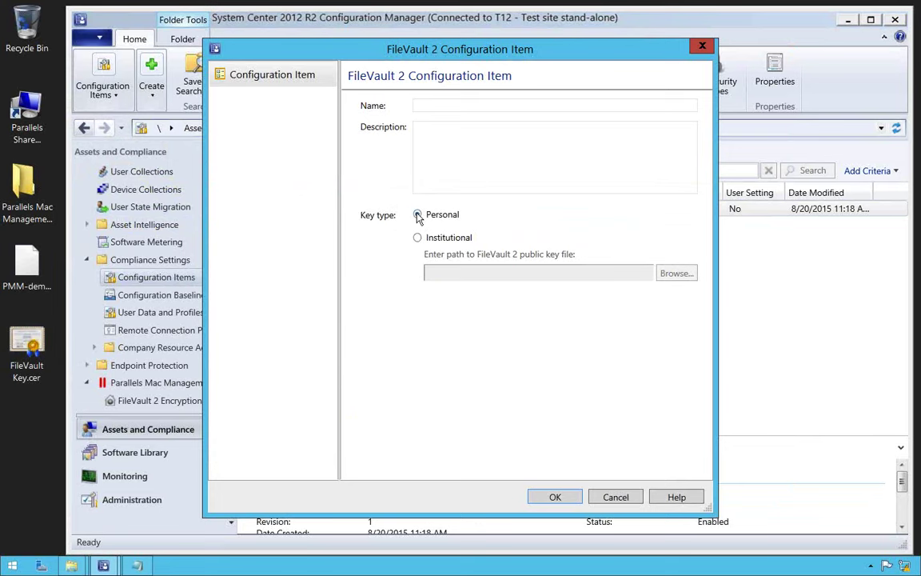
left_click(418, 215)
left_click(703, 46)
Step: View the search by Mac serial number or hardware ID in FileVault 2 Encryption Information, and cancel the dialog
left_click(183, 402)
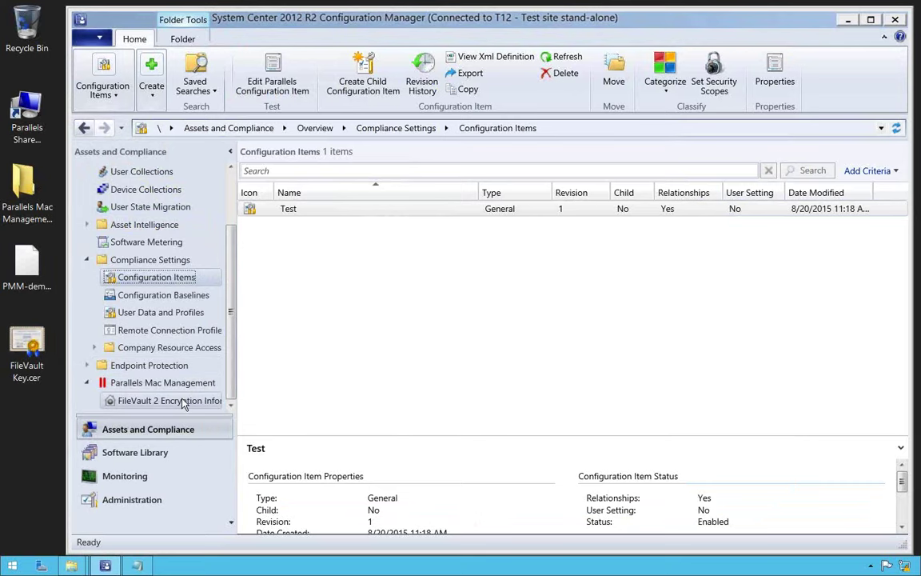
left_click(298, 210)
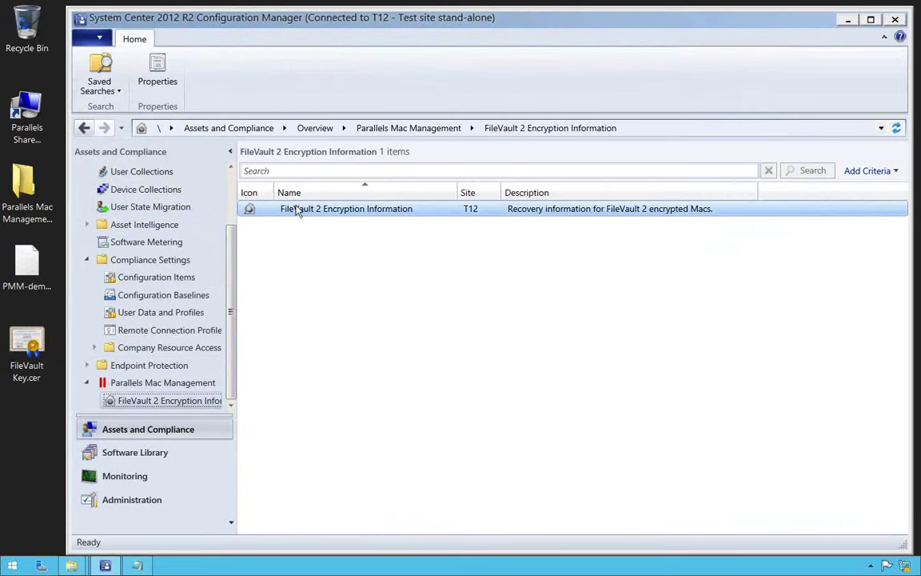
double_click(298, 208)
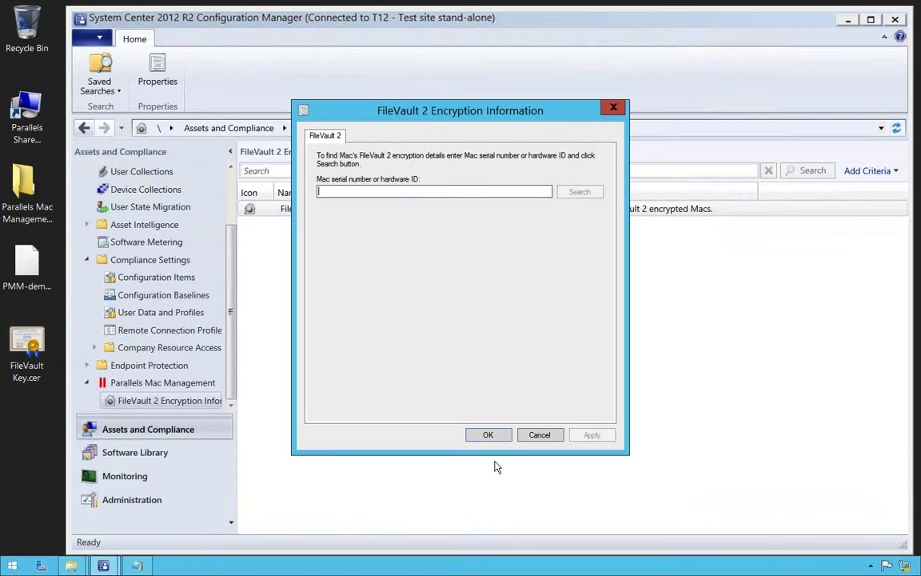
left_click(541, 437)
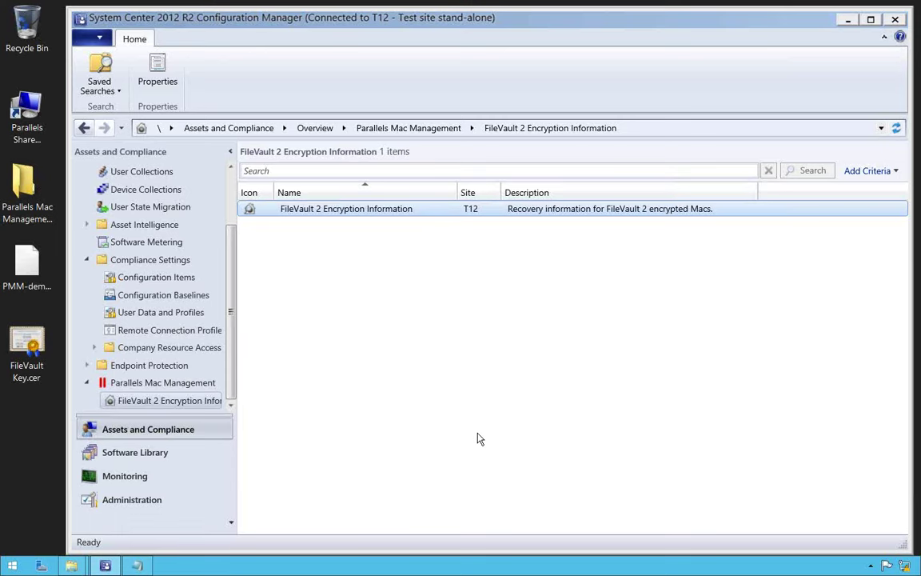
Step: Examine the Security settings of a new Parallels Desktop Configuration item, and close the dialog without saving
left_click(157, 280)
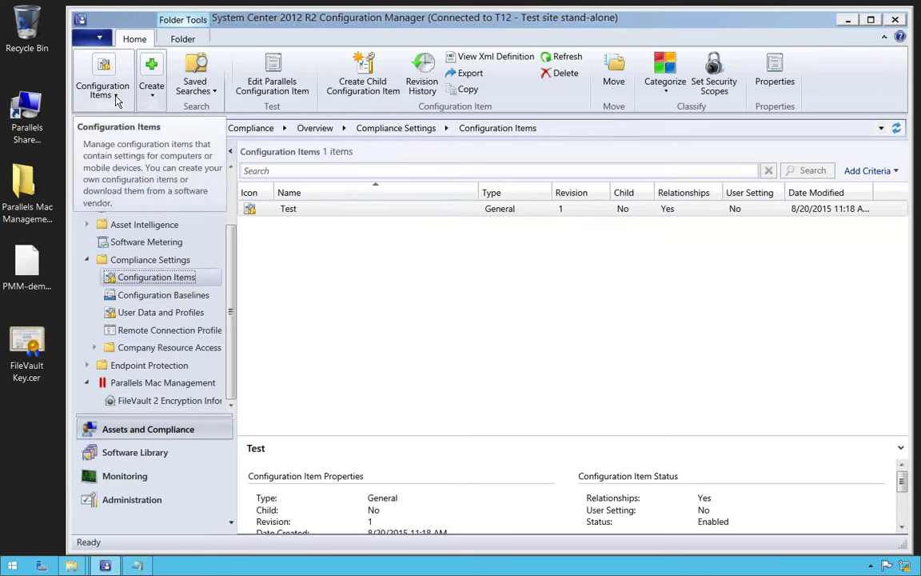
left_click(117, 96)
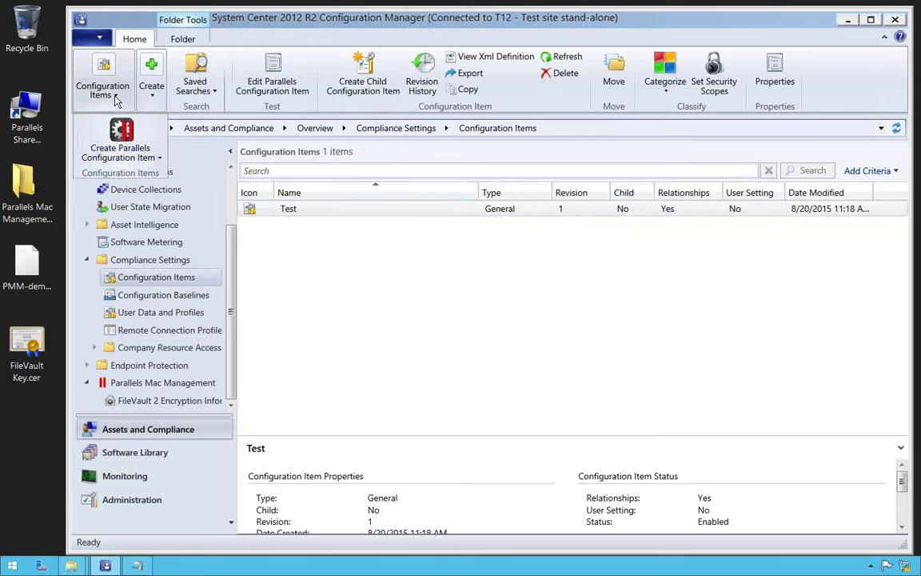
left_click(162, 162)
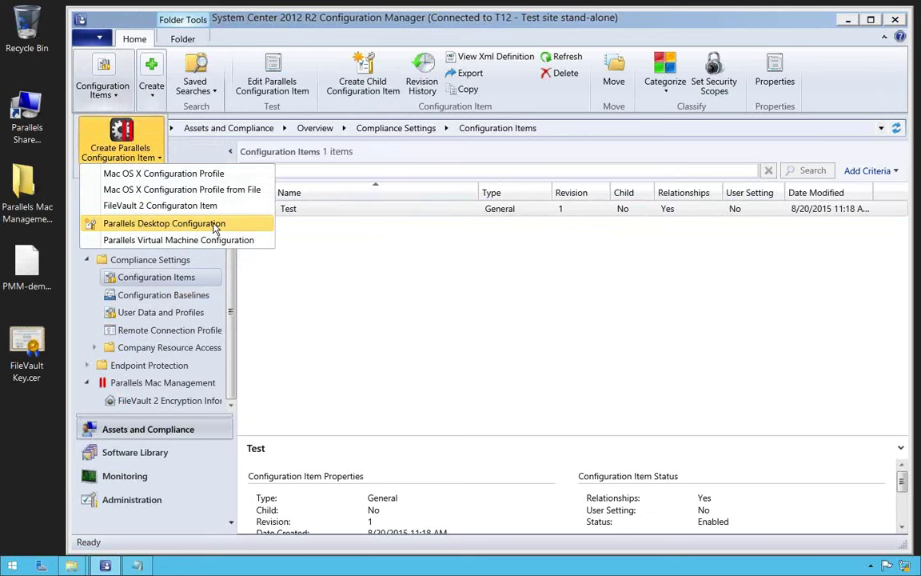
left_click(214, 228)
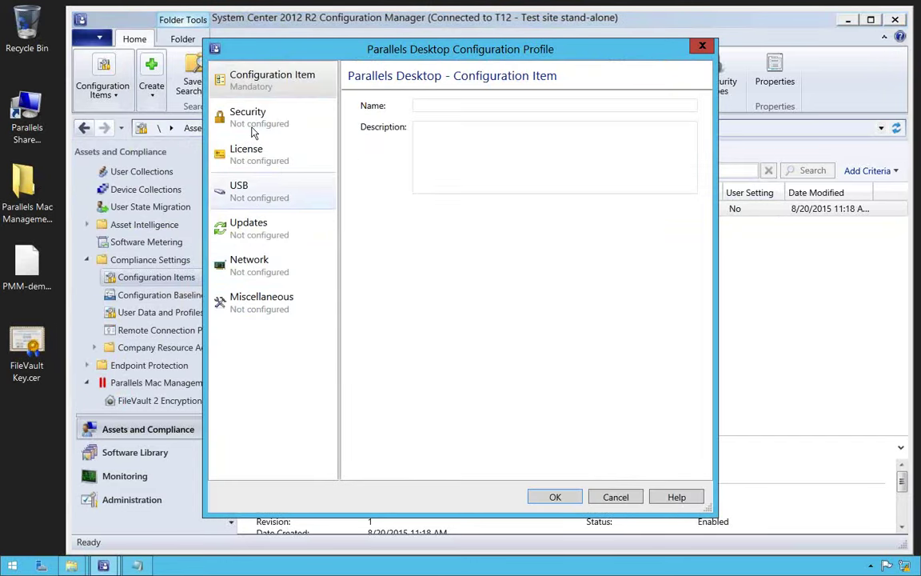
left_click(250, 122)
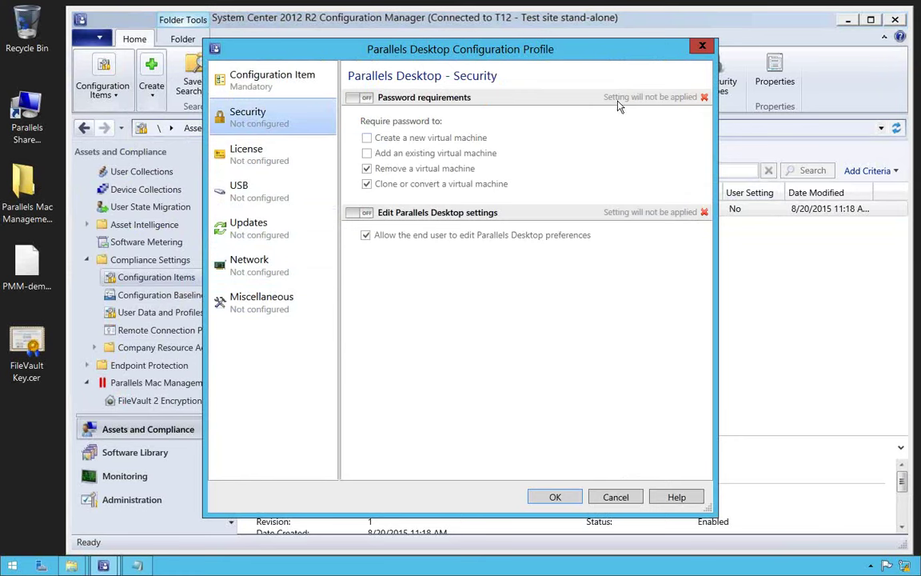
left_click(703, 48)
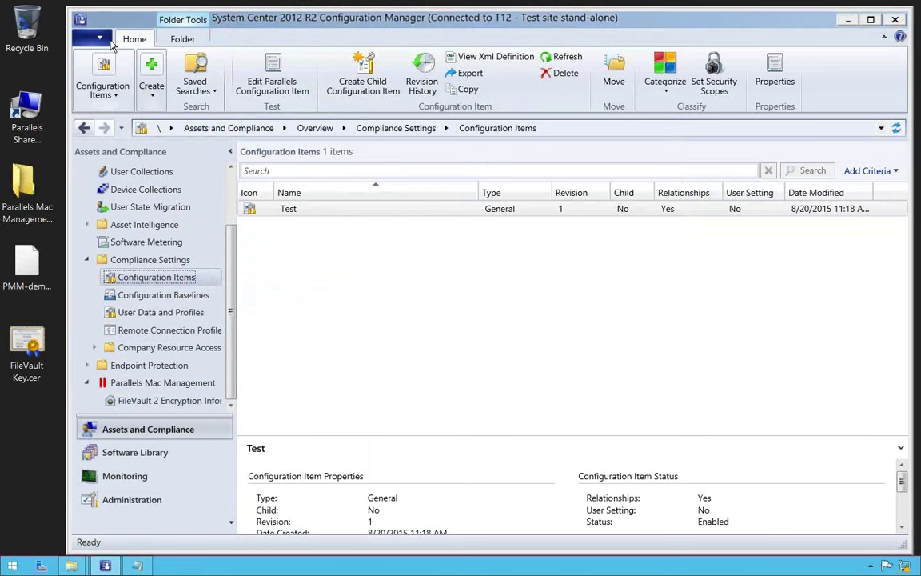
Step: Examine the Resources, Optimization, Startup / Shutdown and Security settings of a new Parallels Virtual Machine Configuration, and close it without saving
left_click(117, 94)
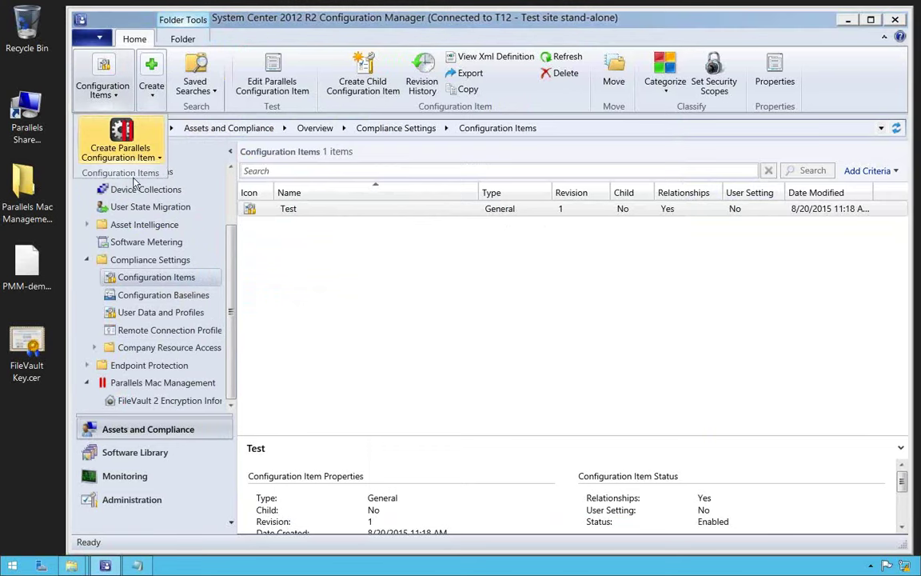
left_click(160, 159)
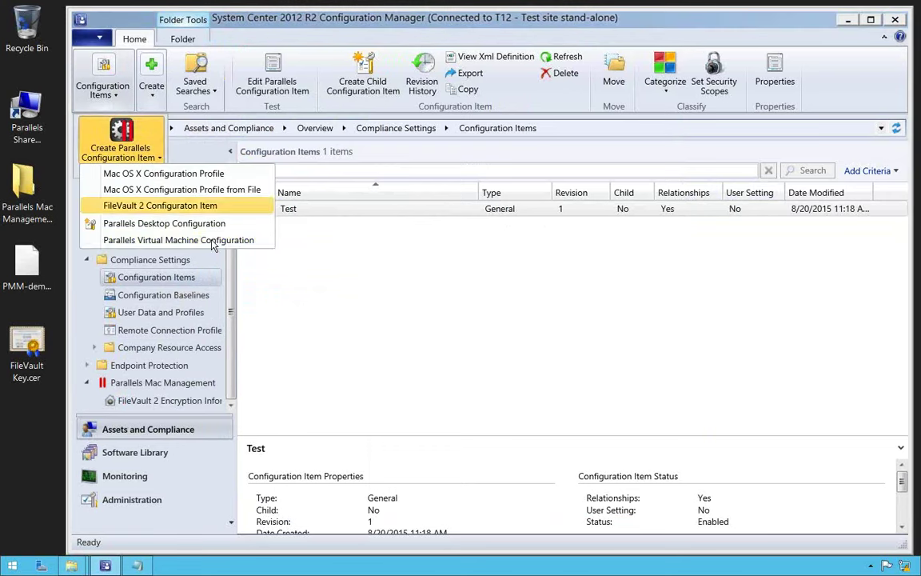
left_click(213, 245)
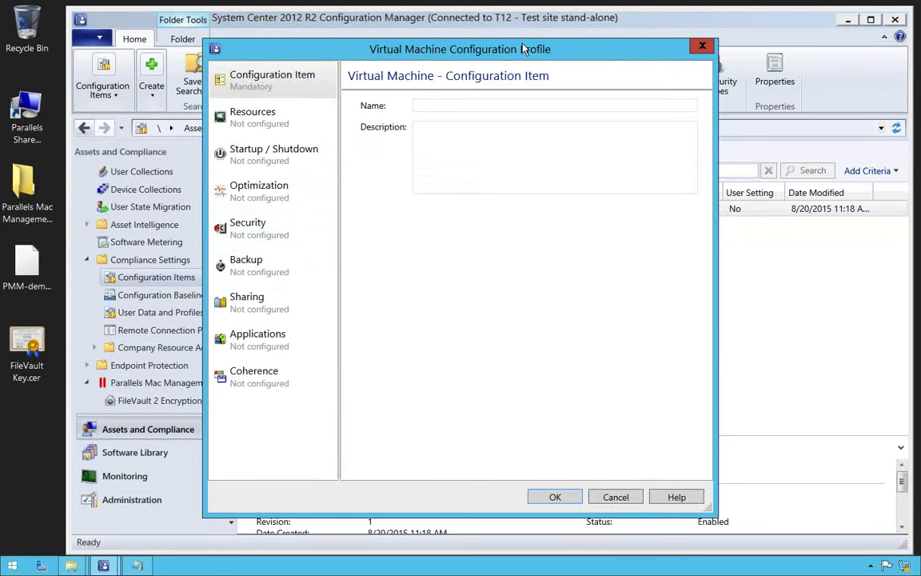
left_click(251, 114)
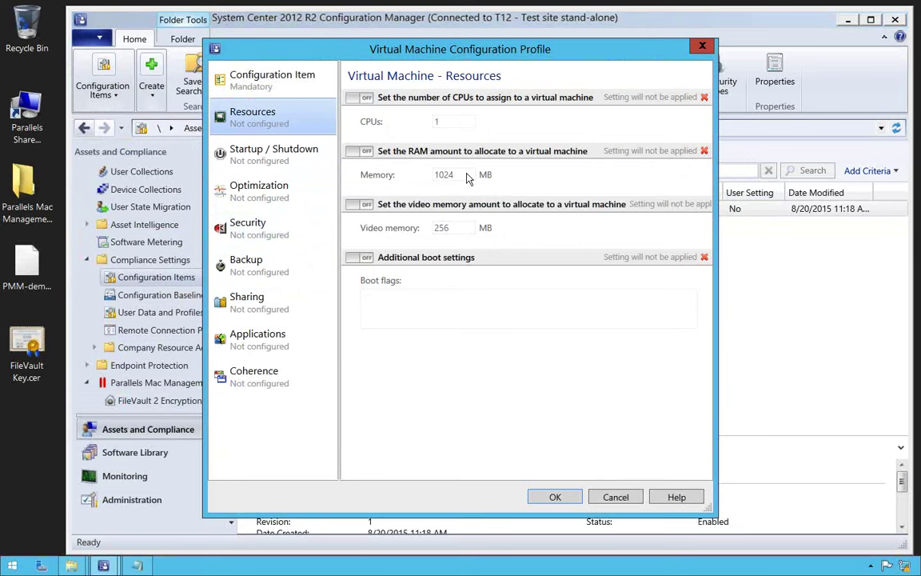
left_click(260, 189)
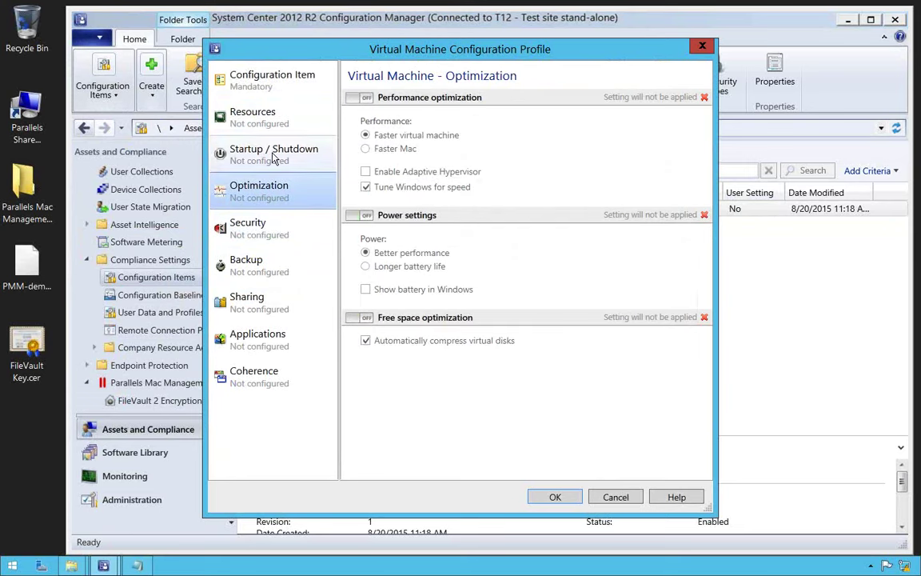
left_click(274, 157)
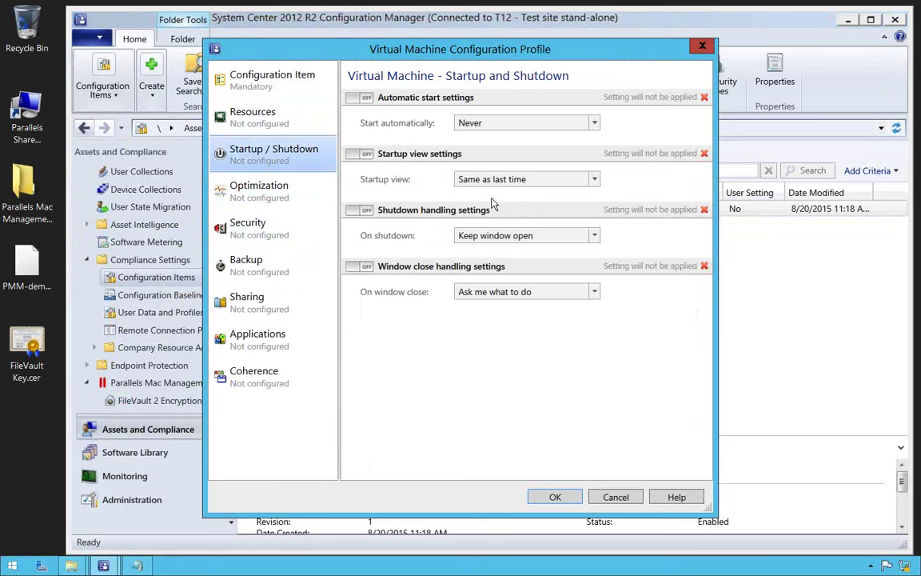
left_click(259, 232)
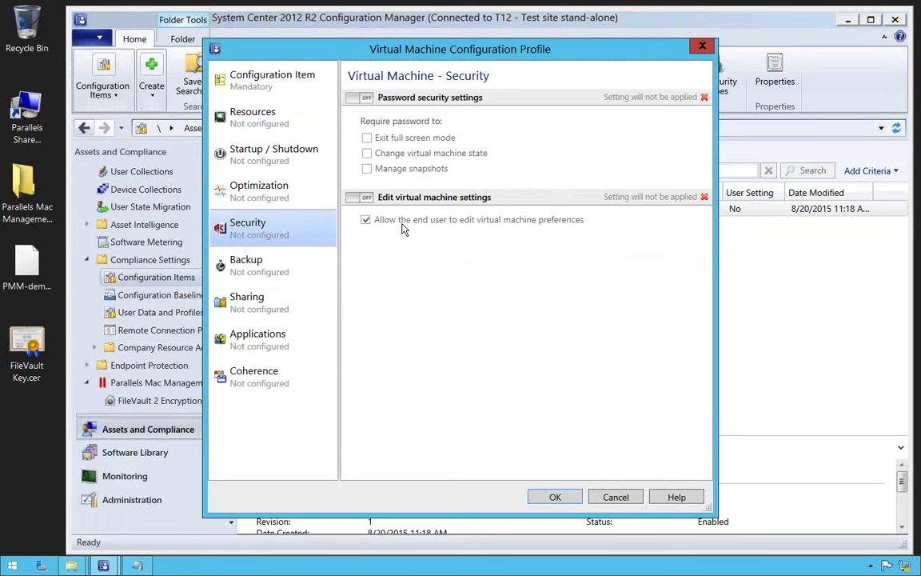
left_click(702, 48)
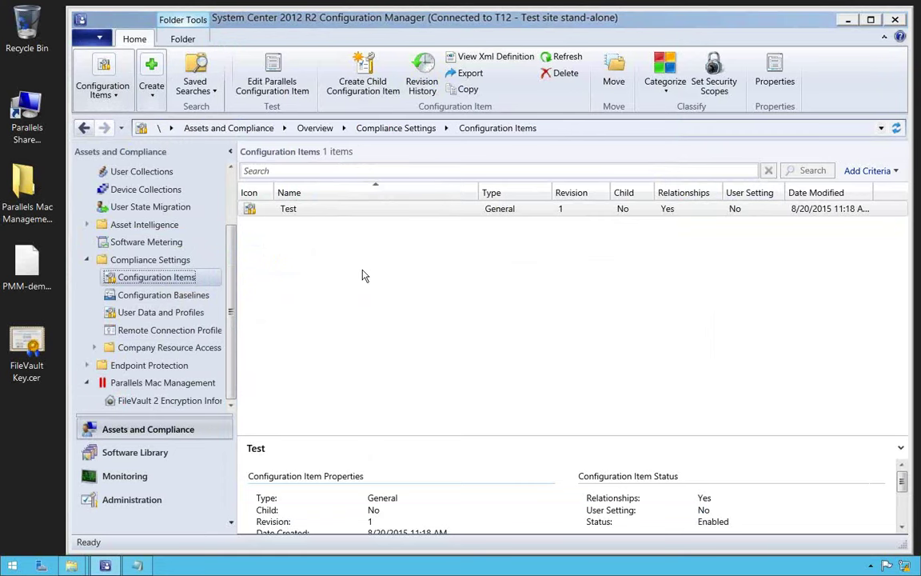
Step: View the configuration item types in the Create Configuration Item Wizard, choose Mac OS X, and exit without saving
left_click(151, 84)
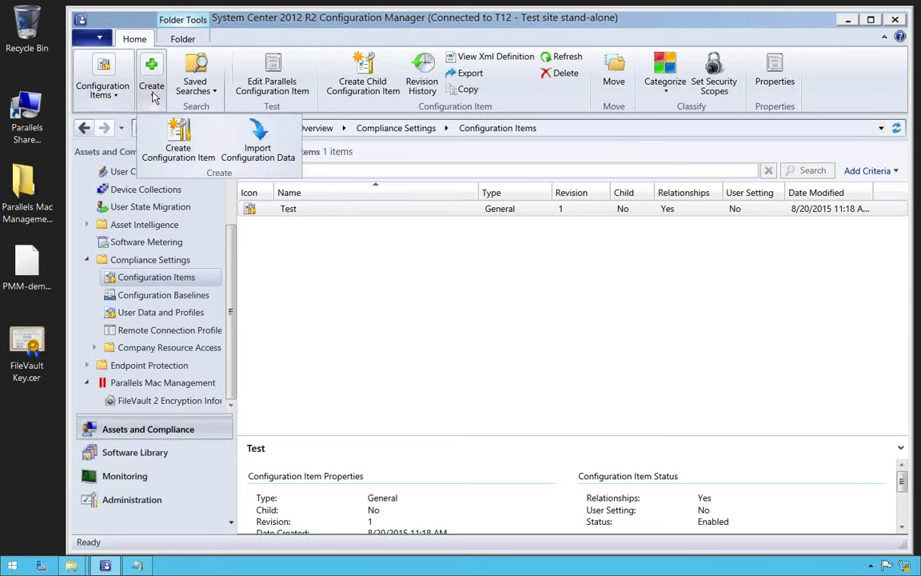
left_click(182, 144)
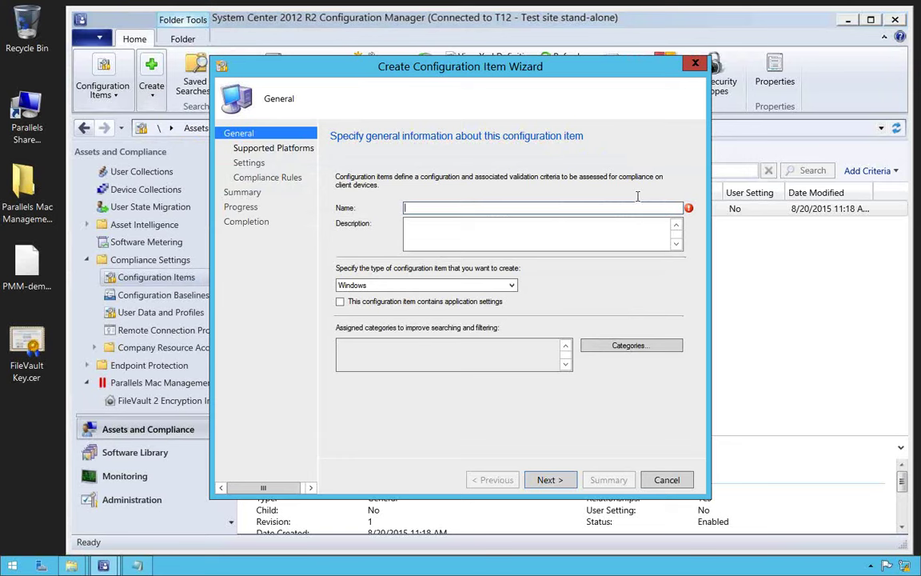
left_click(513, 288)
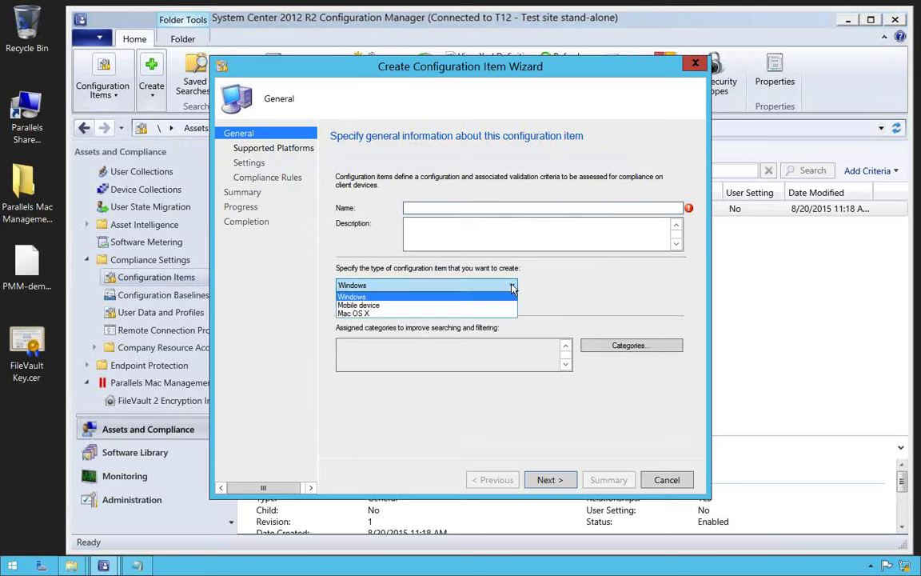
left_click(365, 313)
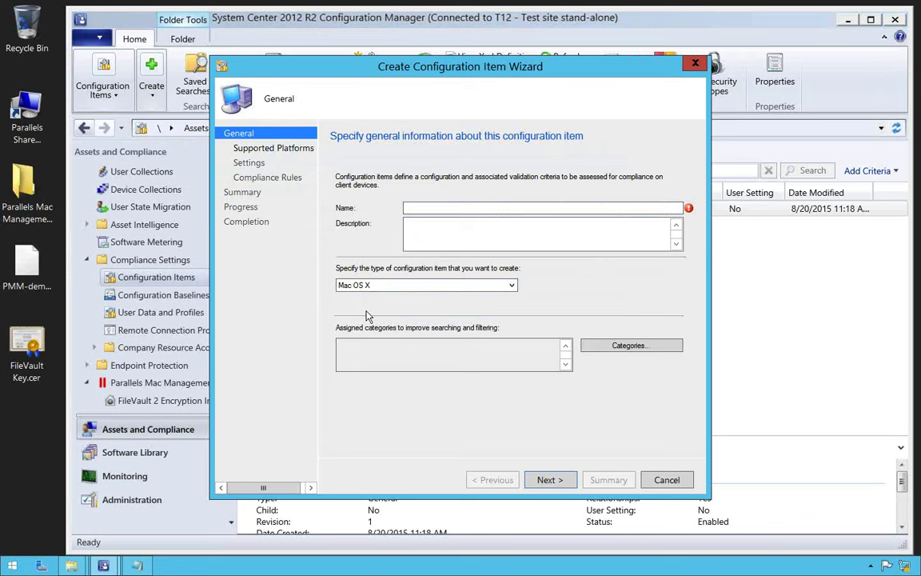
left_click(696, 64)
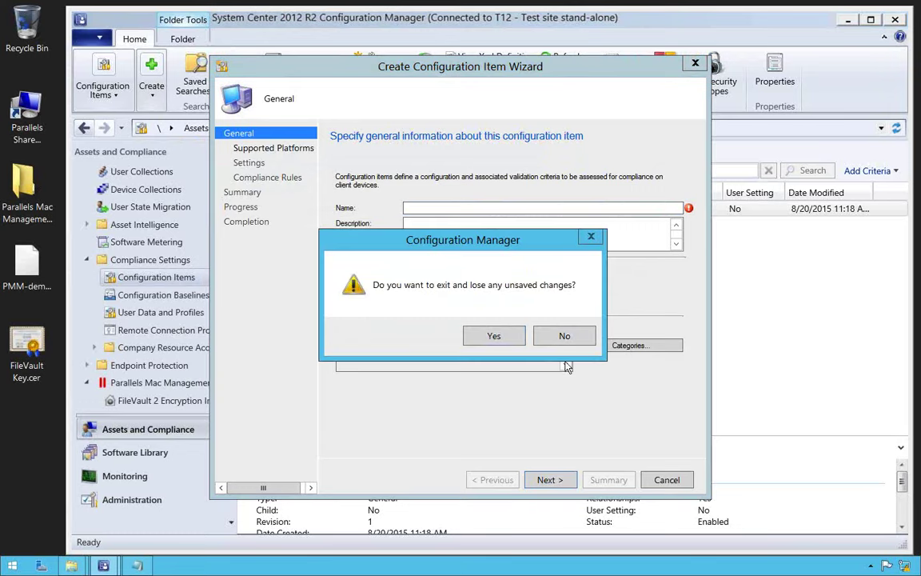
left_click(496, 337)
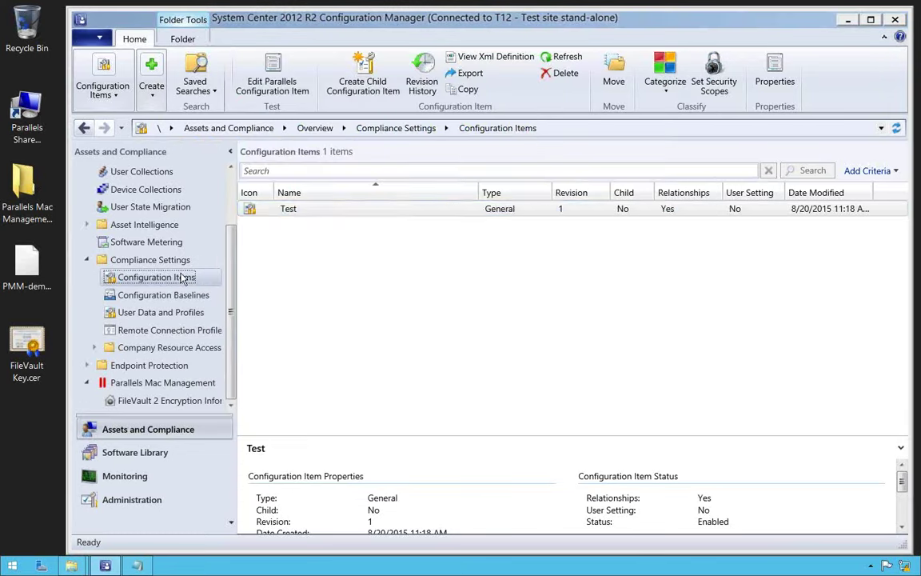
Step: Create a configuration baseline named TestZ that contains the Test configuration item
left_click(288, 211)
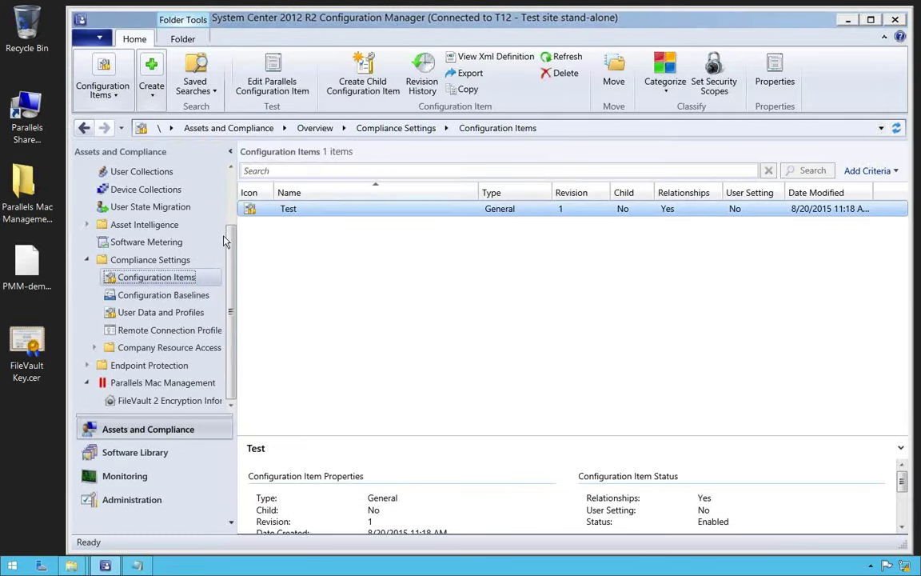
left_click(183, 297)
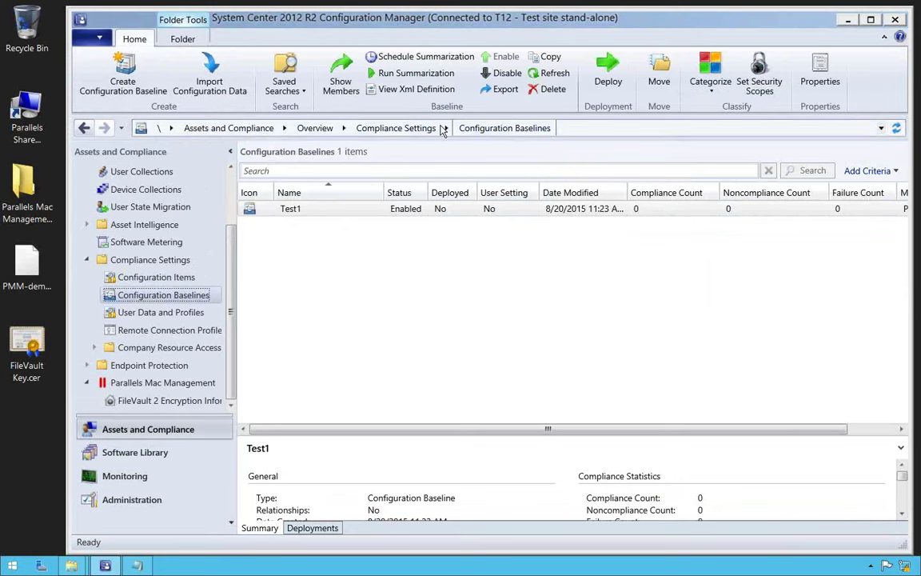
left_click(124, 72)
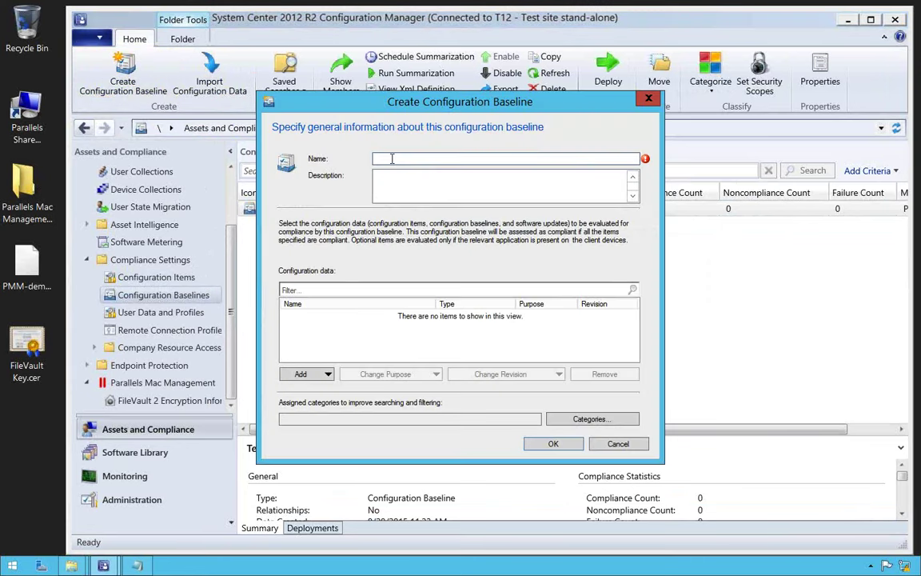
type("TestZ")
left_click(328, 375)
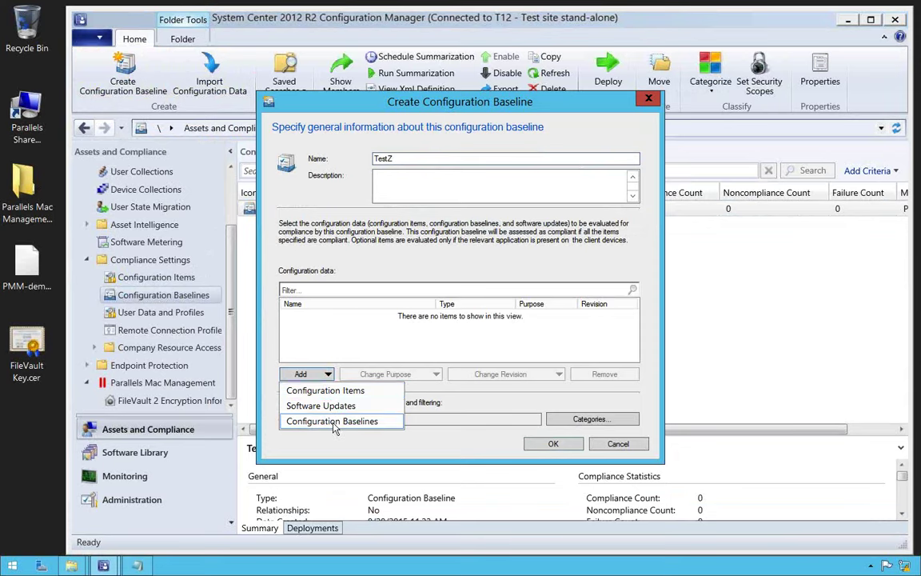
left_click(304, 391)
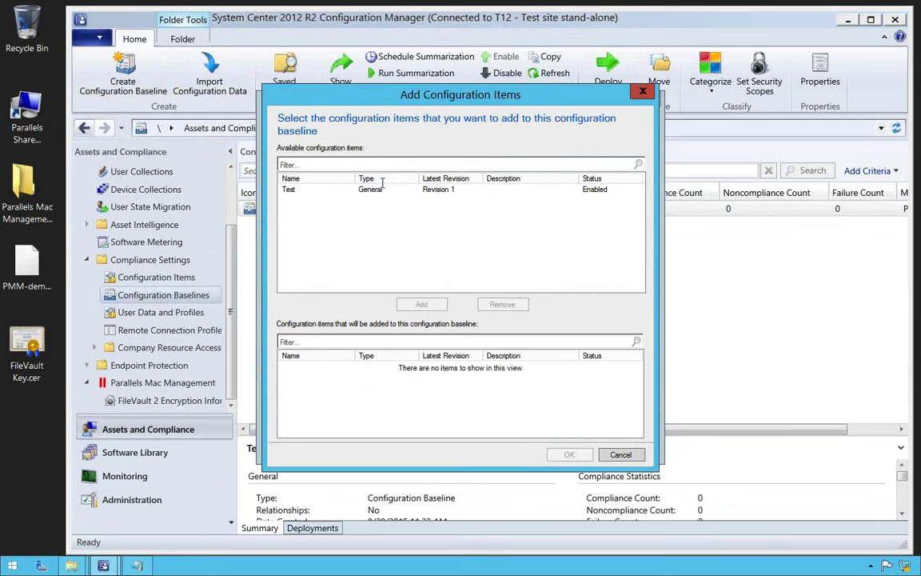
left_click(371, 189)
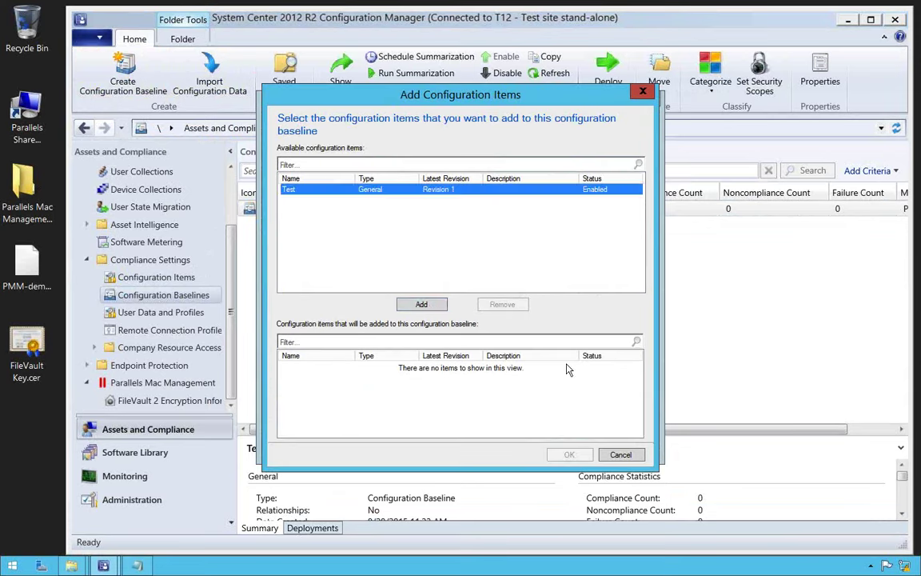
left_click(421, 305)
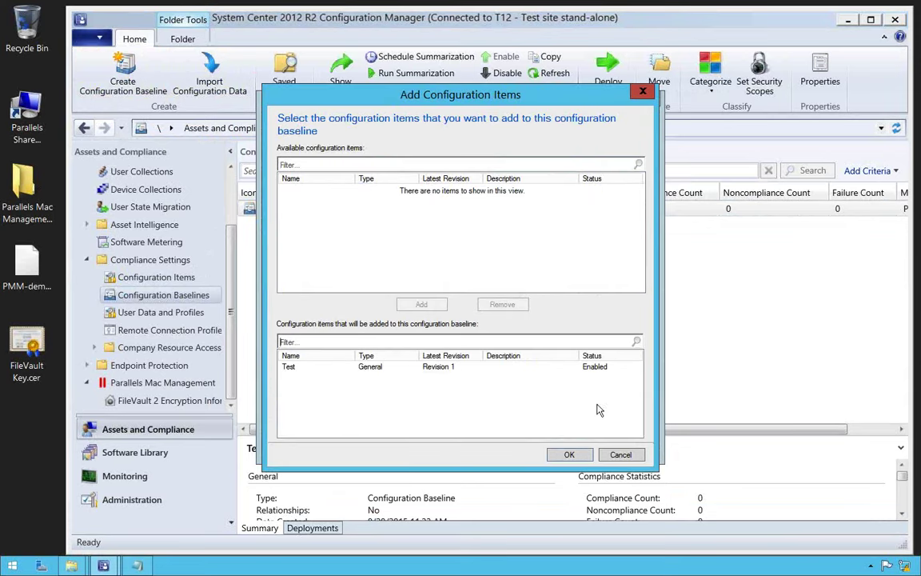
left_click(566, 455)
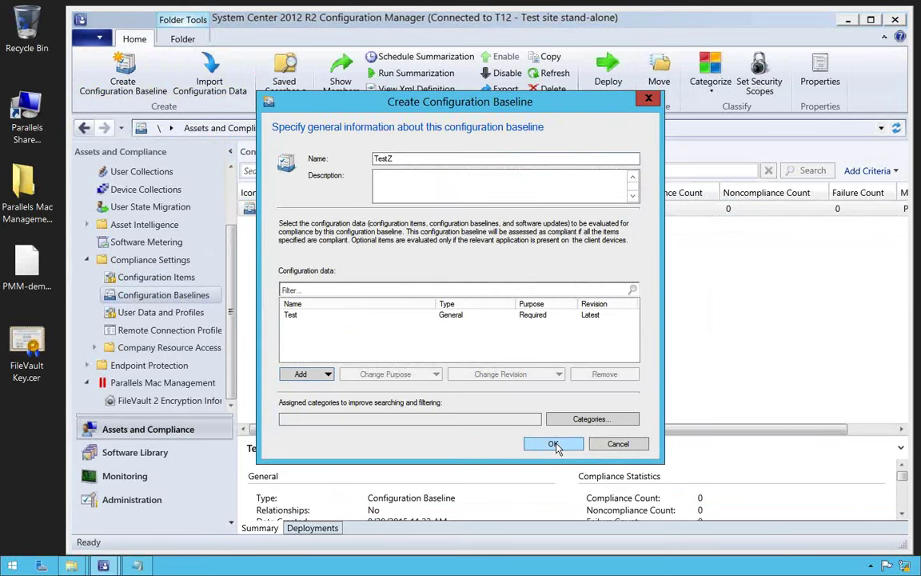
left_click(555, 445)
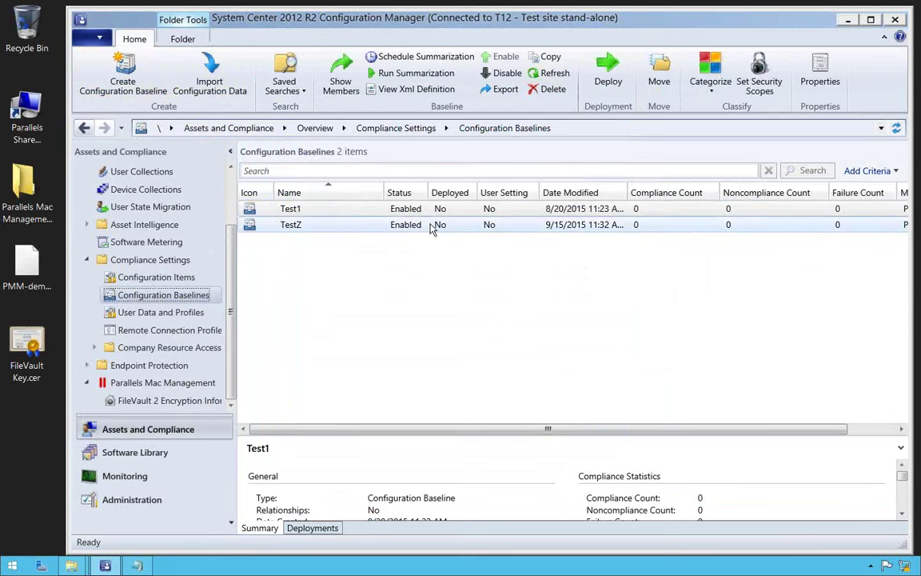
Step: Examine the deployment options for the TestZ baseline, trying the All Mac OS X Systems device collection, and cancel without deploying
left_click(431, 227)
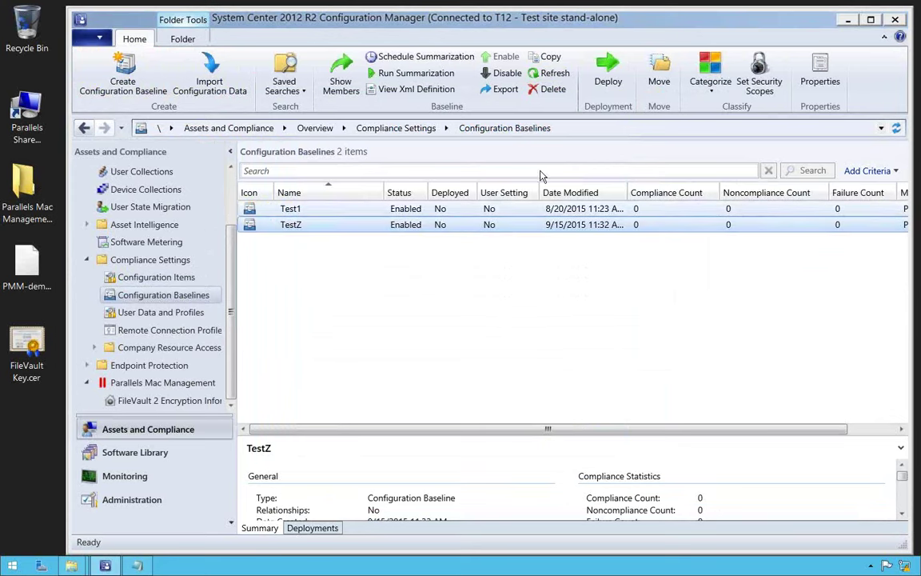
left_click(605, 74)
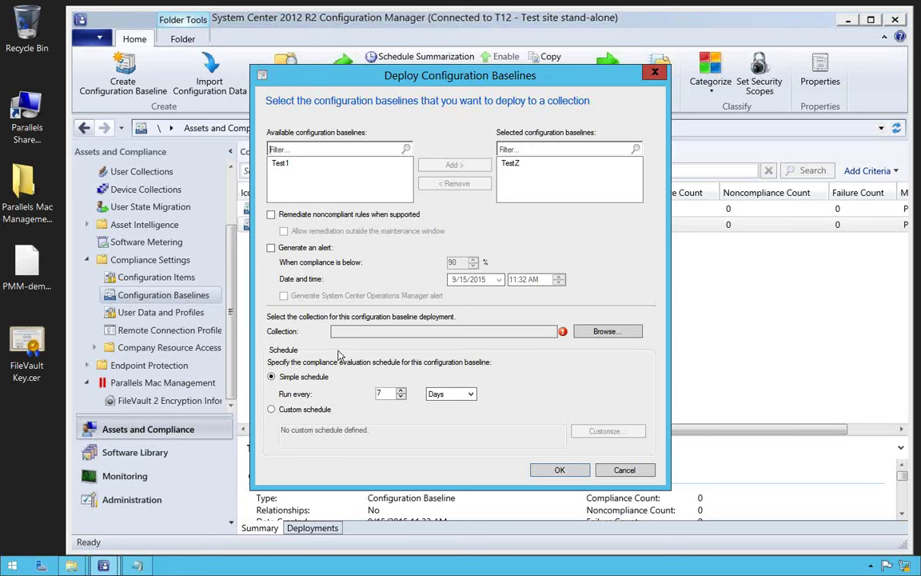
left_click(606, 332)
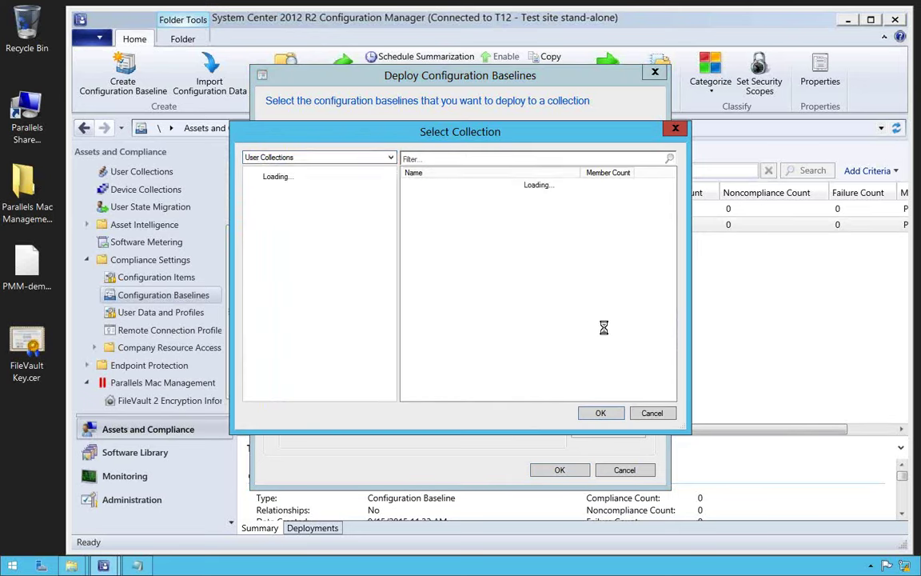
left_click(391, 160)
left_click(392, 160)
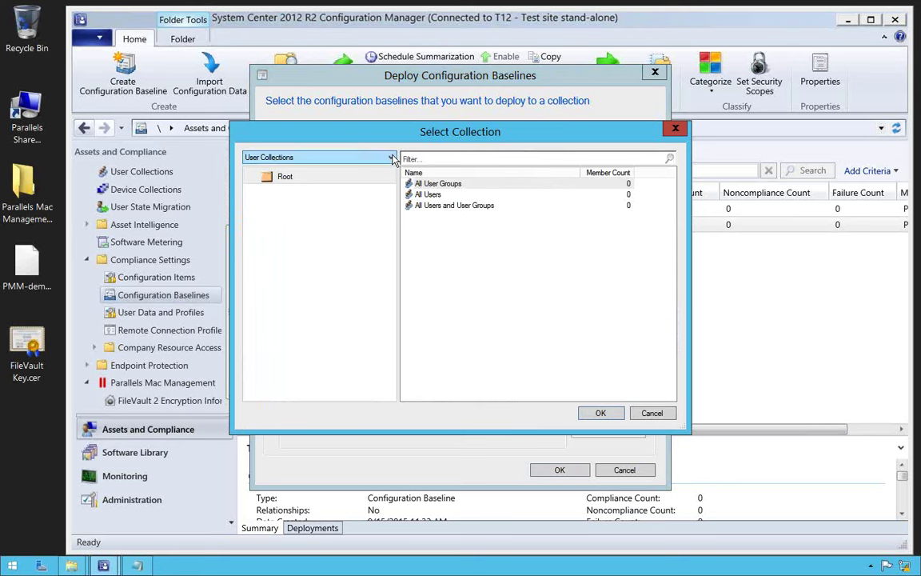
left_click(392, 158)
left_click(297, 171)
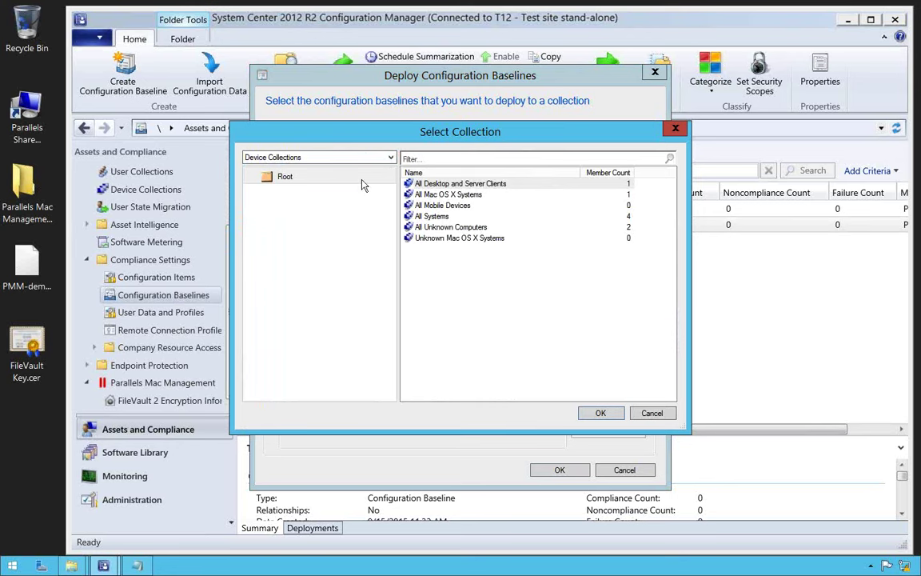
left_click(442, 196)
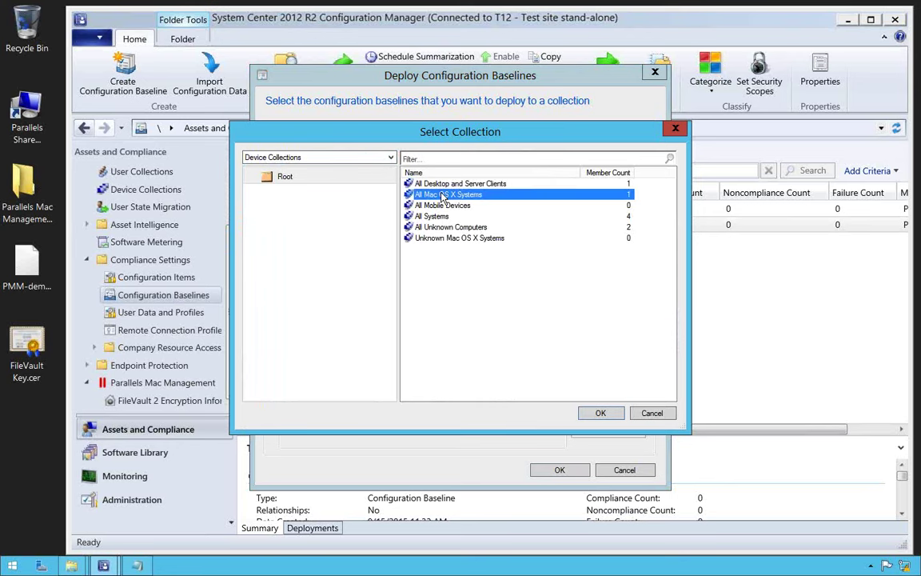
left_click(652, 415)
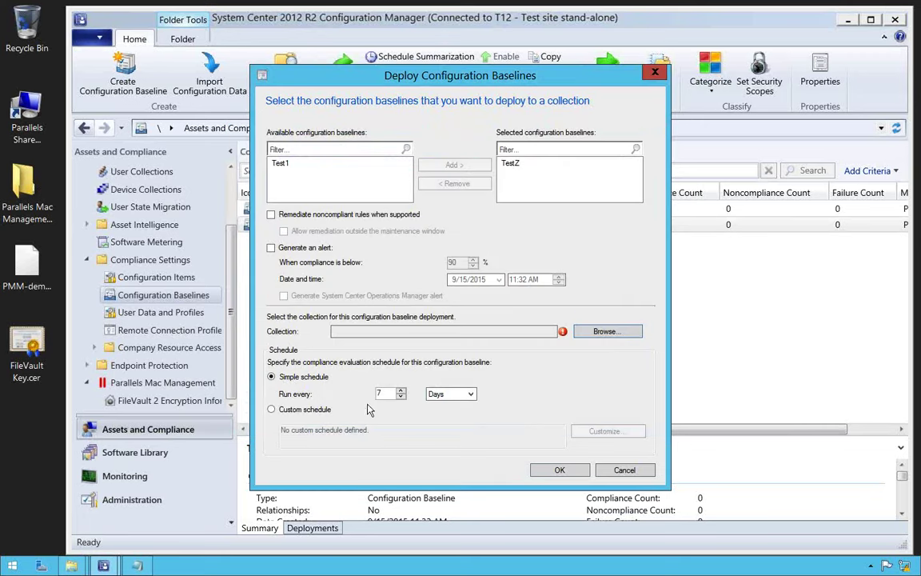
left_click(626, 471)
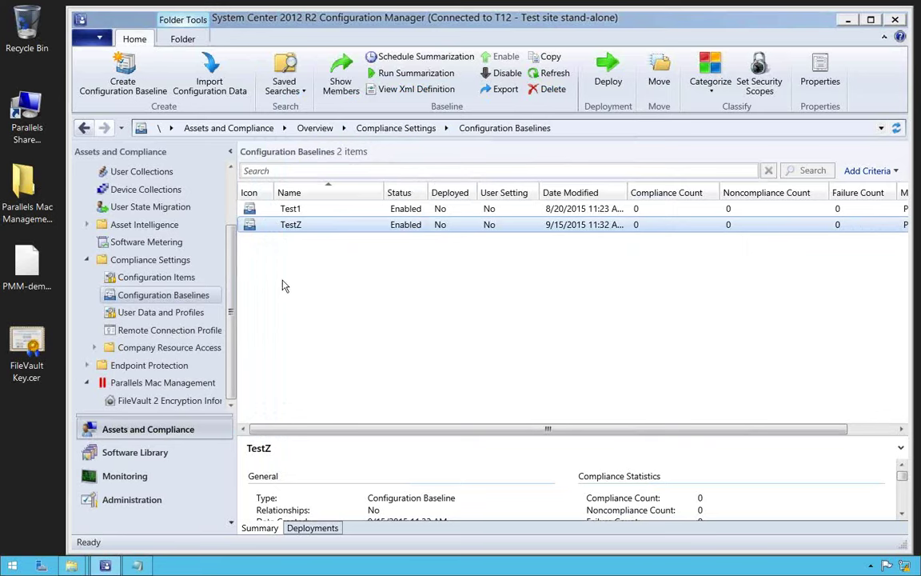
Step: Start creating an application in the Software Library with automatic detection from installation files and the type Mac OS X
left_click(140, 455)
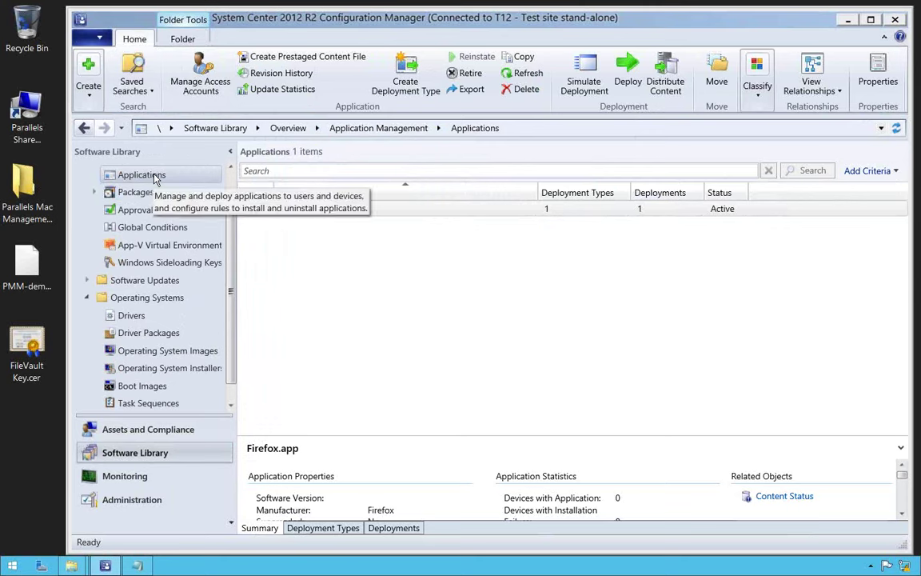
left_click(152, 176)
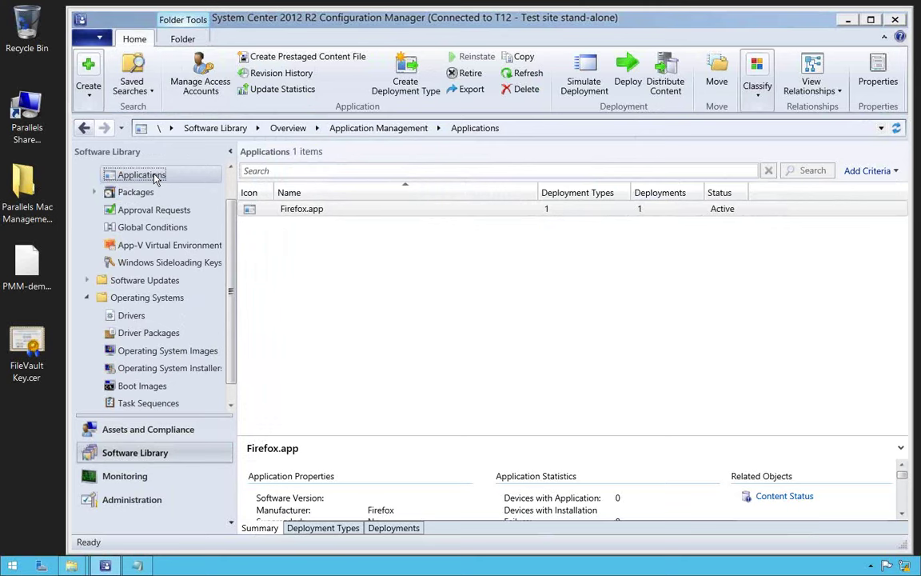
left_click(89, 89)
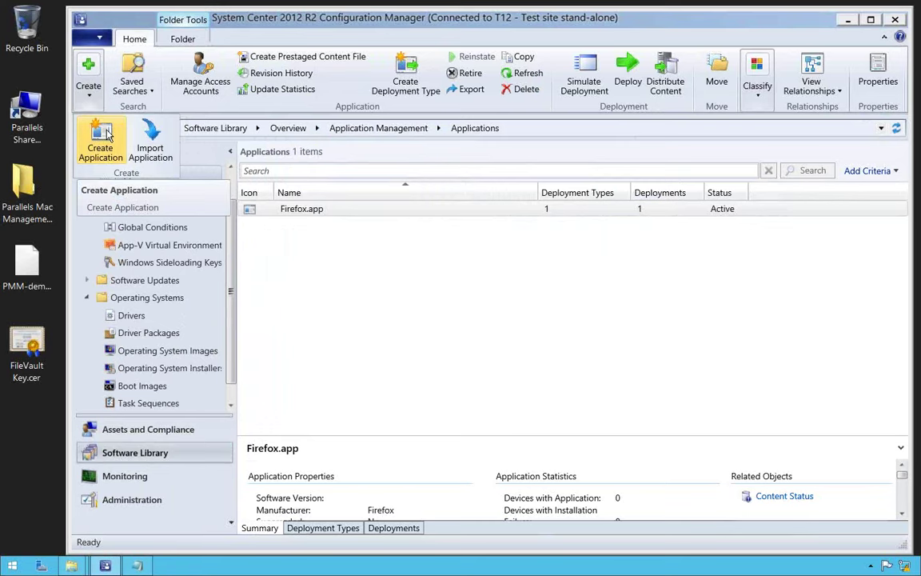
left_click(106, 136)
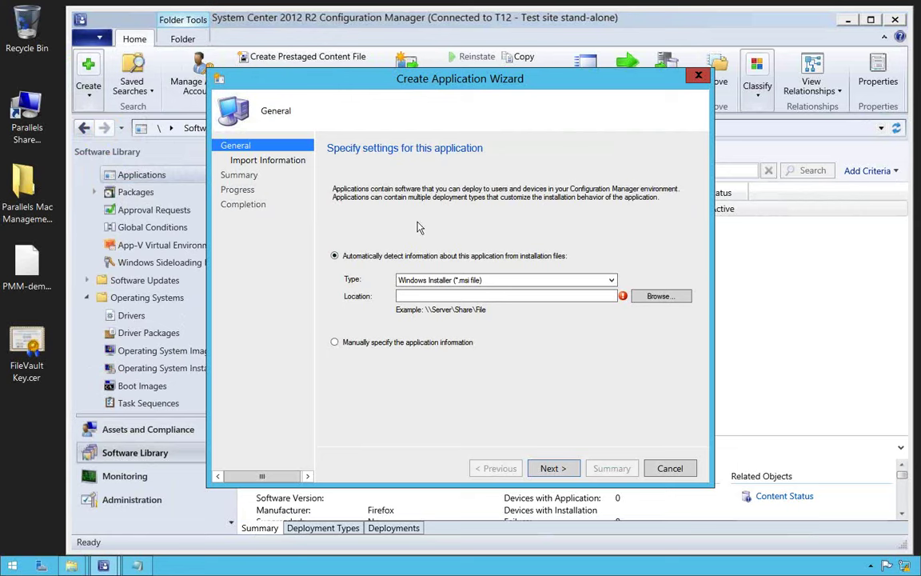
left_click(613, 283)
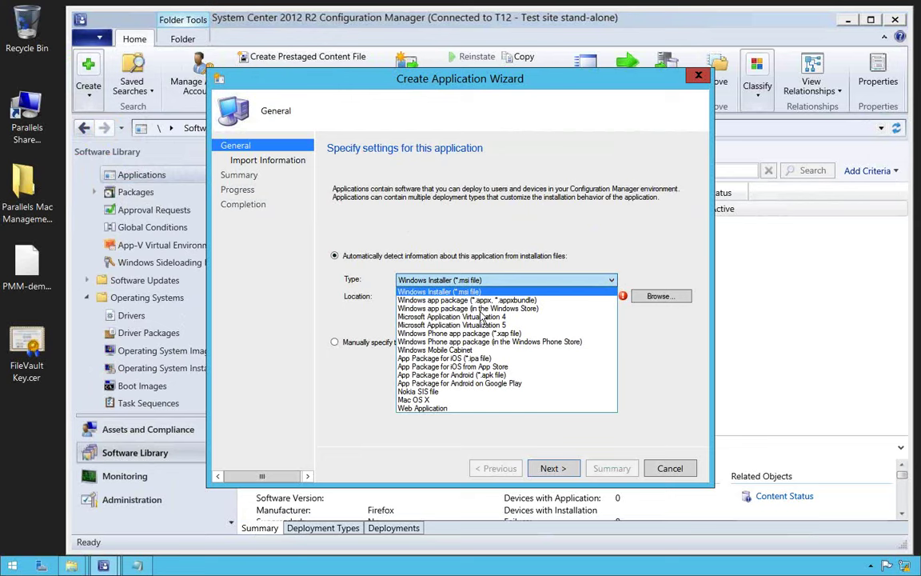
left_click(430, 400)
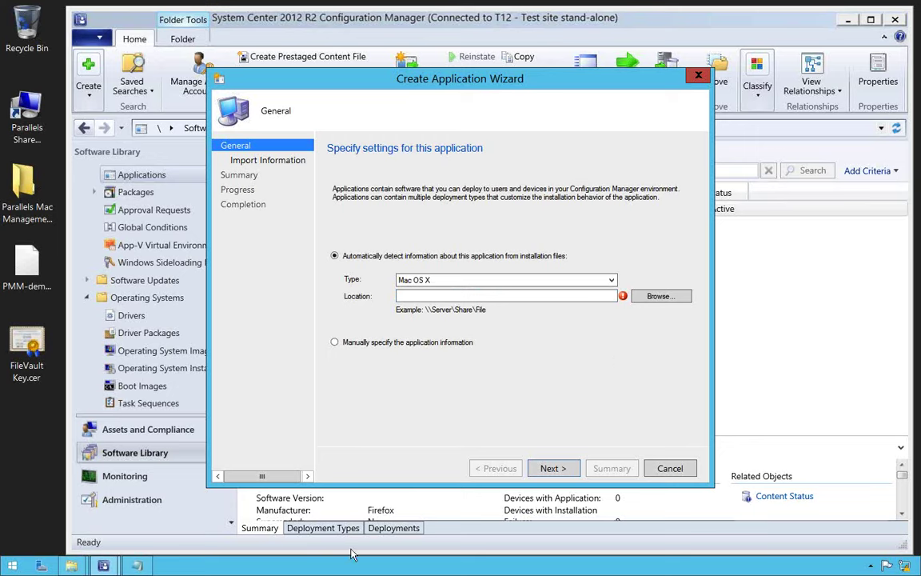
Step: Copy \\WIN2012R2-001\MacApps\Adobe Reader XI Installer.pkg.cmmac from the Notepad file into the application's location, and exit the wizard without saving
left_click(138, 568)
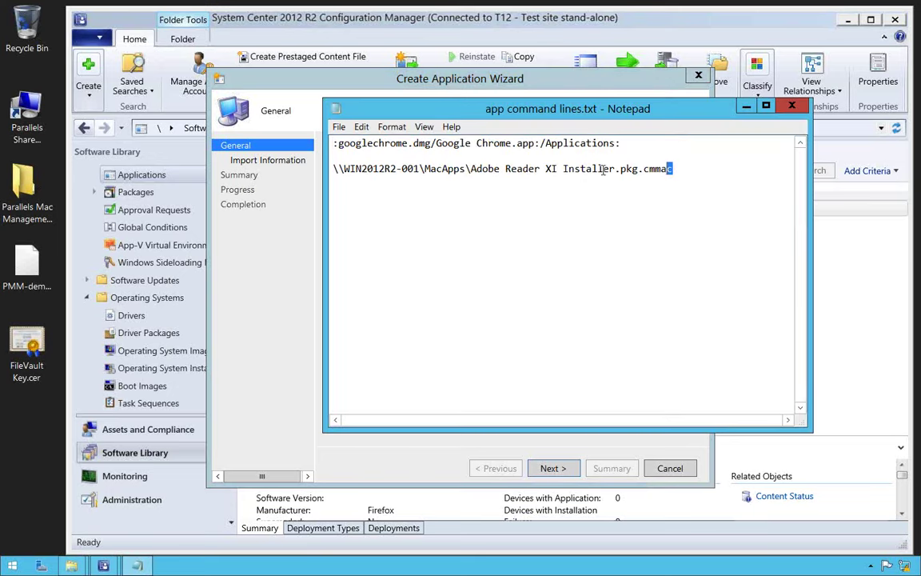
left_click_drag(603, 169, 331, 176)
key("ctrl+c")
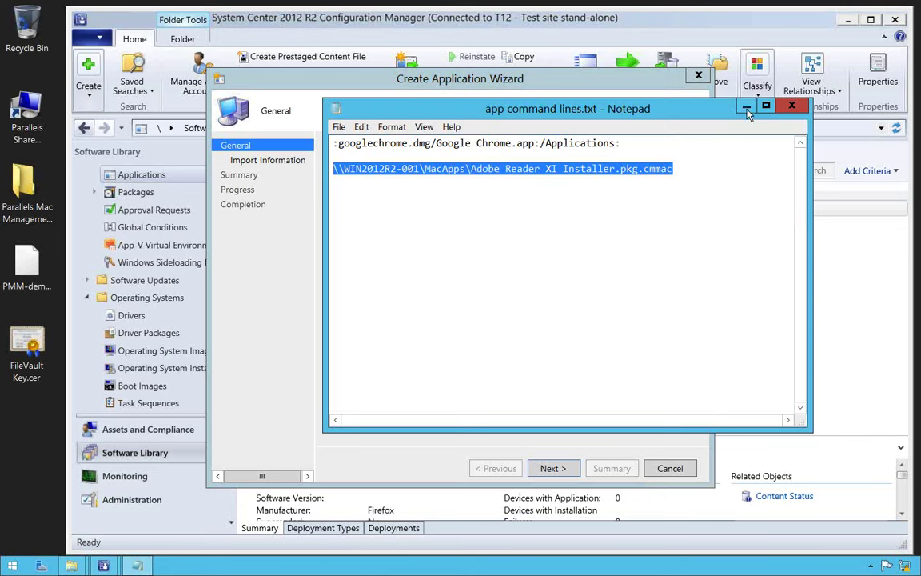
left_click(672, 94)
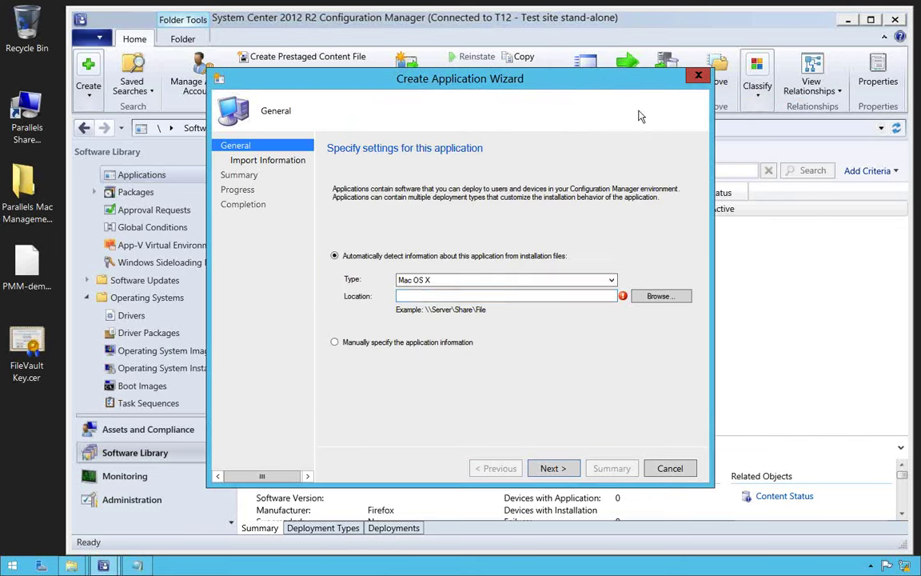
left_click(413, 300)
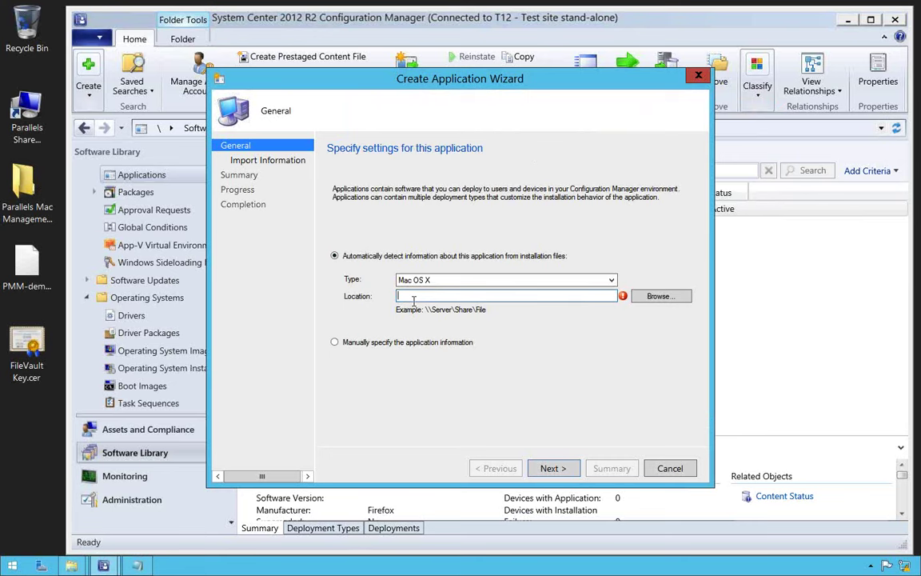
key("ctrl+v")
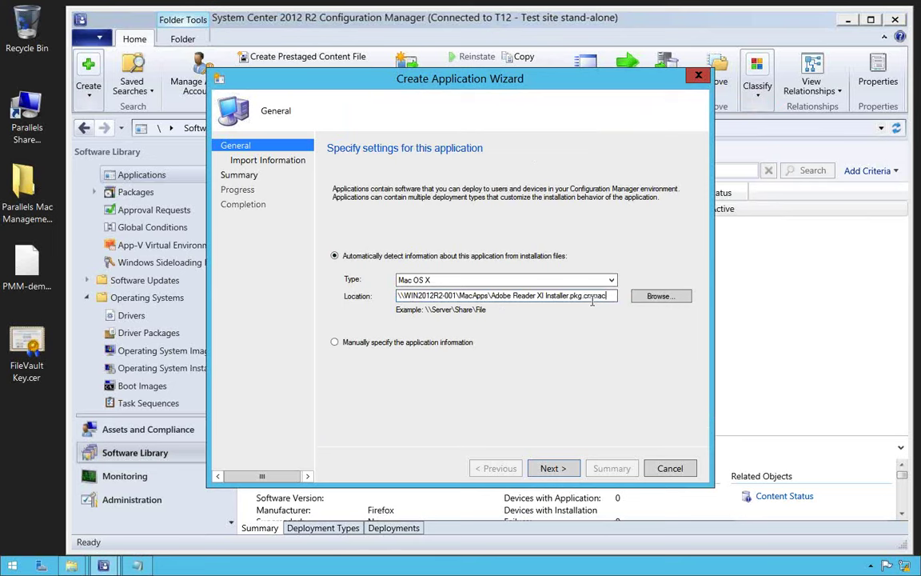
left_click_drag(609, 295, 586, 293)
left_click(699, 77)
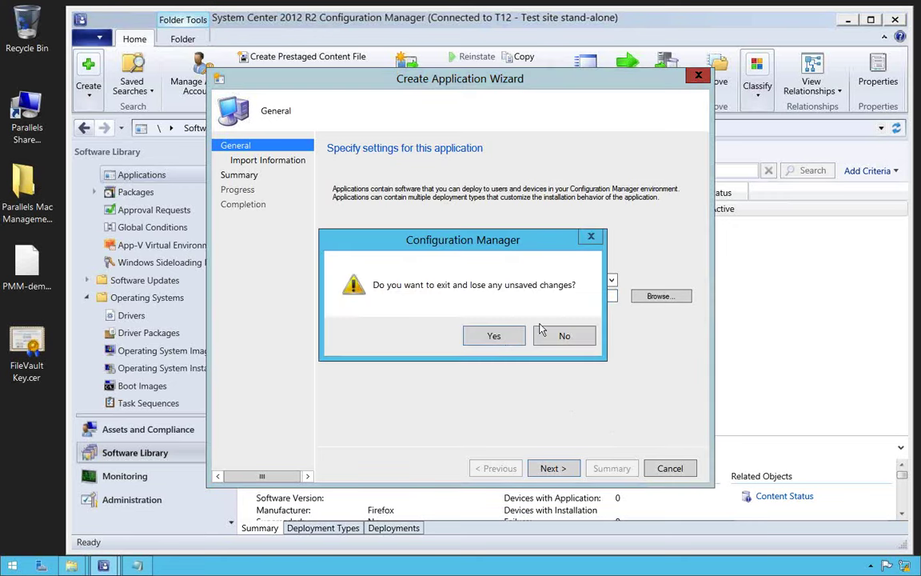
left_click(495, 336)
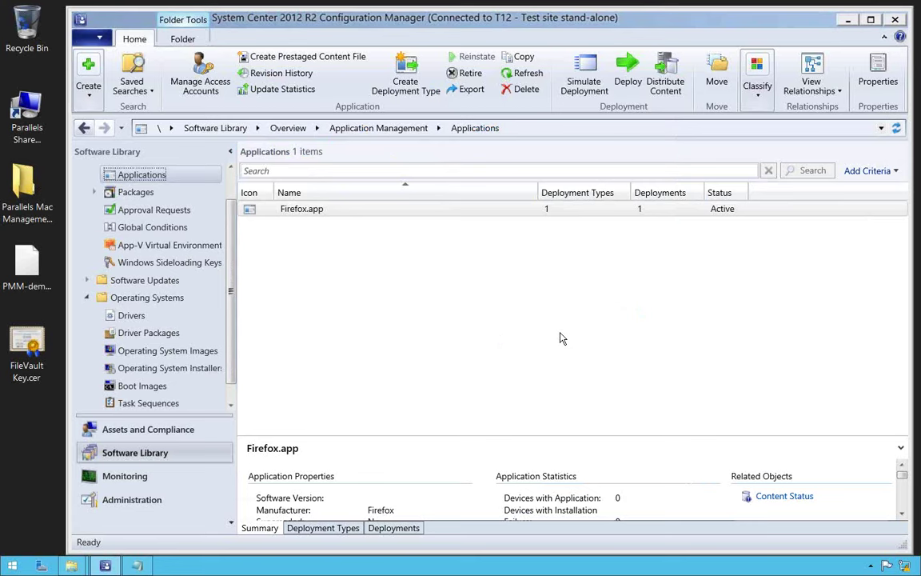
Step: Examine the general information and Application Catalog settings in the properties of Firefox.app
left_click(320, 209)
right_click(322, 211)
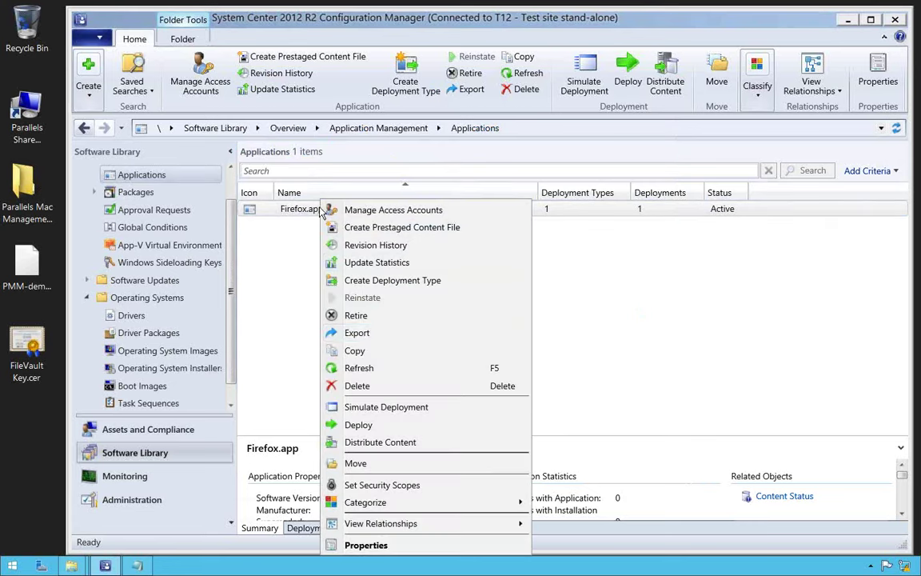
left_click(373, 545)
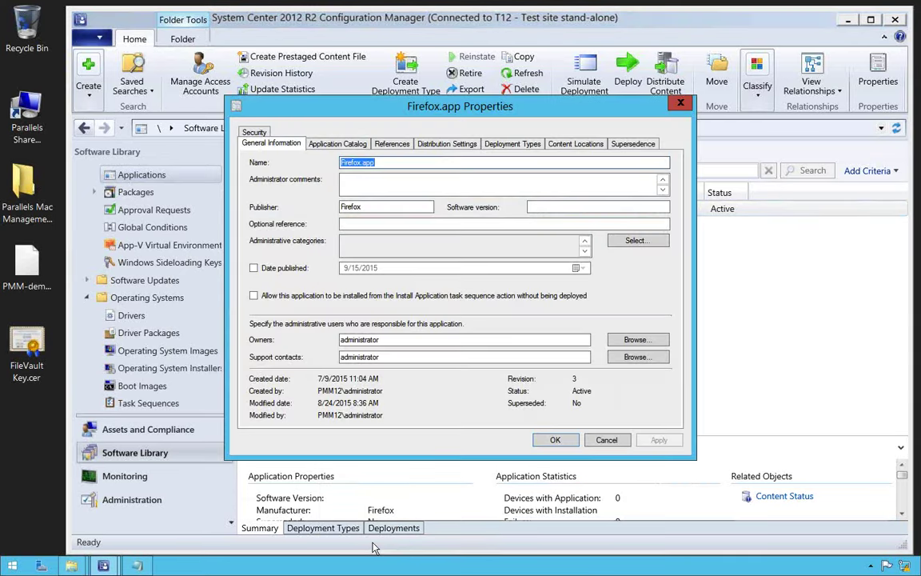
left_click(339, 144)
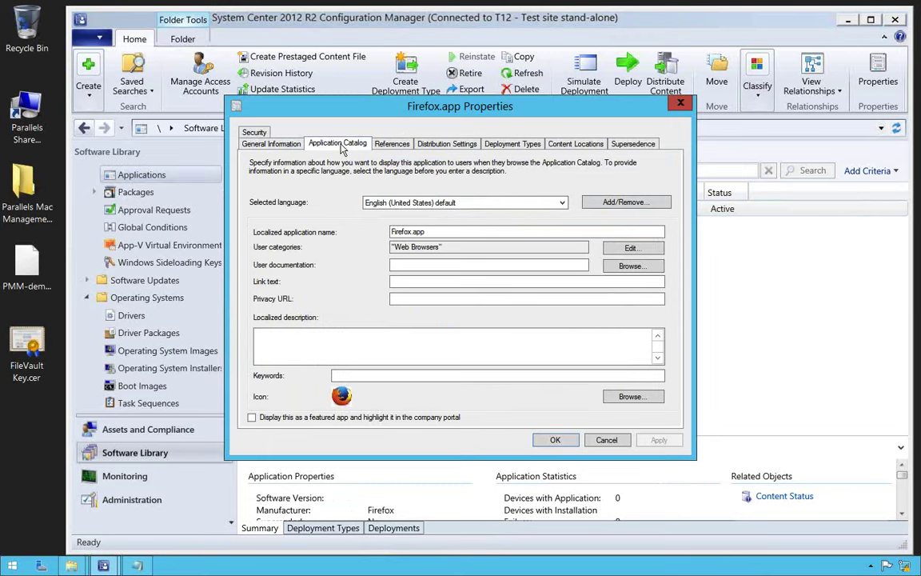
Step: Switch to the Mac, view the published applications in the Parallels Application Portal, and return to Configuration Manager
key("ctrl+Right")
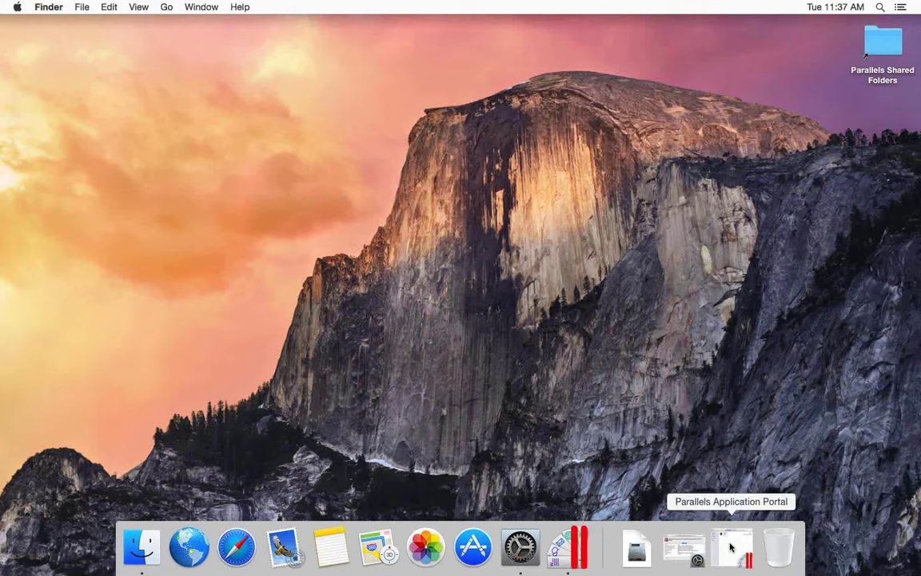
left_click(731, 547)
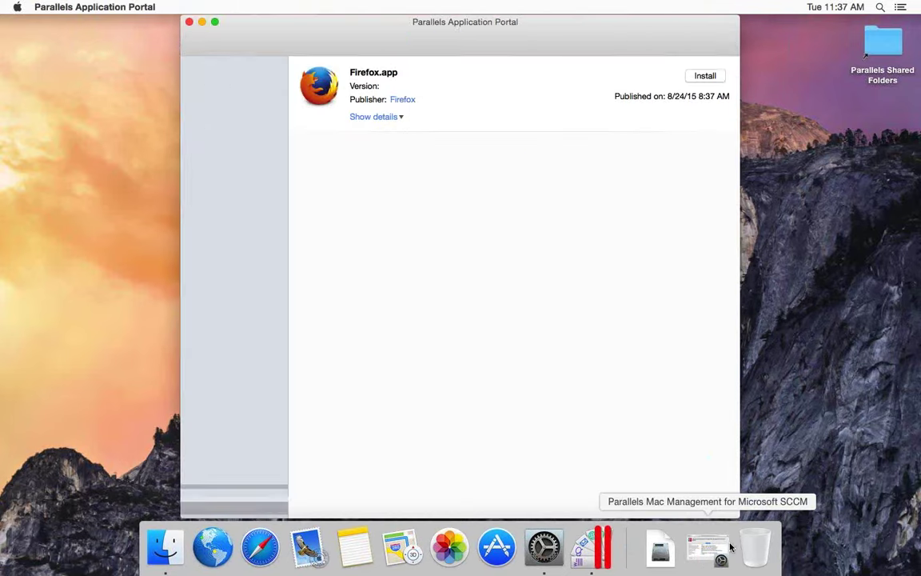
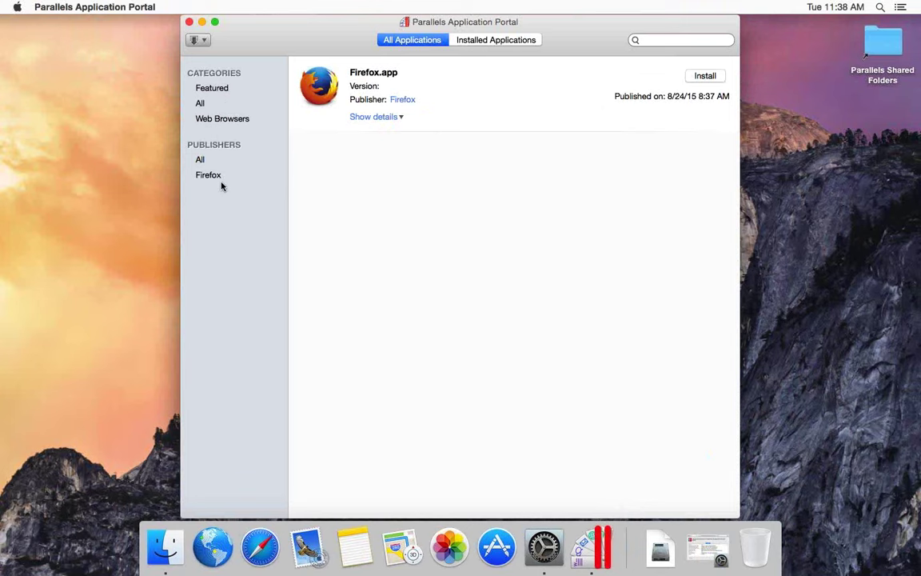
key("ctrl+Left")
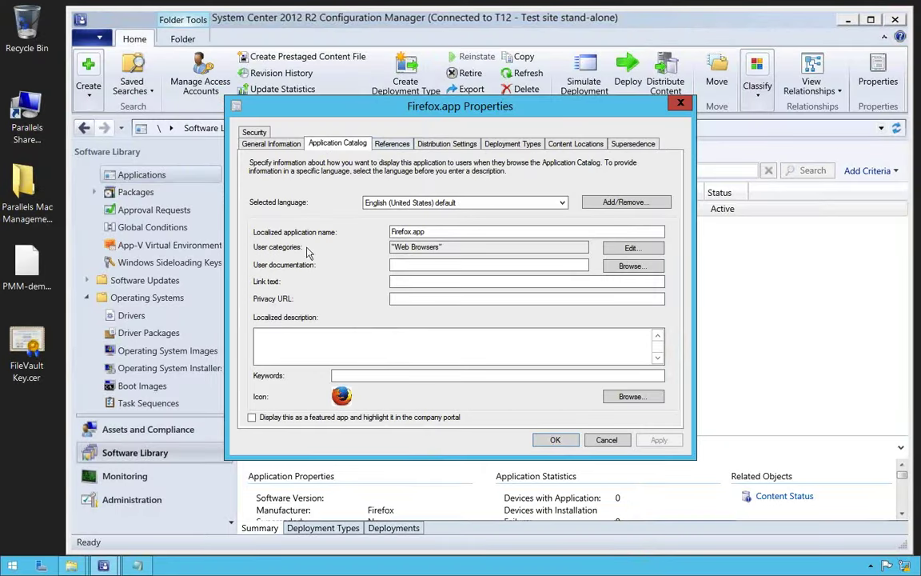
Step: View the user categories available for Firefox.app, and close its properties without changes
left_click(631, 249)
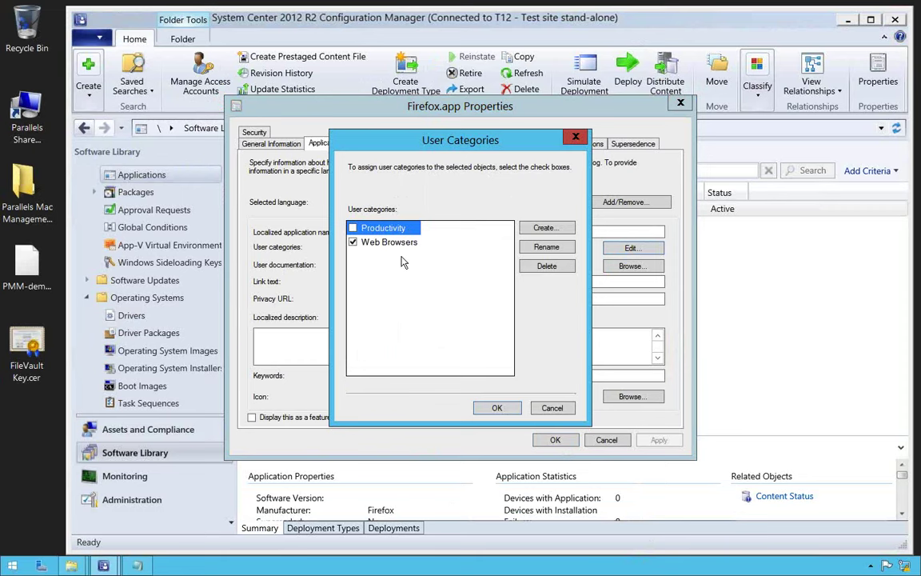
left_click(576, 139)
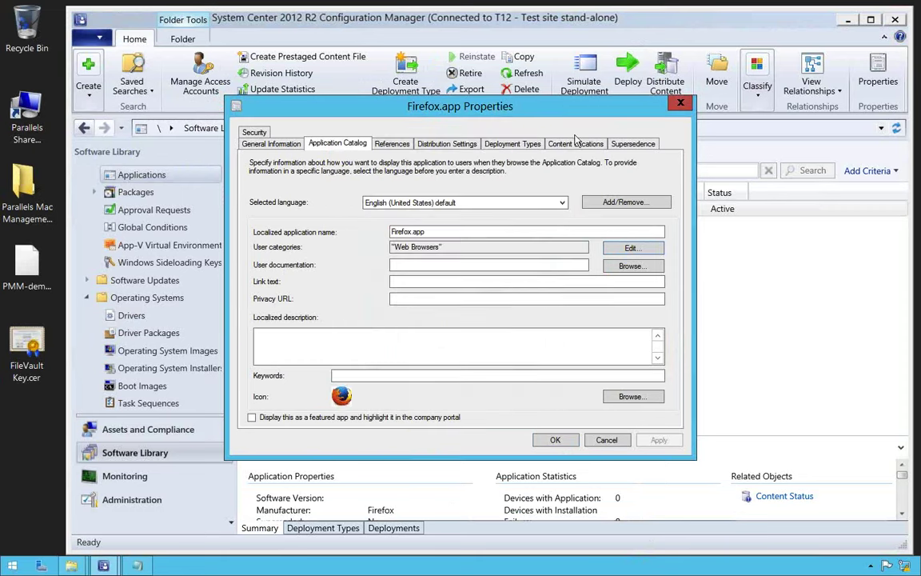
left_click(682, 105)
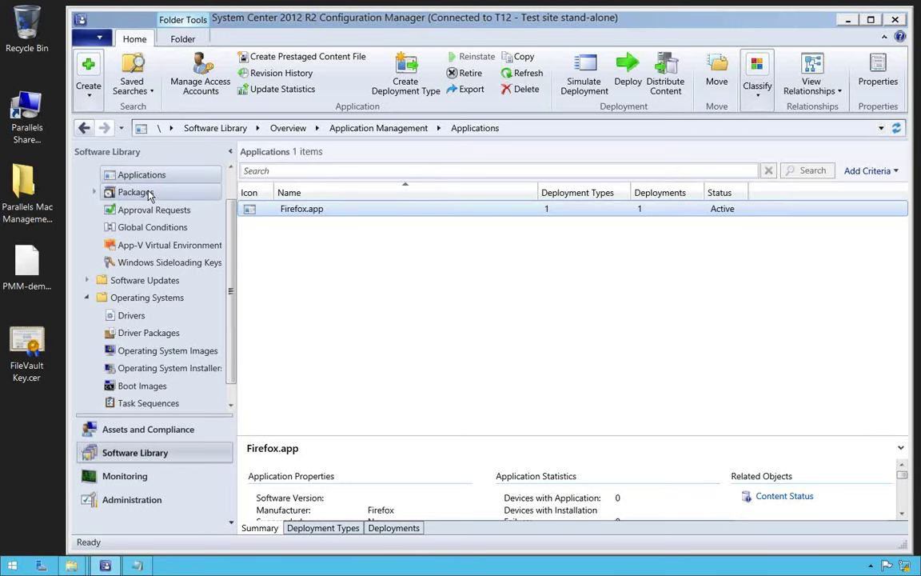
Step: In the package library, start creating a package named Adobe and mark it as containing source files
left_click(144, 193)
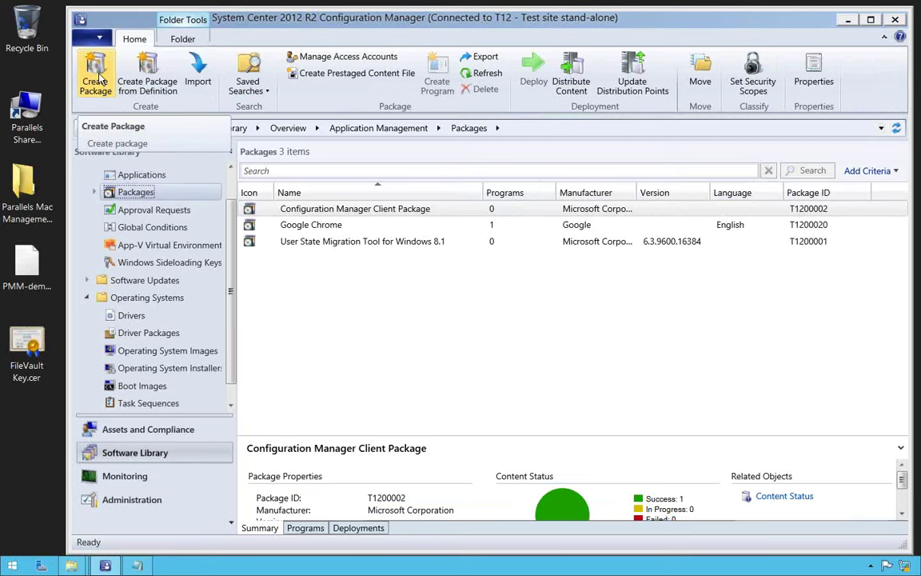
left_click(98, 78)
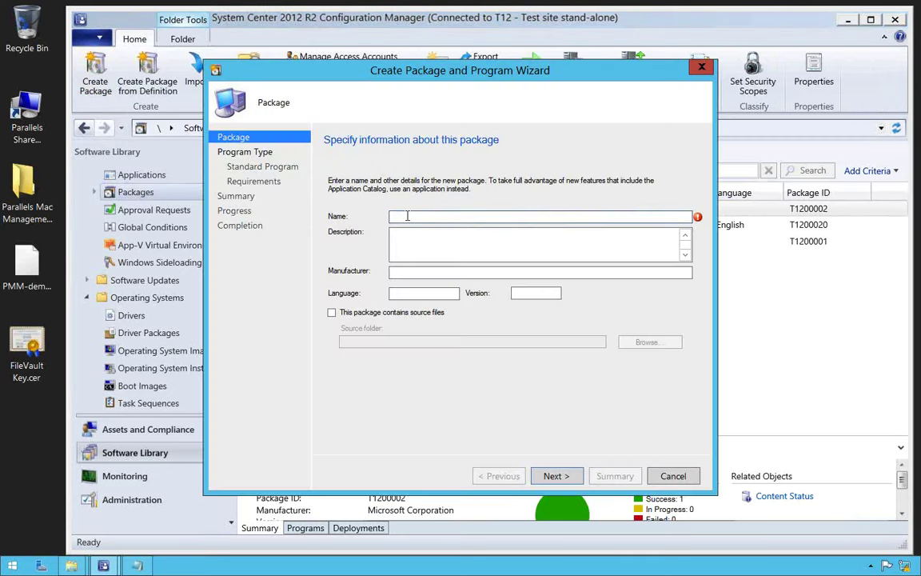
type("Adobe")
left_click(333, 313)
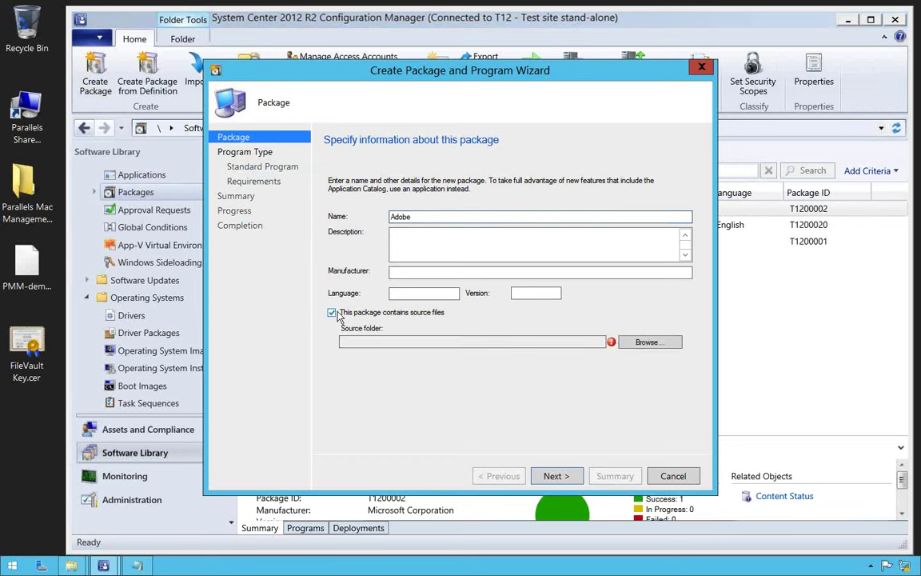
Step: Set the package source to the site server's local Google Chrome folder, under Software Deployment in Parallels Mac Management Demo Files on the desktop
left_click(648, 342)
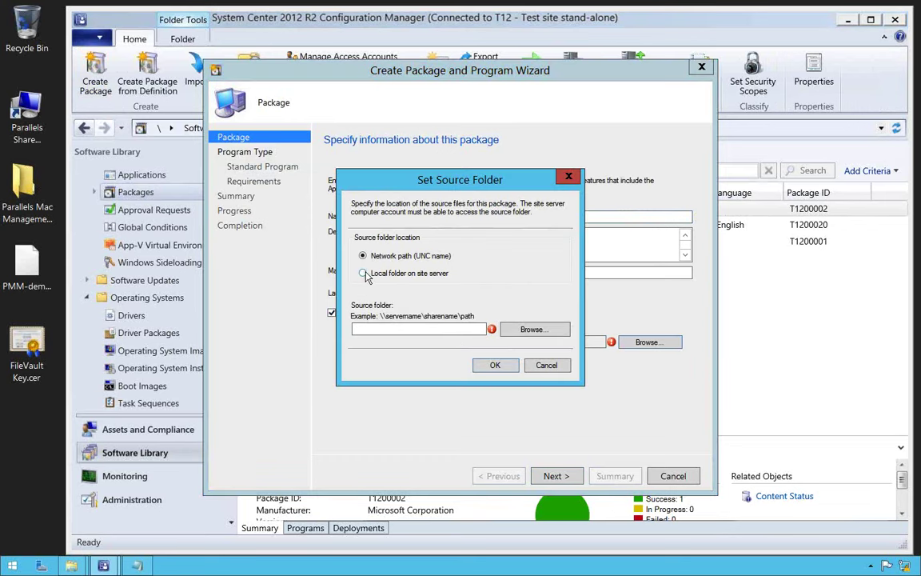
left_click(364, 273)
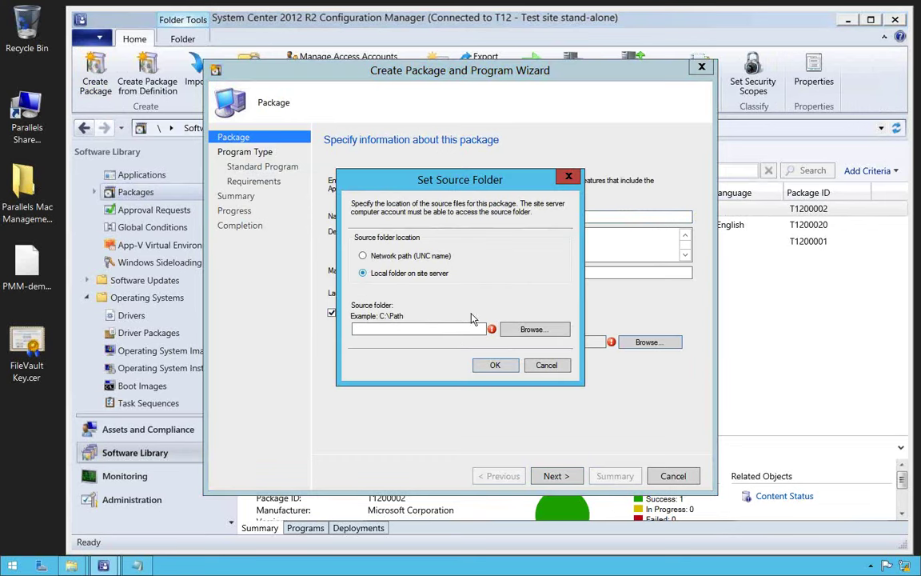
left_click(524, 334)
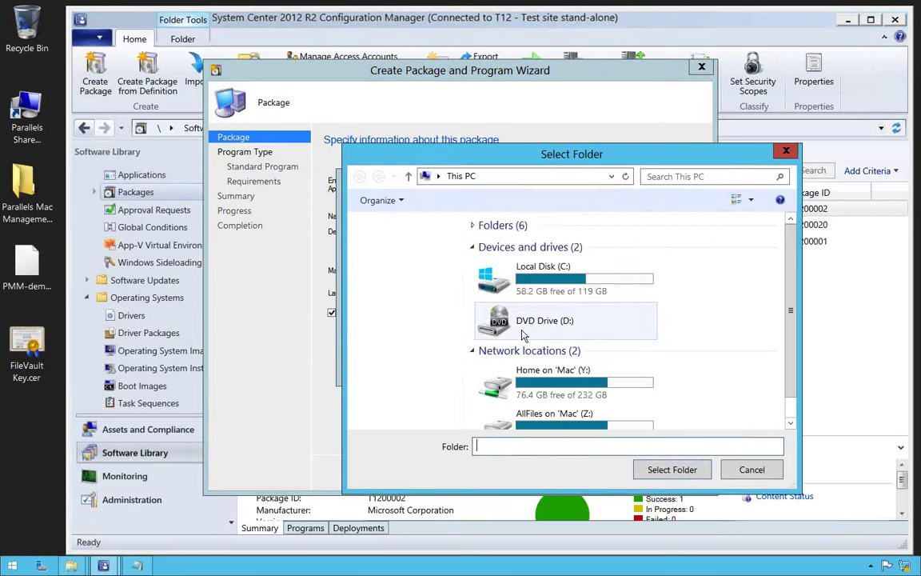
left_click(425, 176)
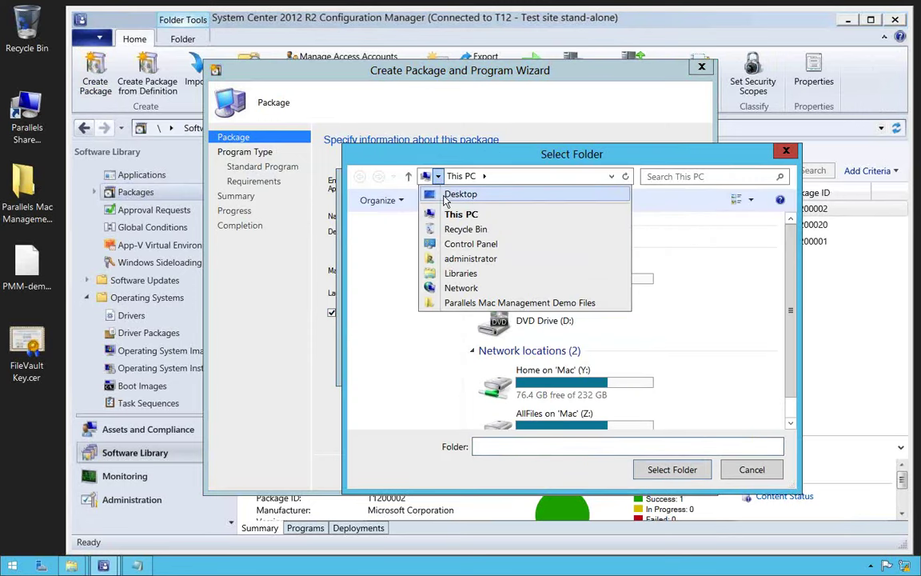
left_click(440, 196)
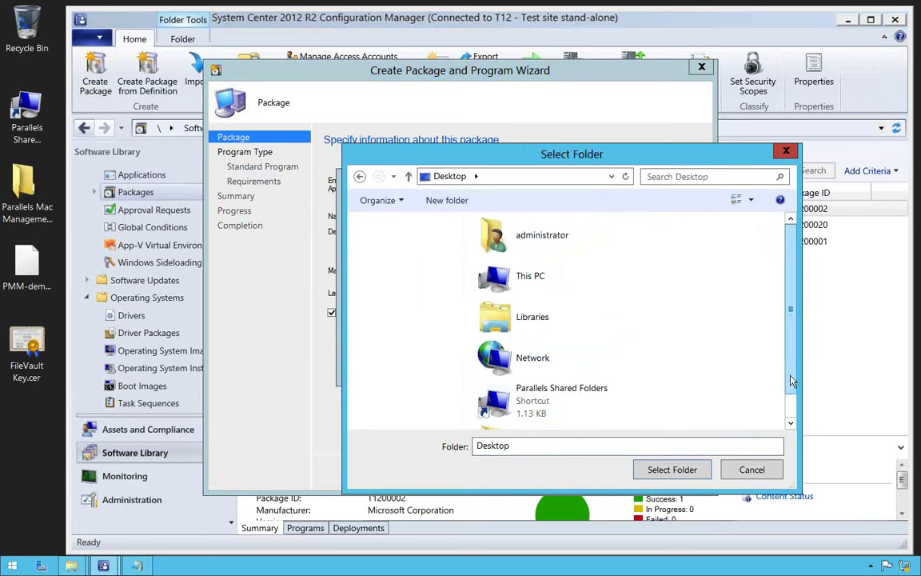
scroll(720, 372, "down", 1)
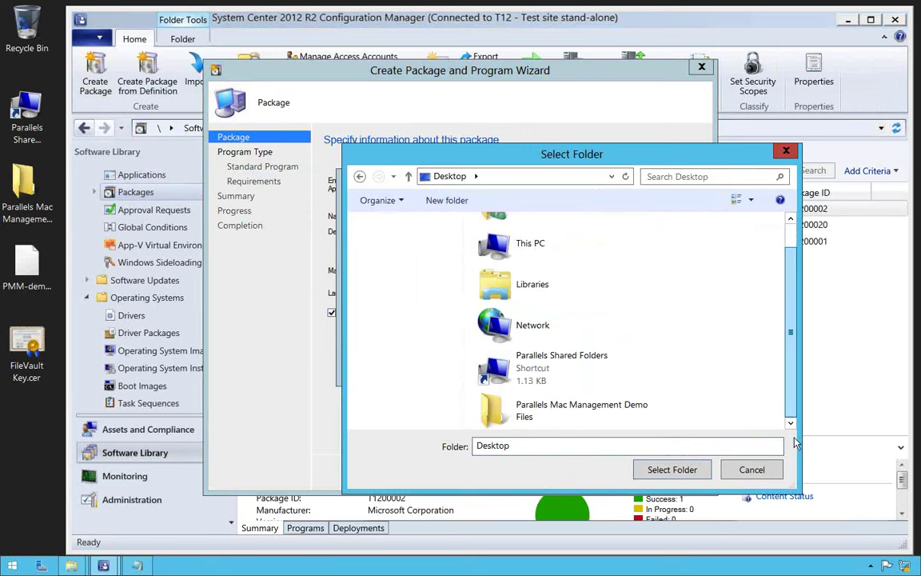
double_click(503, 408)
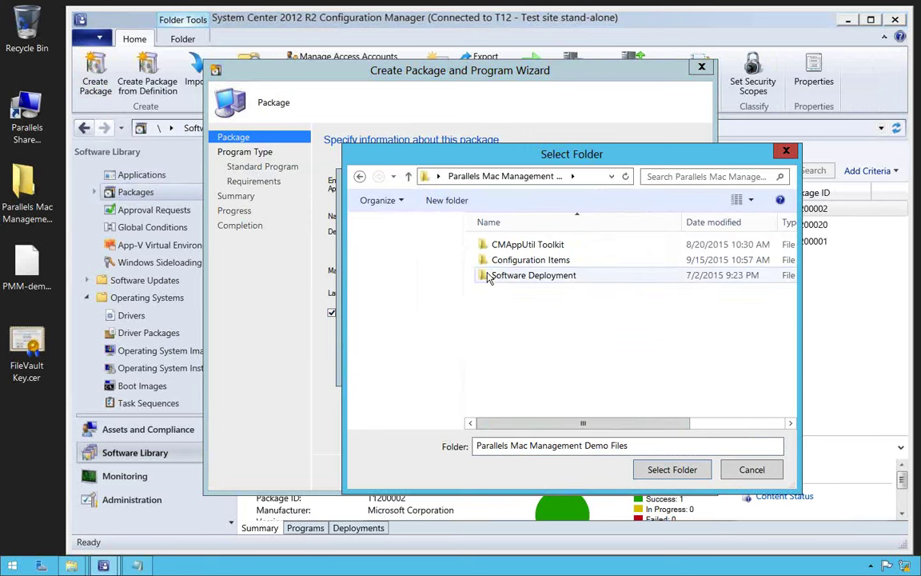
double_click(496, 275)
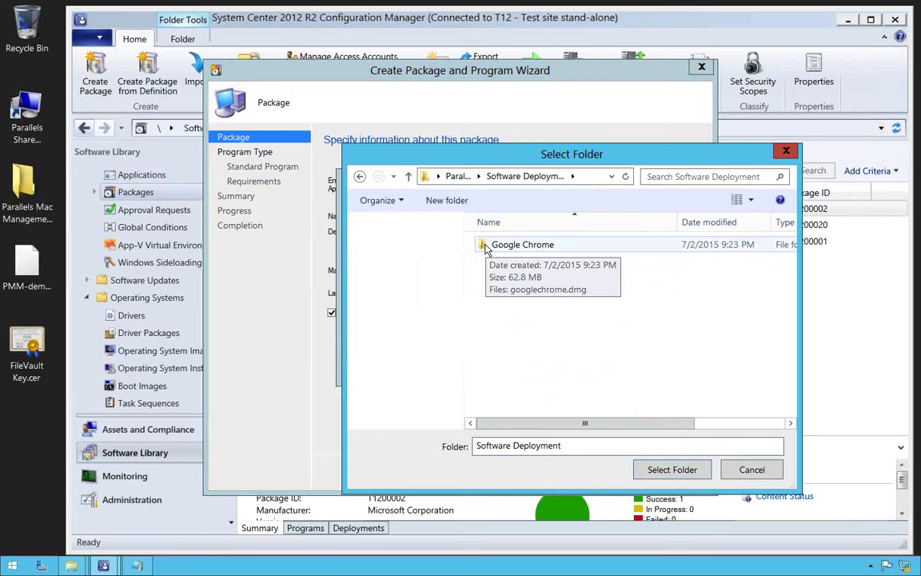
left_click(486, 249)
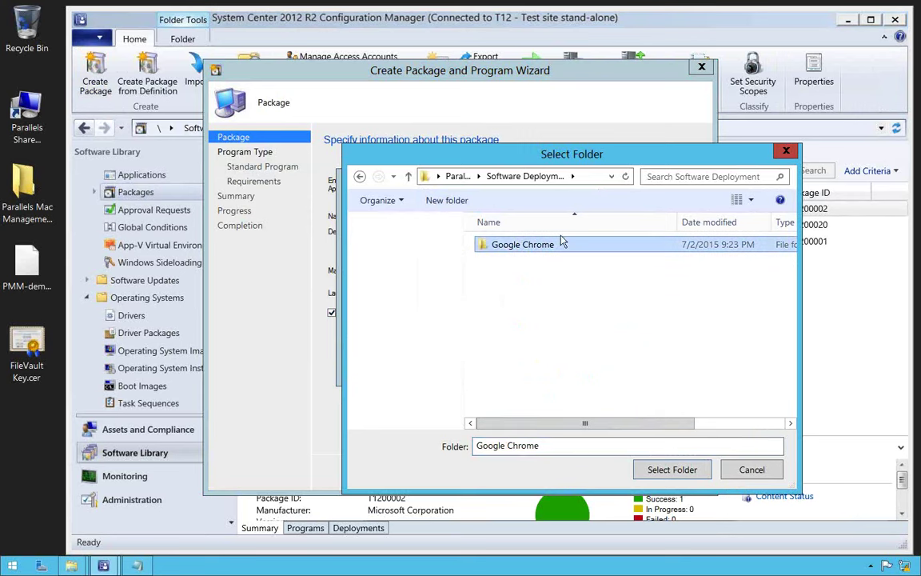
left_click(677, 469)
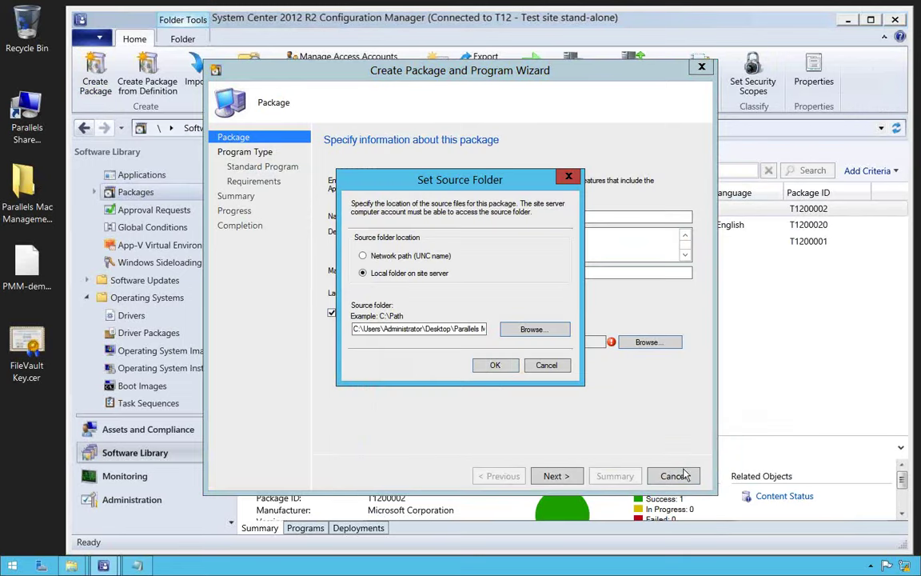
left_click(495, 365)
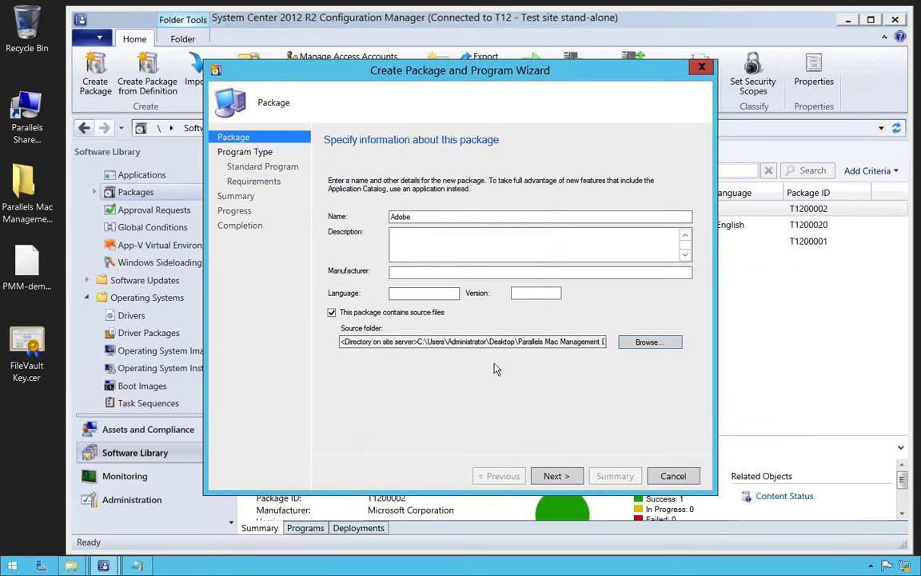
Step: Keep the standard program type for the package and name the program Google
left_click(554, 478)
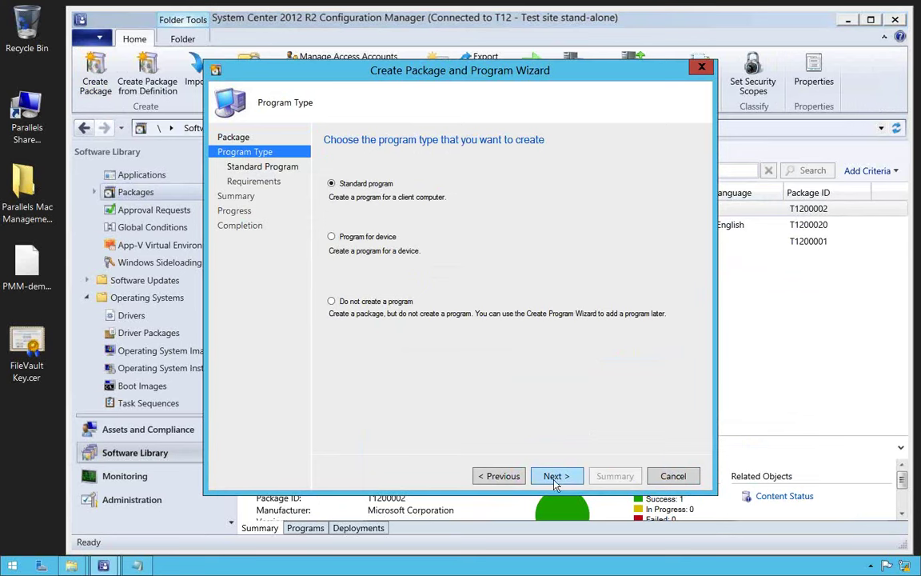
left_click(555, 478)
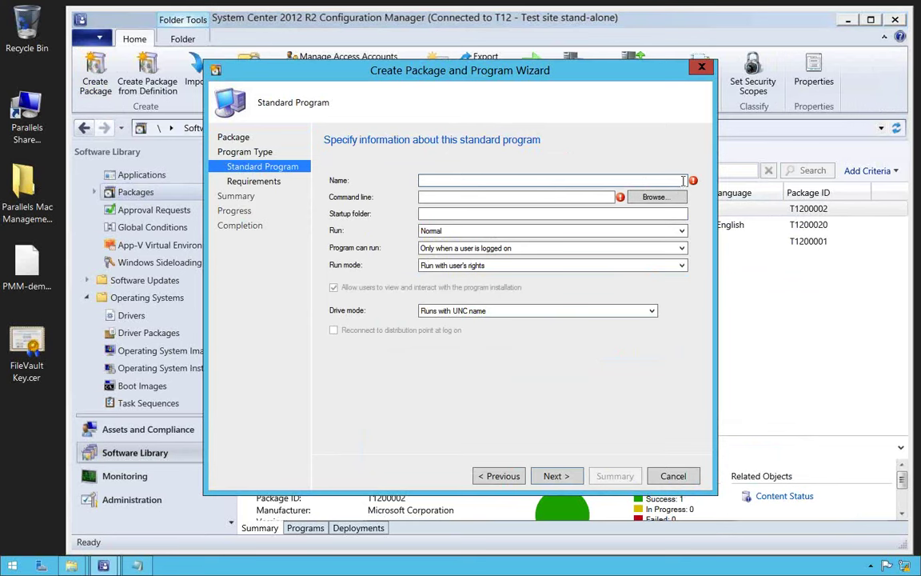
left_click(462, 183)
type("Google")
Step: Copy :googlechrome.dmg/Google Chrome.app:/Applications: from the Notepad file app command lines.txt into the program's command line
left_click(422, 199)
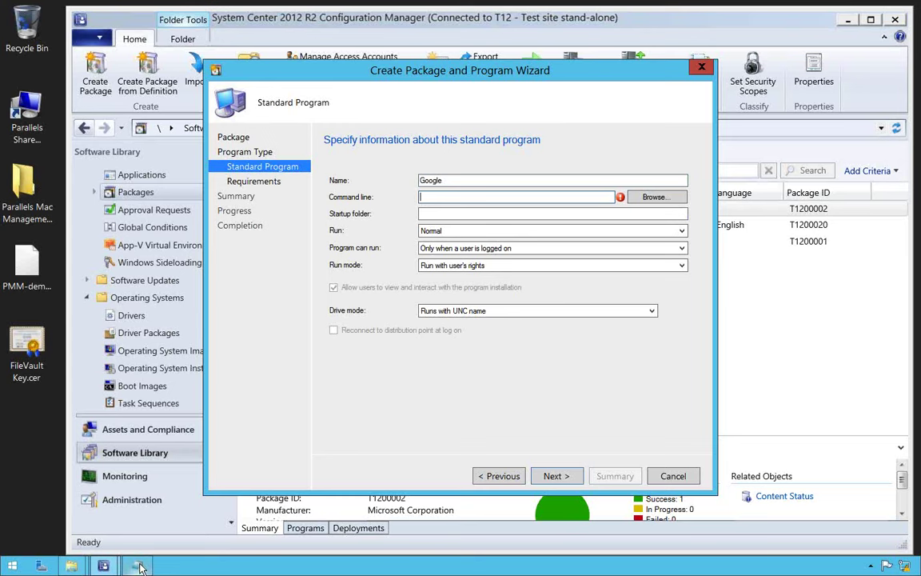
mouse_move(139, 566)
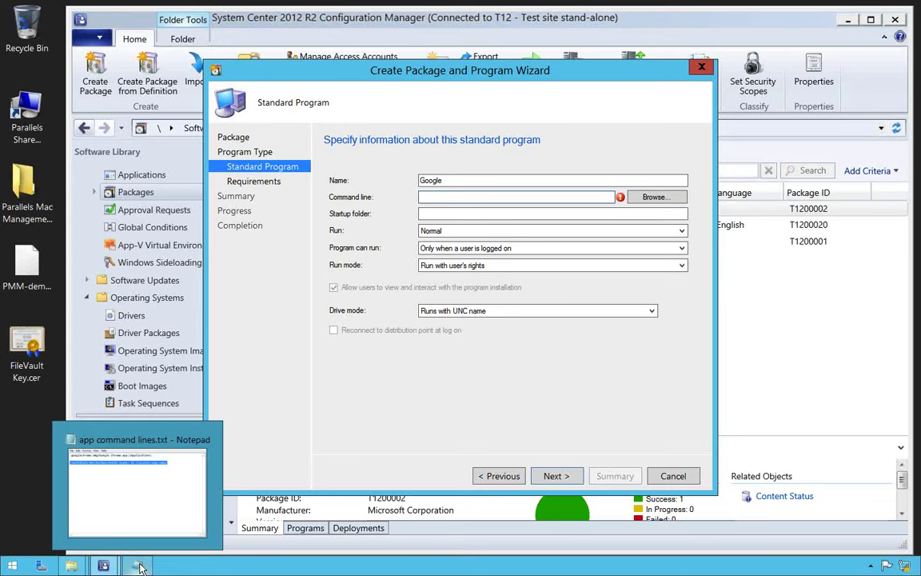
left_click(136, 459)
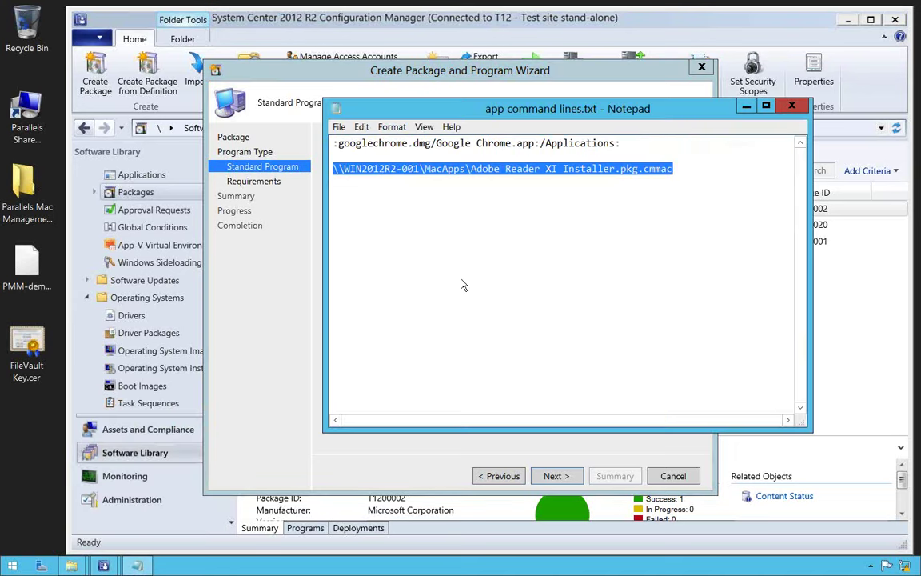
left_click(627, 142)
left_click_drag(620, 142, 320, 142)
key("ctrl+c")
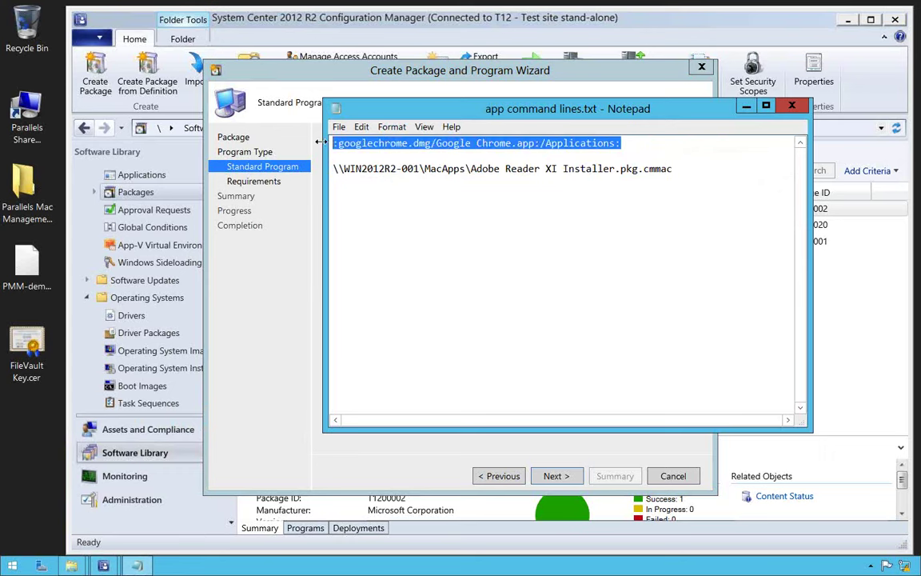
left_click_drag(464, 111, 431, 374)
left_click(439, 197)
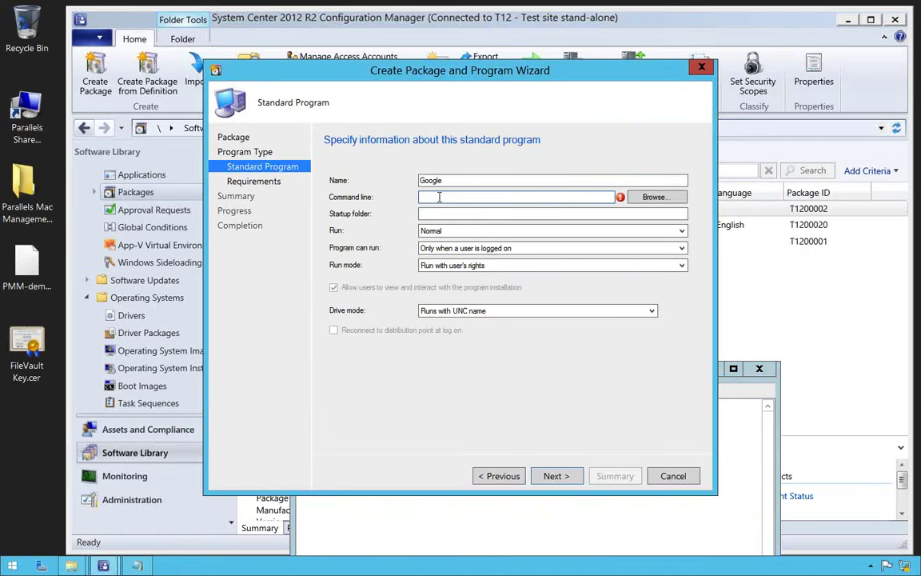
key("ctrl+v")
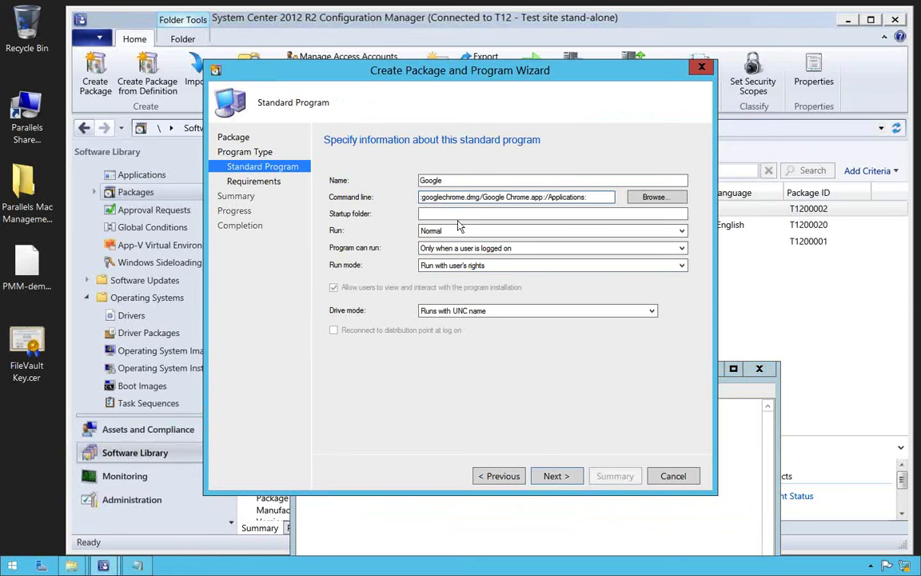
Step: View the program's run mode options, then exit the package wizard without saving and close the Notepad file
left_click(420, 197)
left_click(606, 196)
left_click(684, 267)
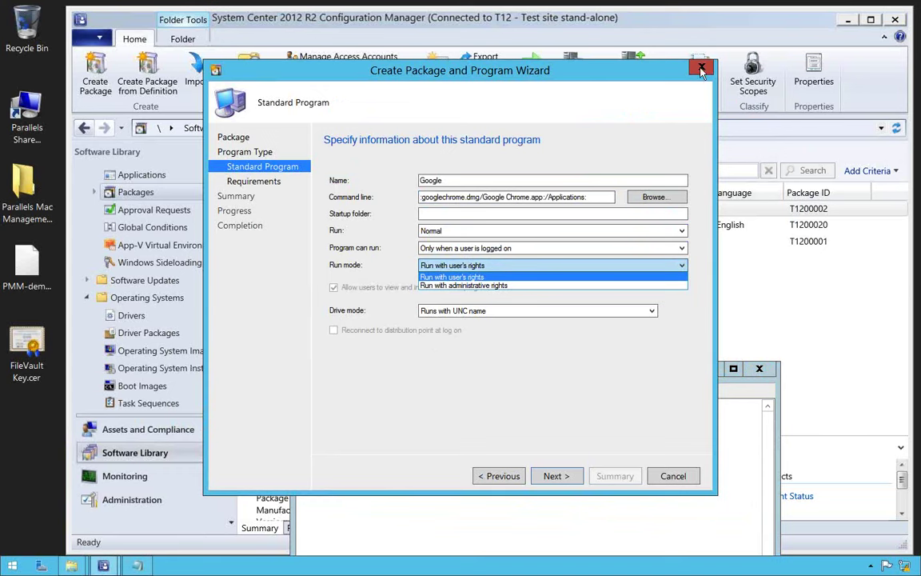
left_click(679, 479)
left_click(676, 476)
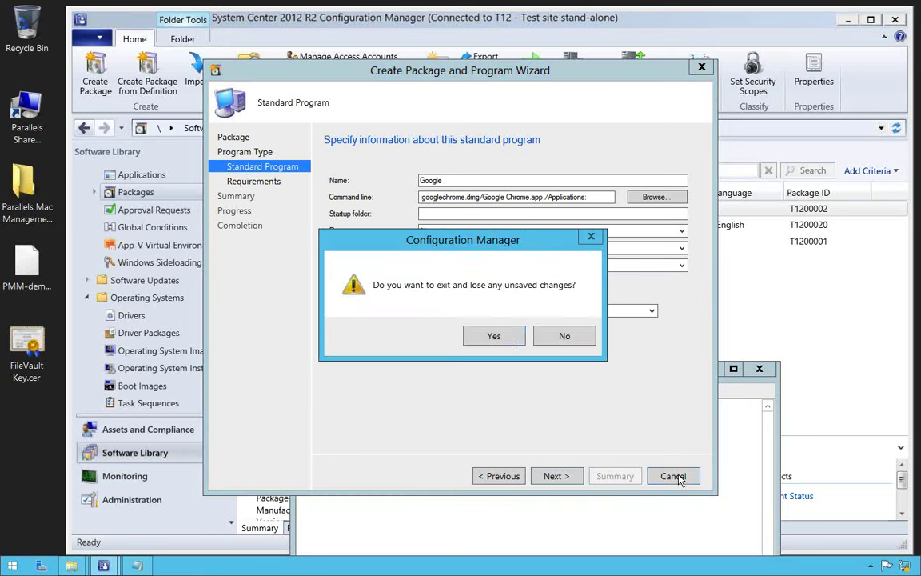
left_click(506, 338)
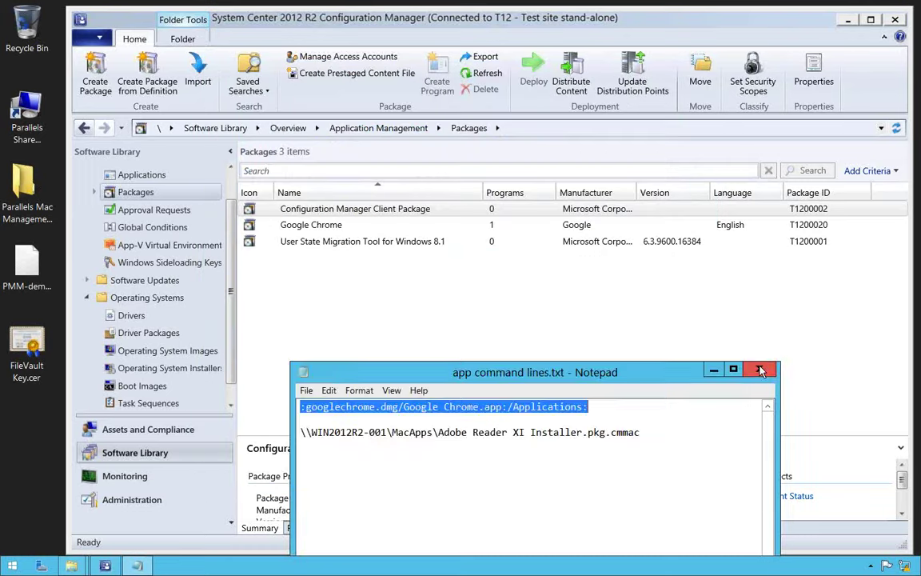
left_click(760, 370)
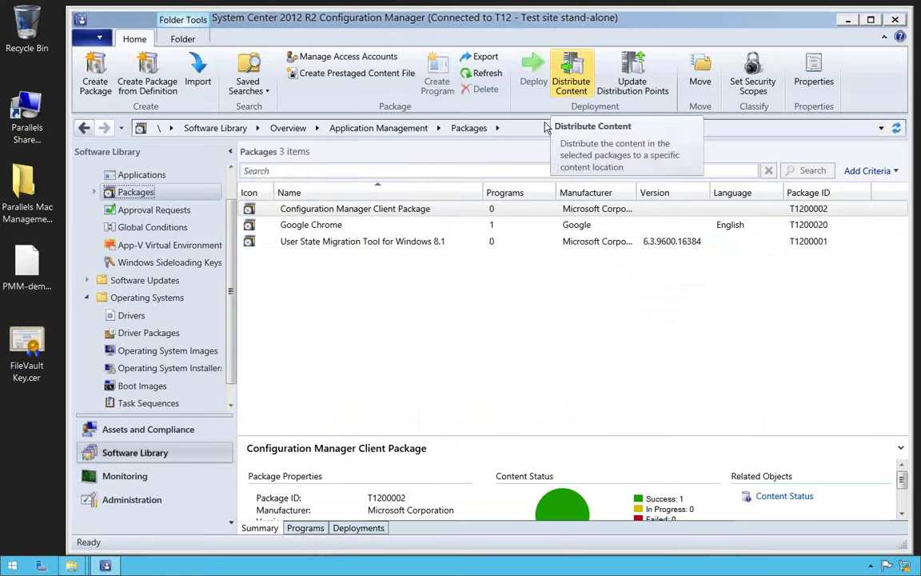
Step: Select the existing Google Chrome package and start its deployment
left_click(343, 228)
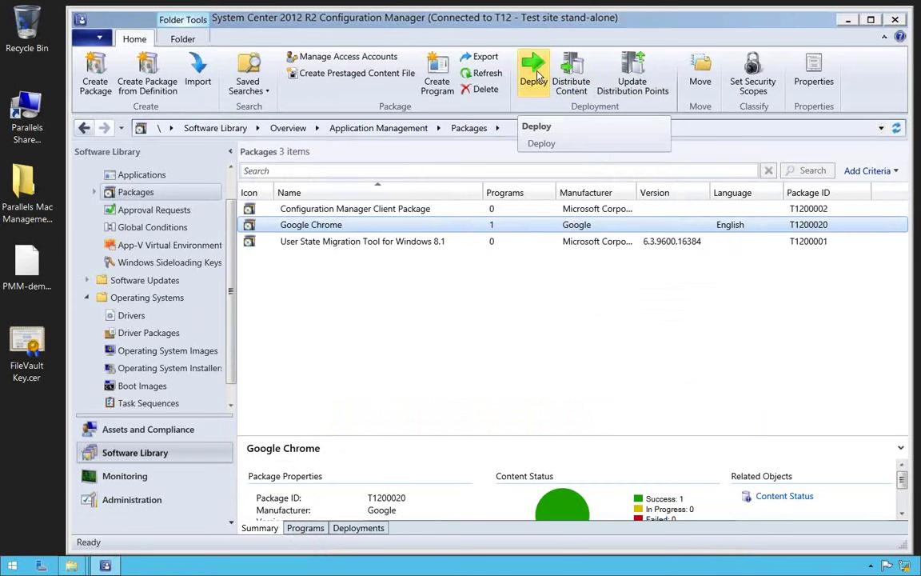
left_click(539, 76)
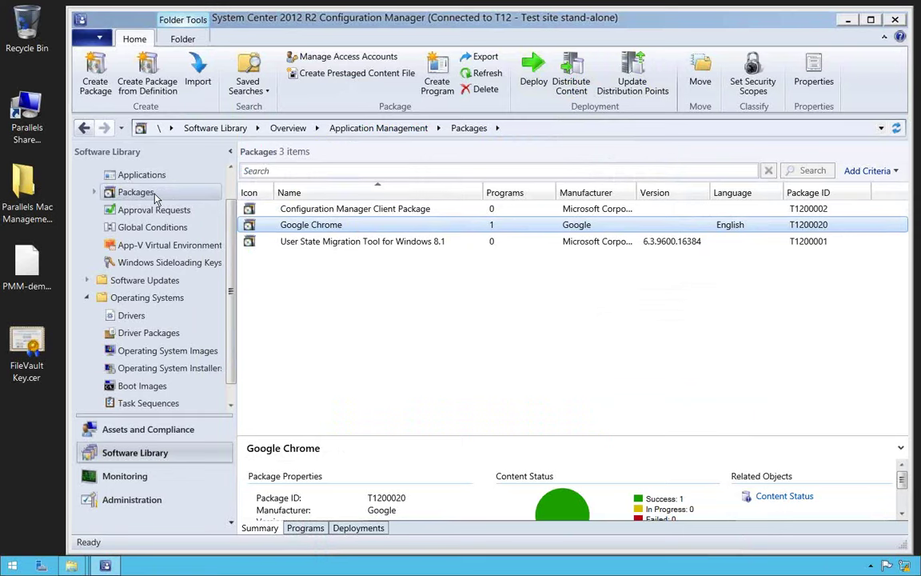
Step: Among the operating system images, view the form for adding an OS X boot image and close it without adding one
left_click(157, 356)
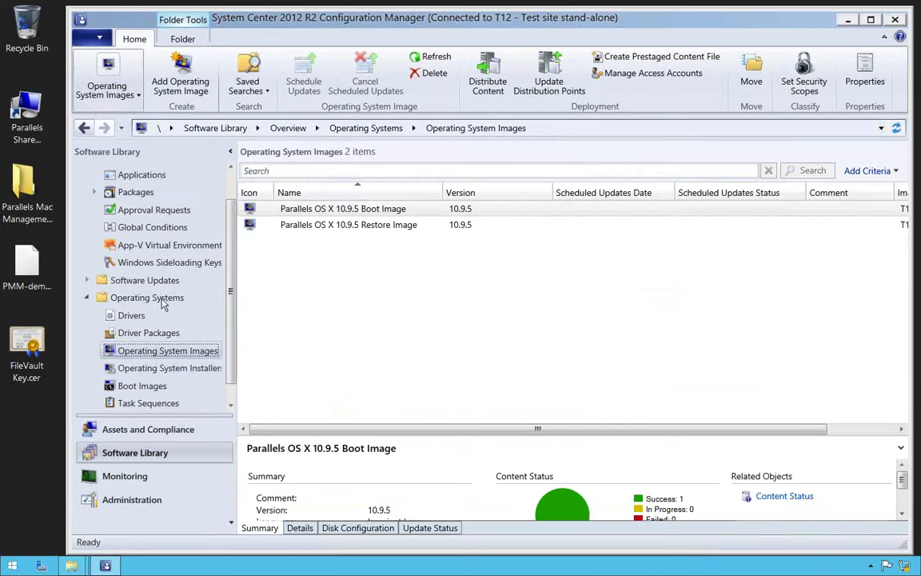
left_click(139, 96)
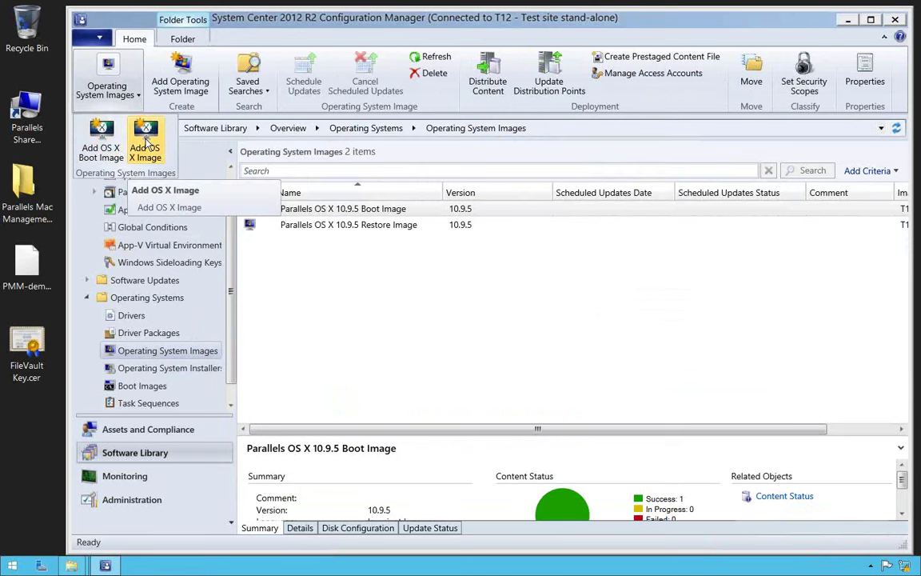
left_click(103, 142)
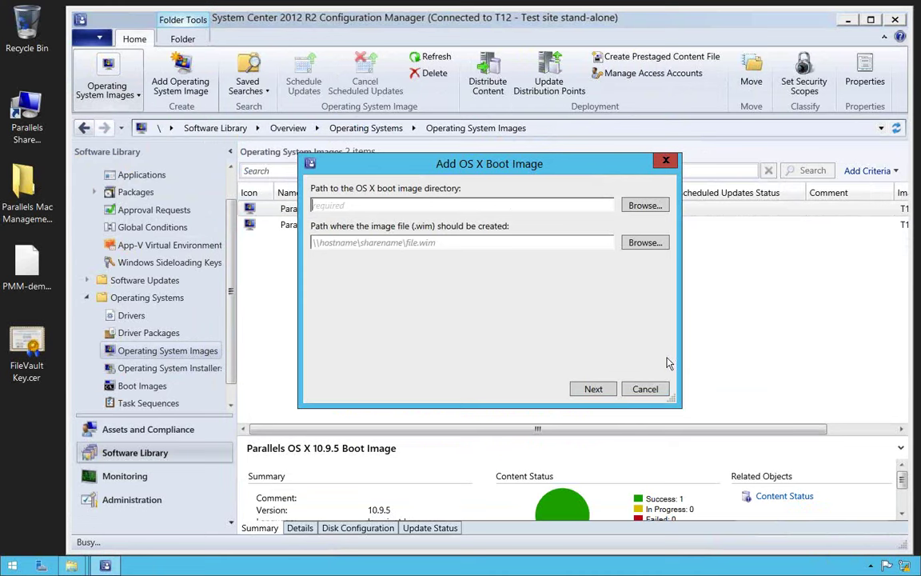
left_click(664, 157)
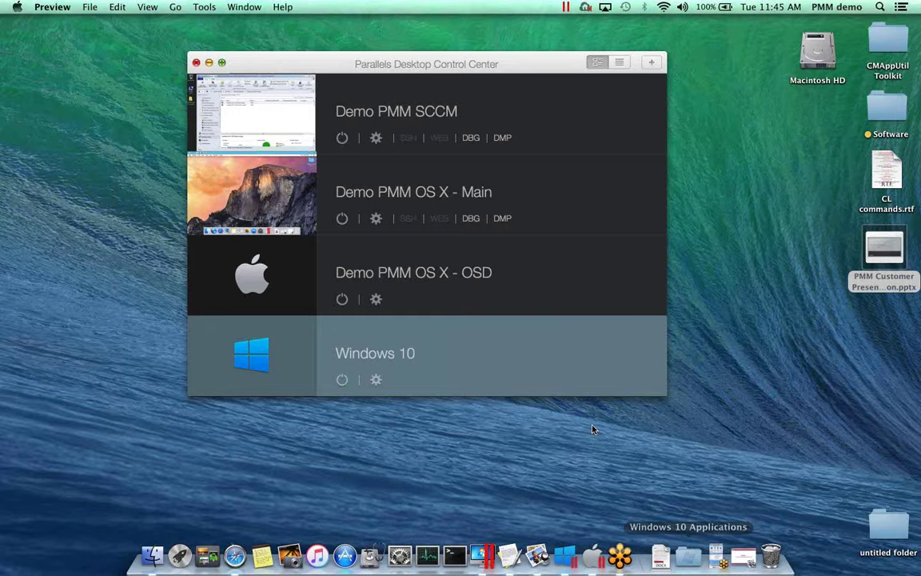
Step: Start the Demo PMM OS X - OSD virtual machine and boot it from EFI Network
double_click(424, 279)
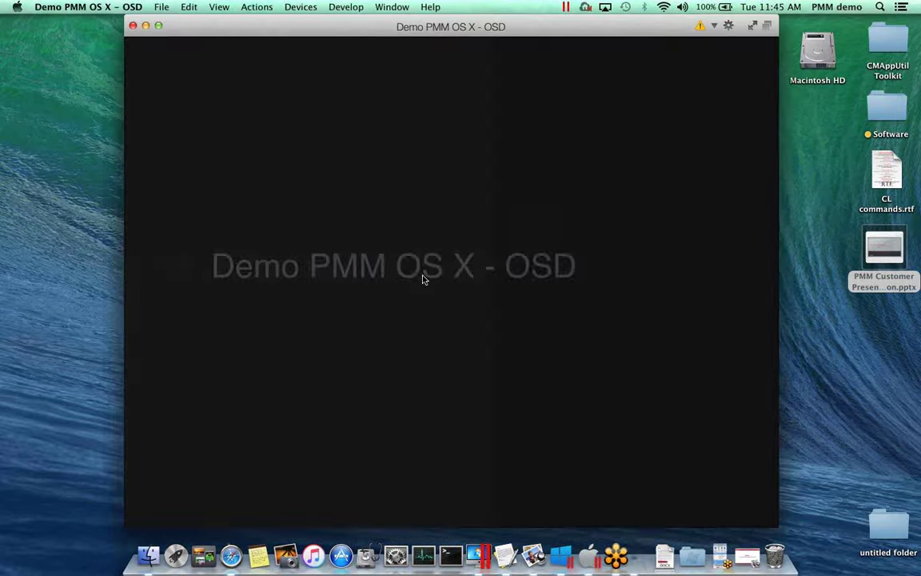
left_click(424, 279)
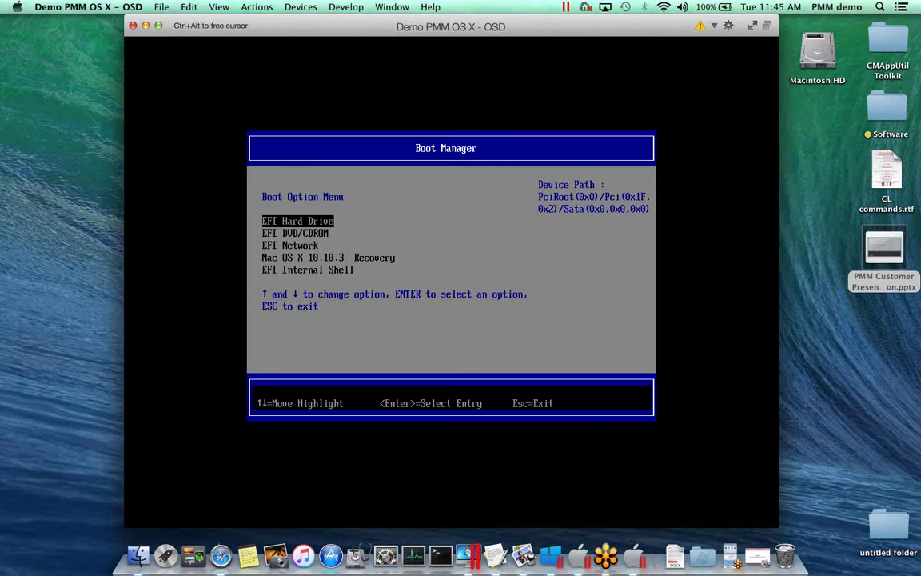
key("Down")
key("Down")
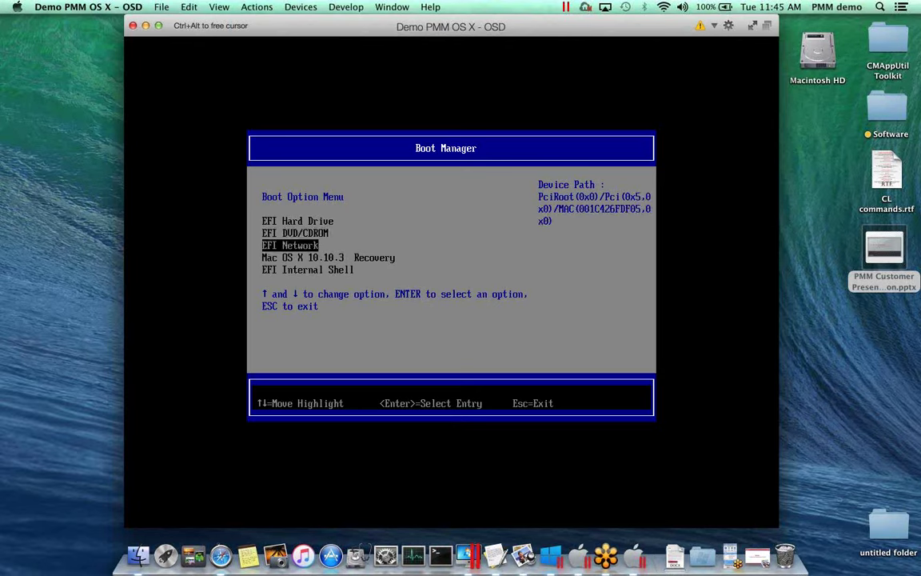
key("Return")
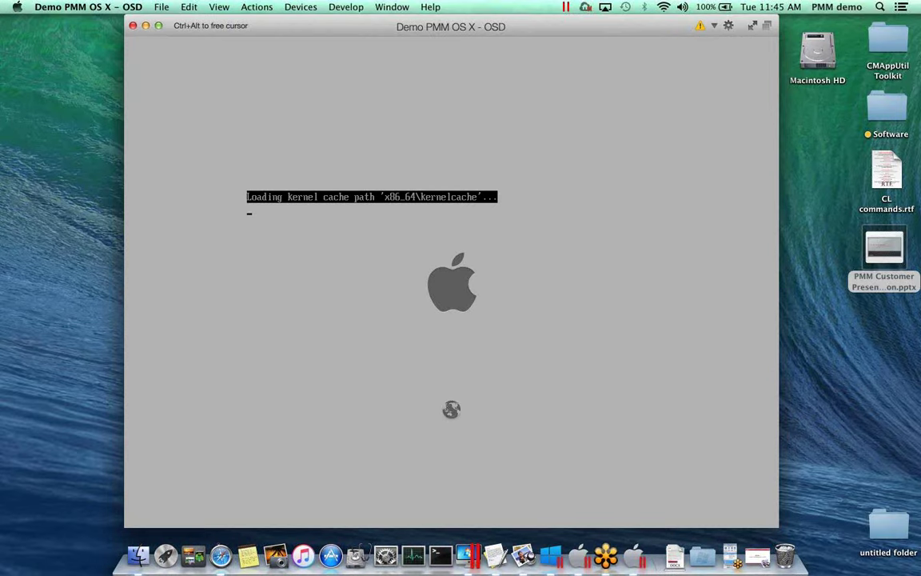
Step: Switch to Configuration Manager, view the form for adding an OS X image without adding one, and select Parallels OS X 10.9.5 Restore Image
key("ctrl+Right")
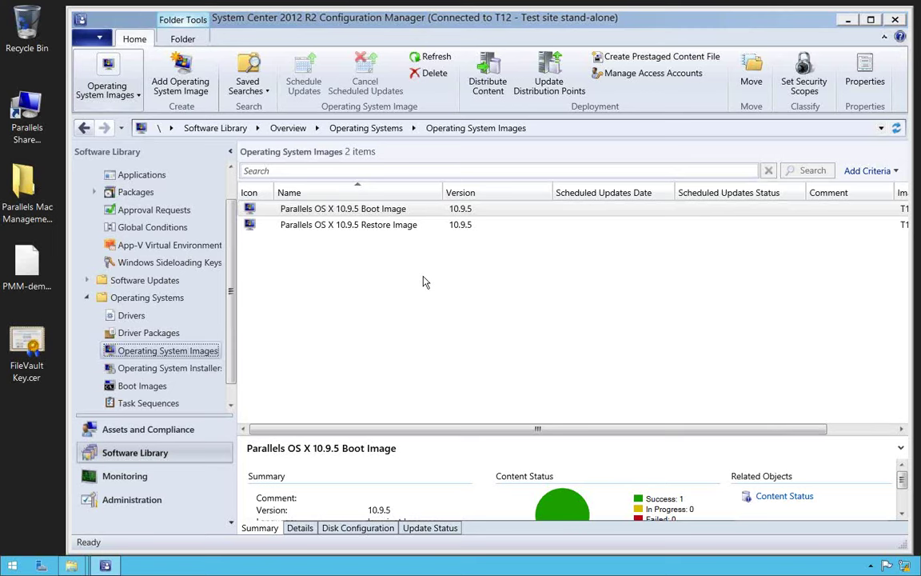
left_click(379, 226)
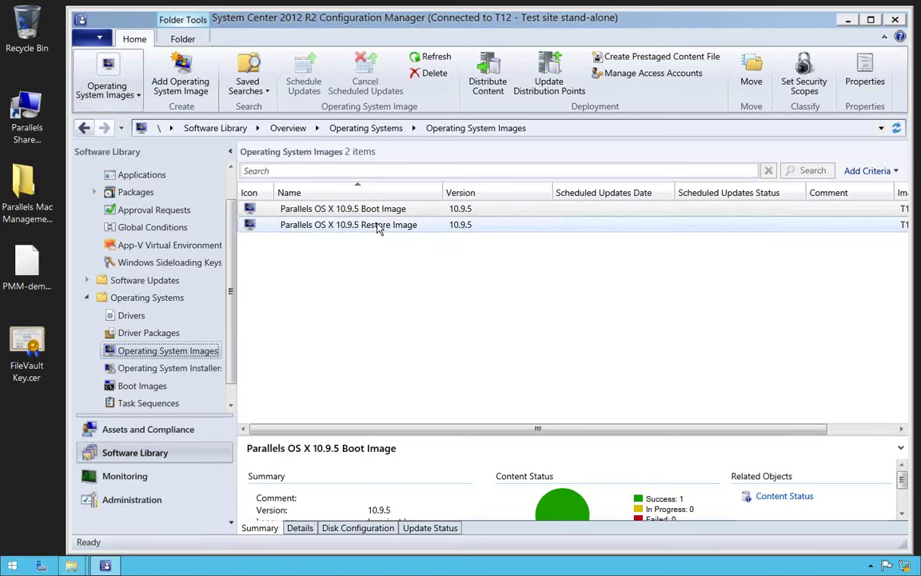
left_click(128, 91)
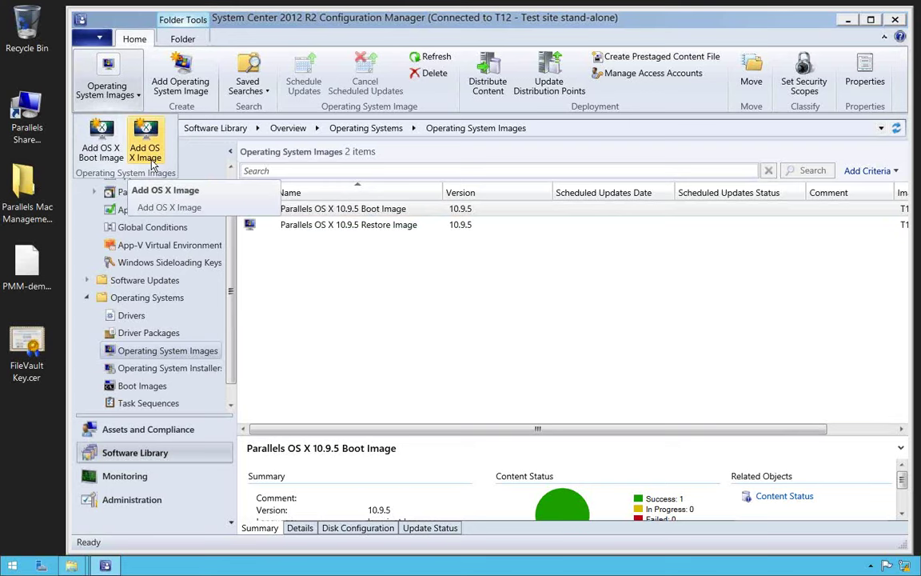
left_click(145, 152)
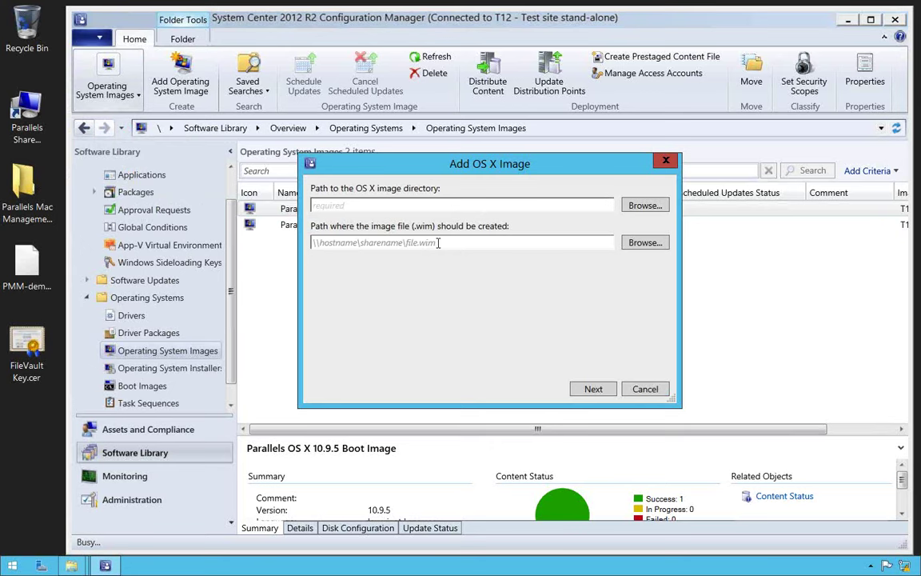
left_click(645, 389)
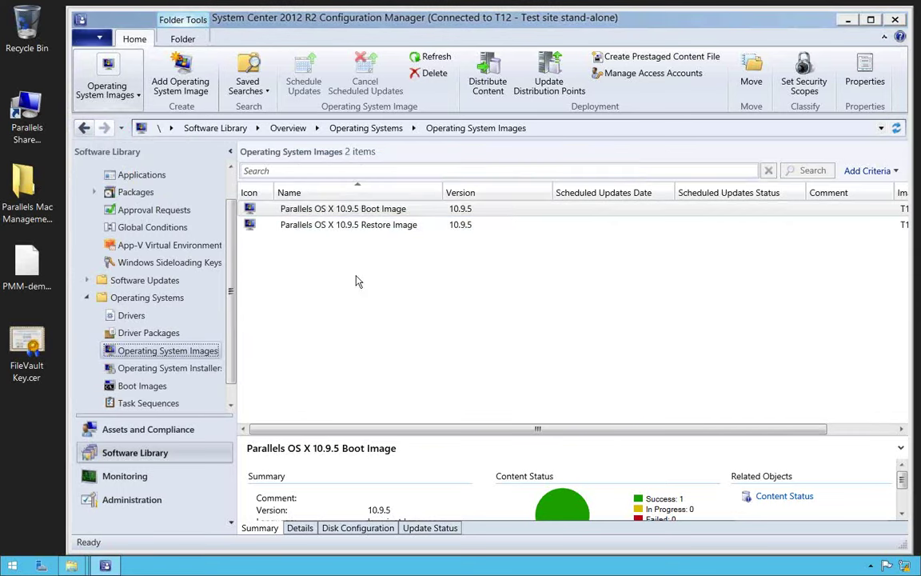
left_click(338, 229)
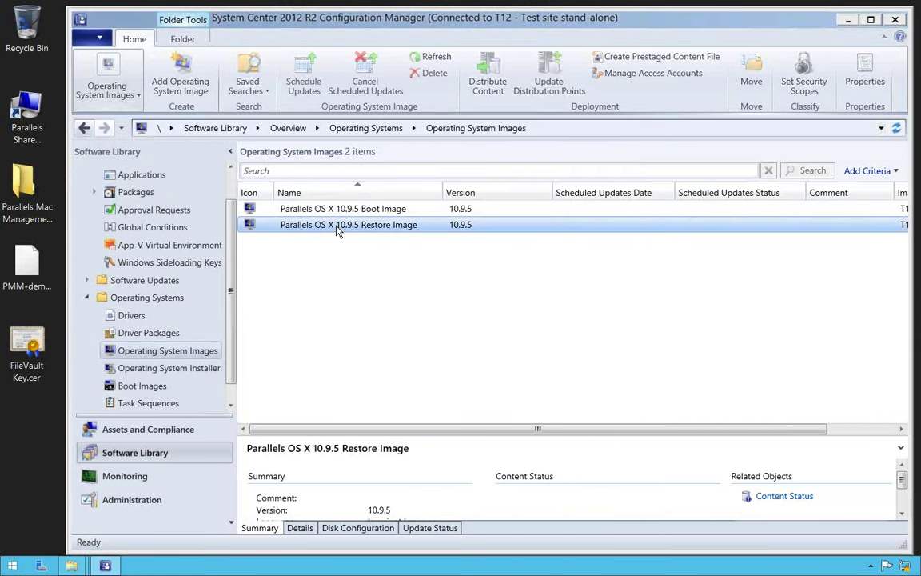
Step: View the form for creating a Mac task sequence without creating one, and open the Parallels OS X Image Deployment sequence in its Mac editor
left_click(148, 403)
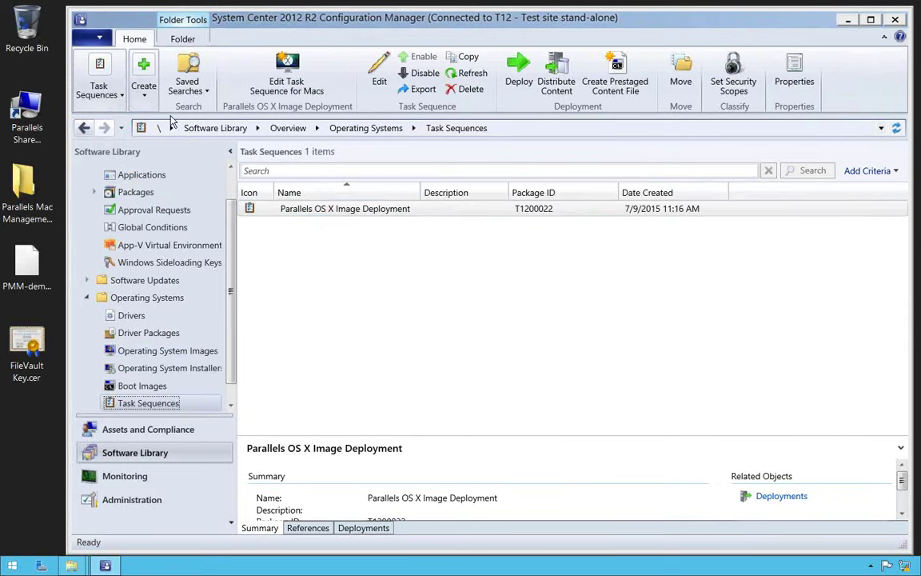
left_click(112, 94)
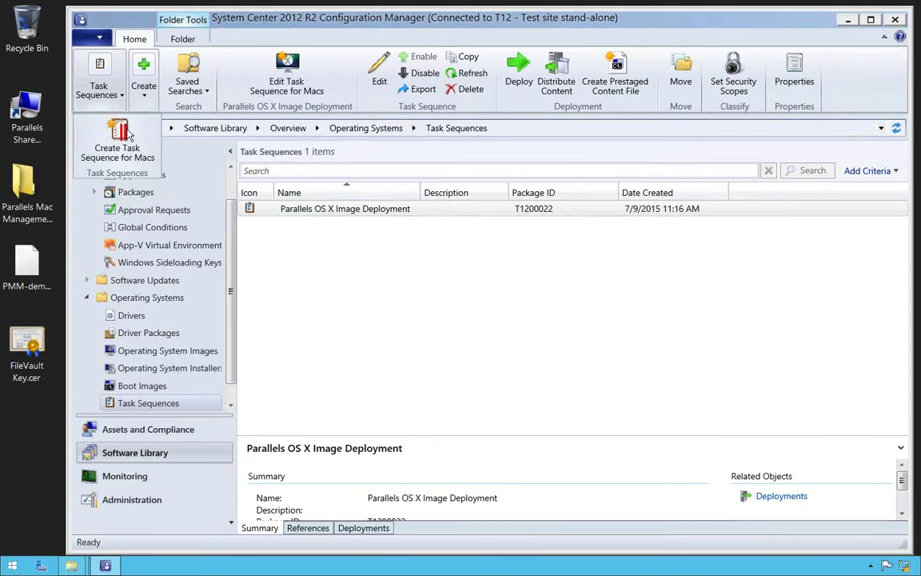
left_click(117, 152)
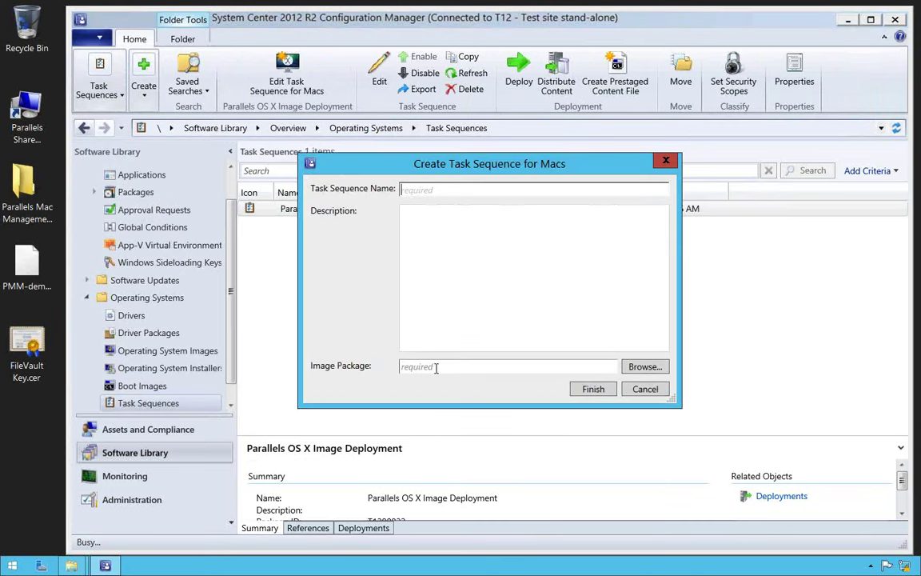
left_click(647, 389)
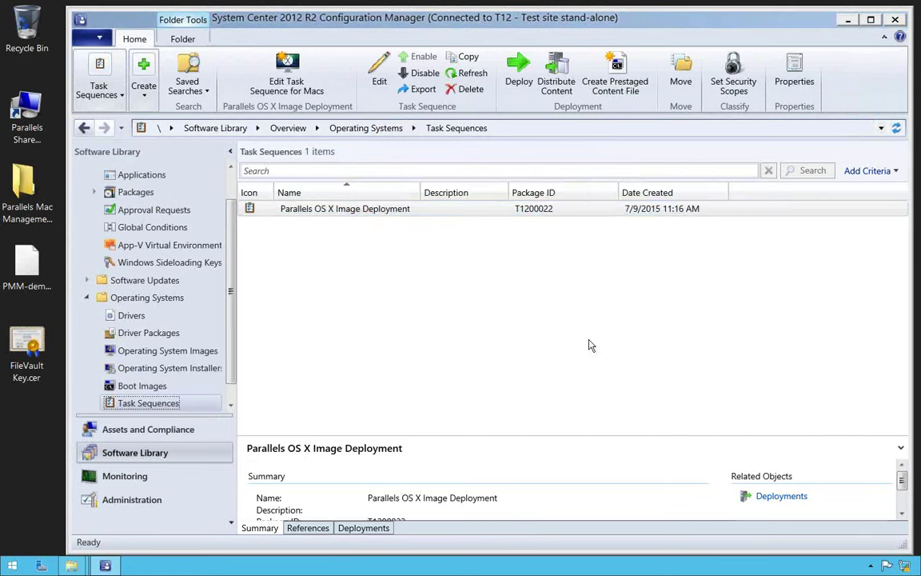
left_click(382, 209)
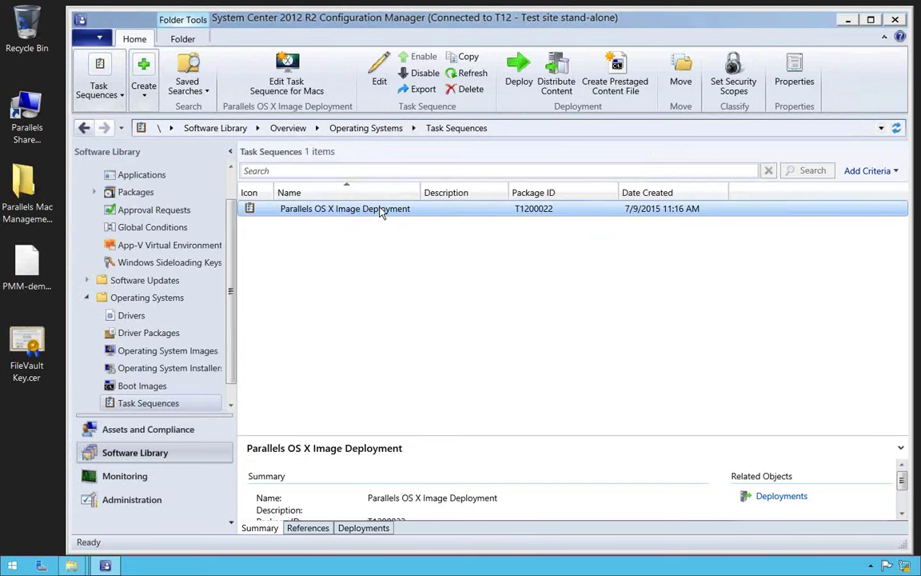
left_click(295, 76)
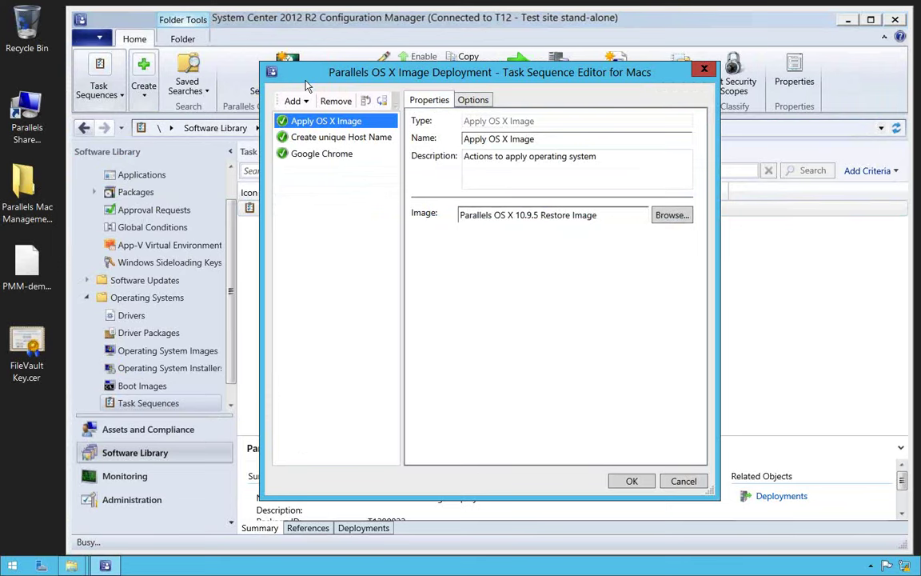
Step: Switch to the OSD virtual machine and log in to the Parallels Task Sequence Wizard as administrator with the account password
key("ctrl+Left")
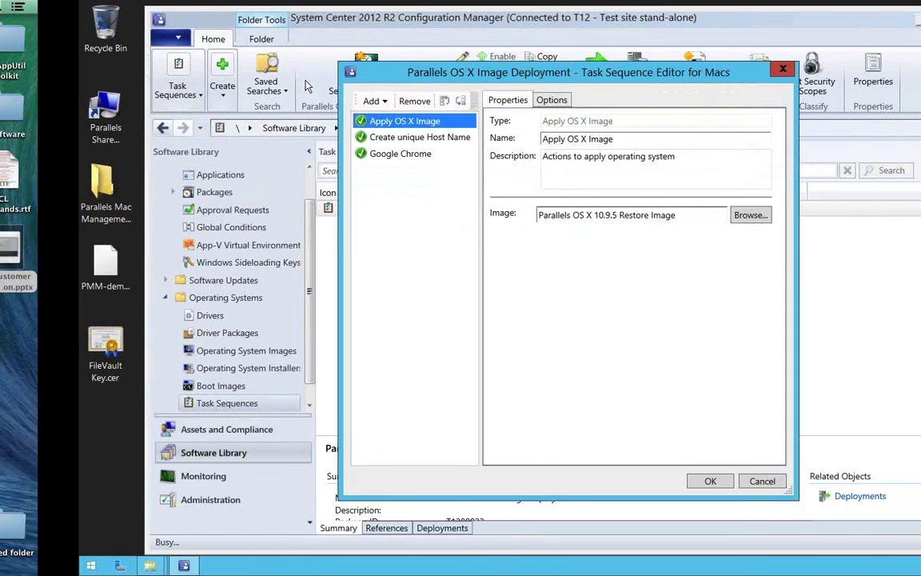
key("ctrl+Left")
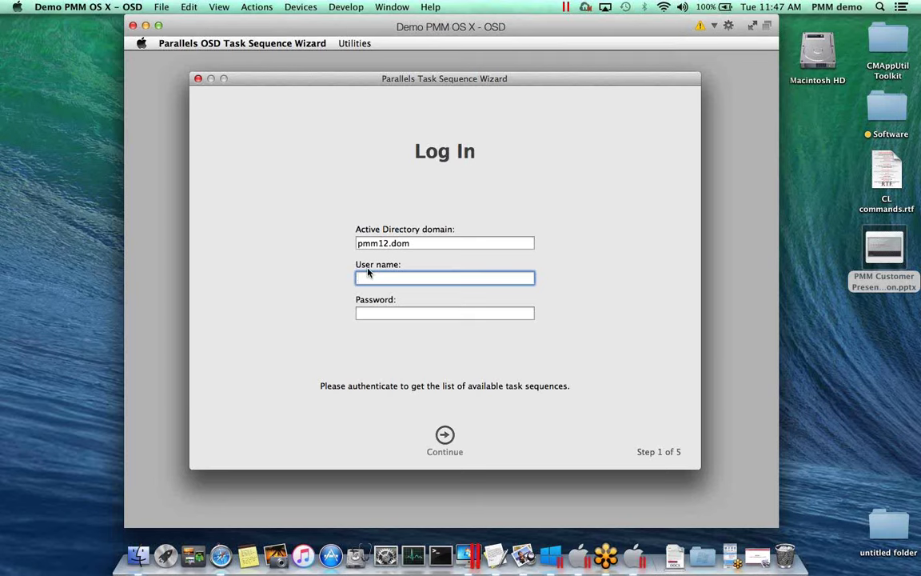
type("administrator")
left_click(380, 315)
type("•••")
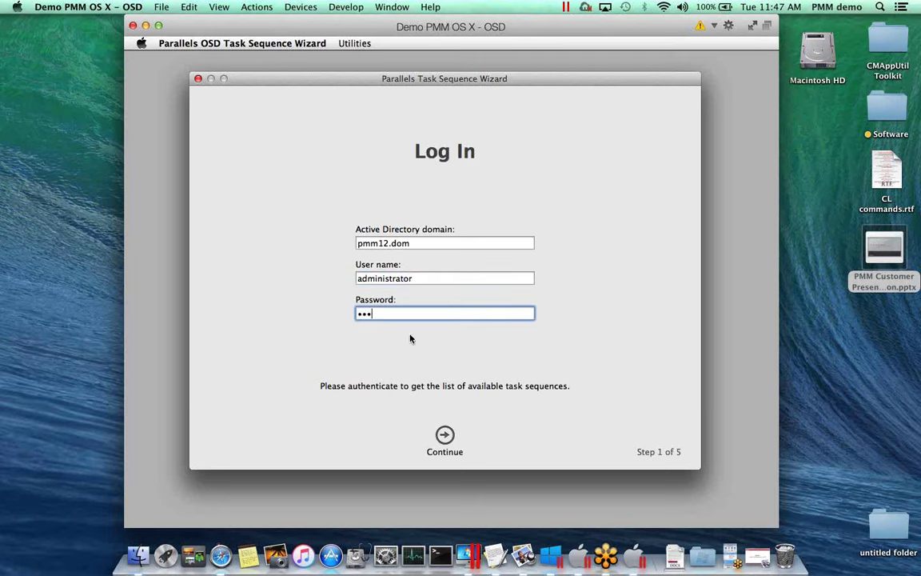
left_click(445, 436)
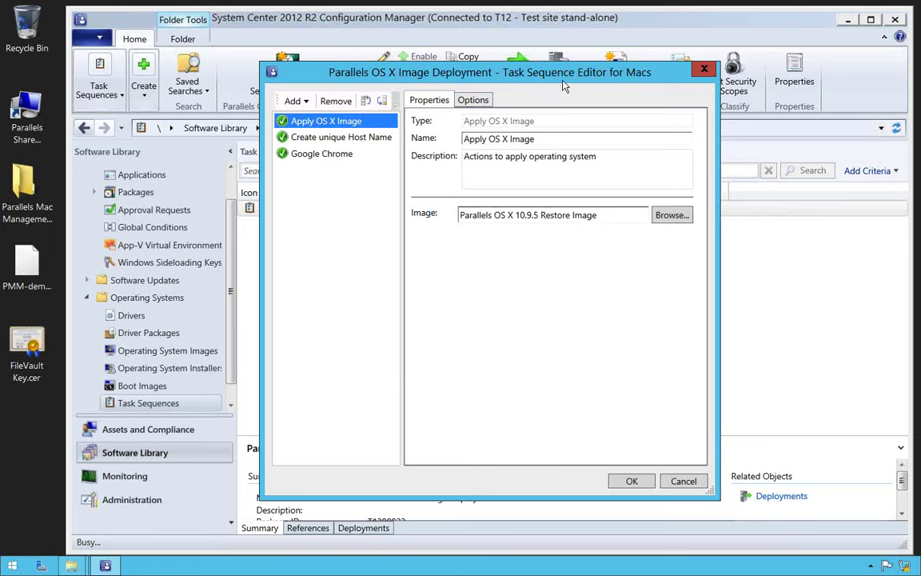
Step: View the step types that can be added to the Parallels OS X Image Deployment sequence, and exit its editor without saving
left_click(308, 106)
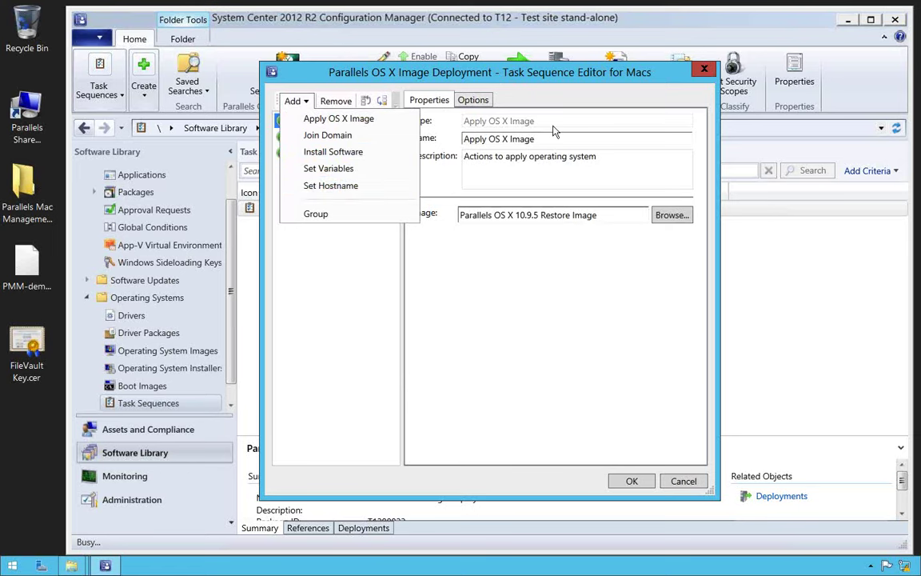
left_click(704, 71)
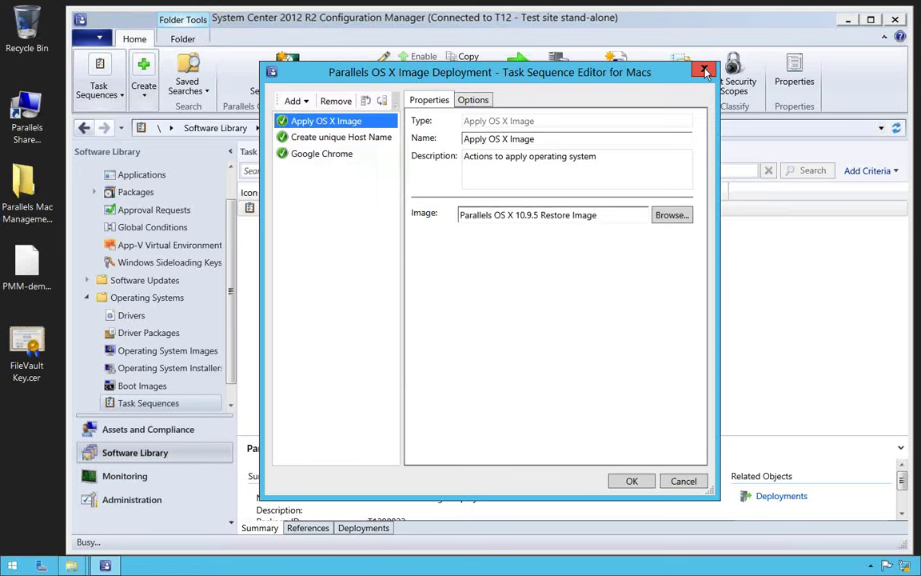
left_click(685, 484)
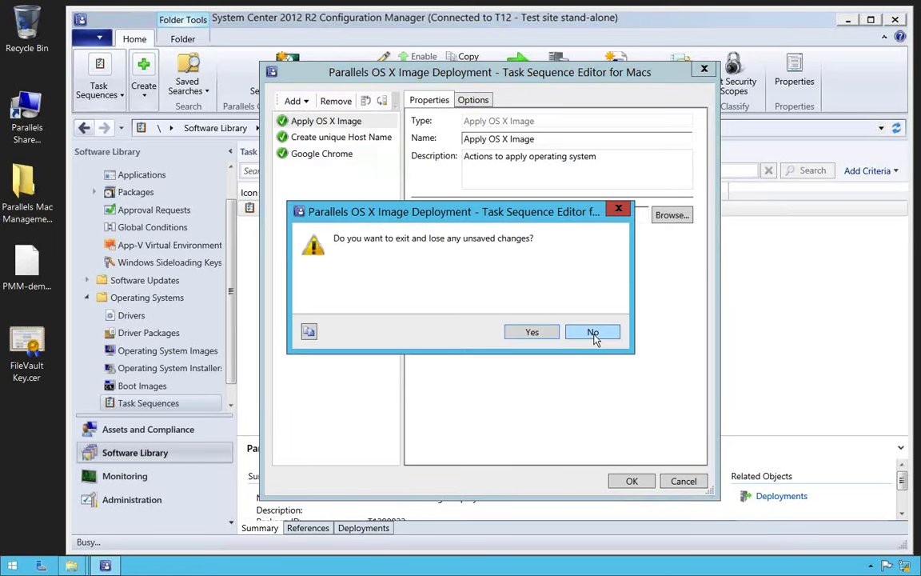
left_click(592, 333)
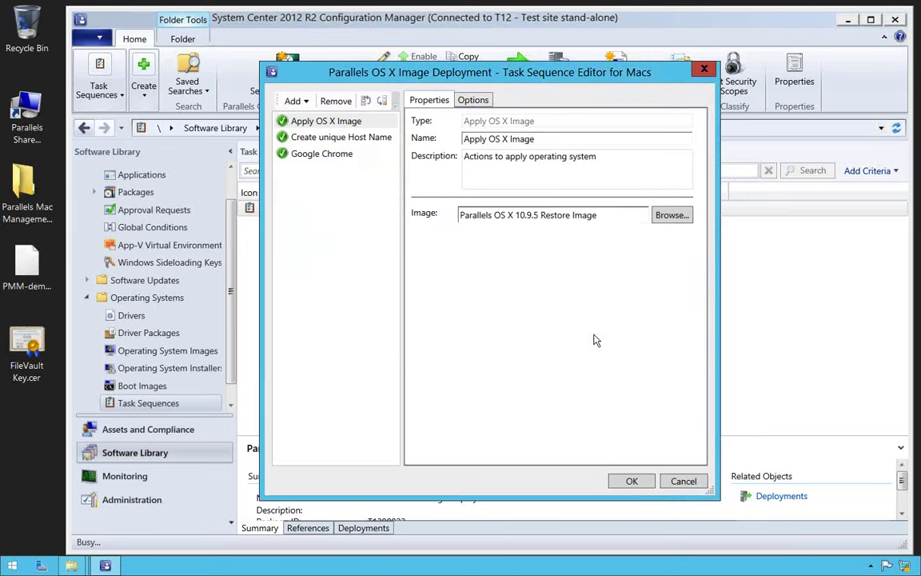
left_click(704, 68)
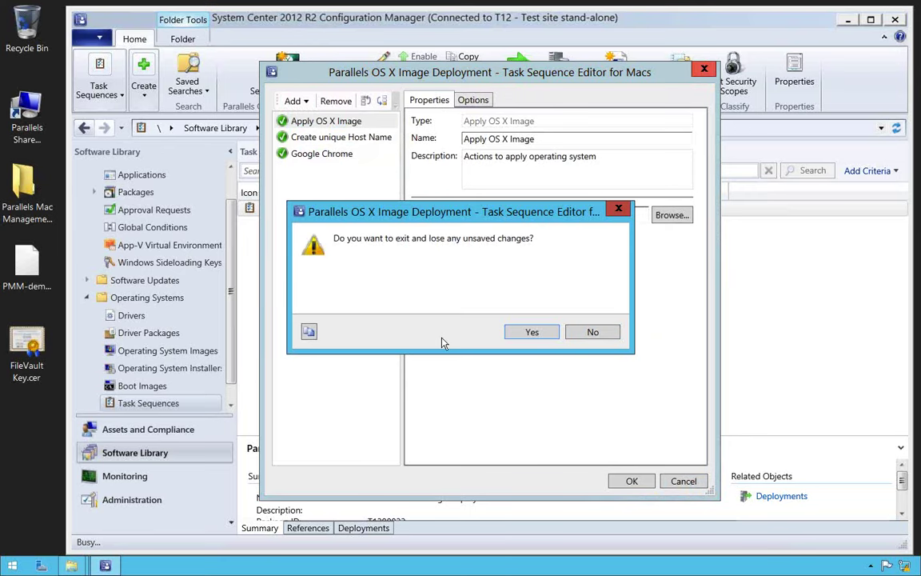
left_click(529, 333)
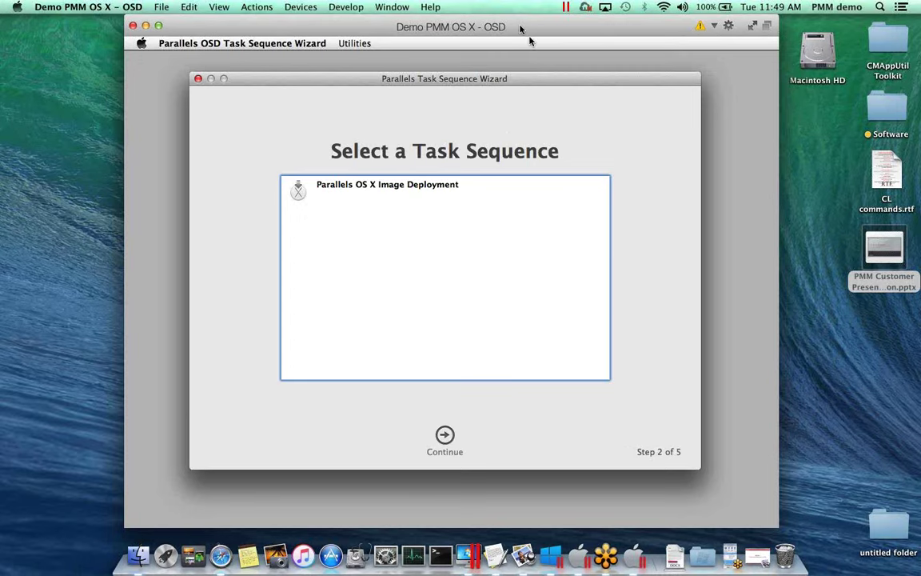
left_click_drag(520, 28, 507, 30)
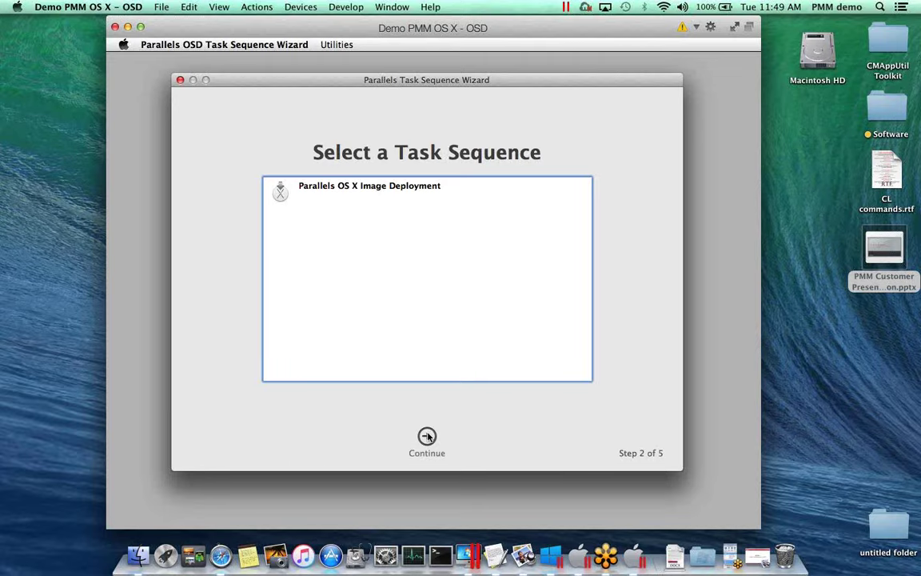
key("ctrl+Right")
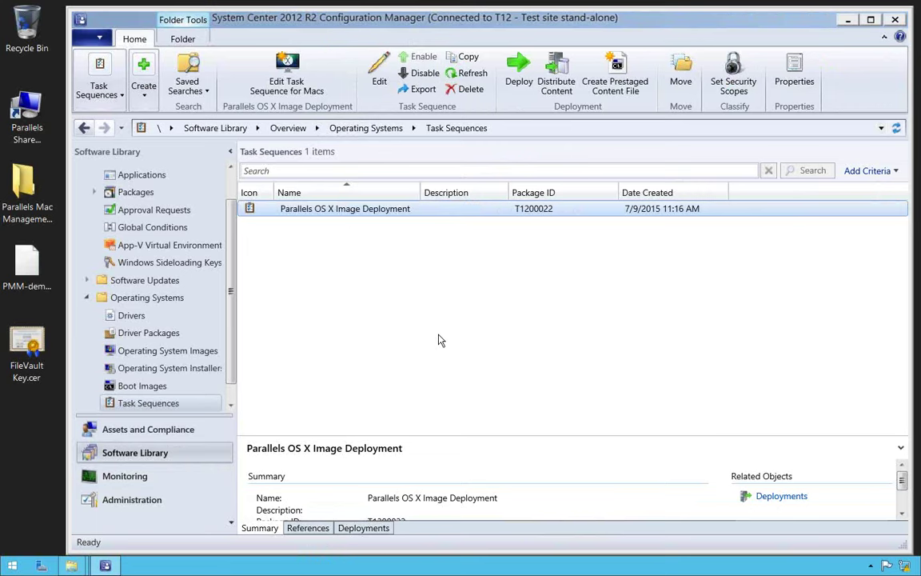
key("ctrl+Left")
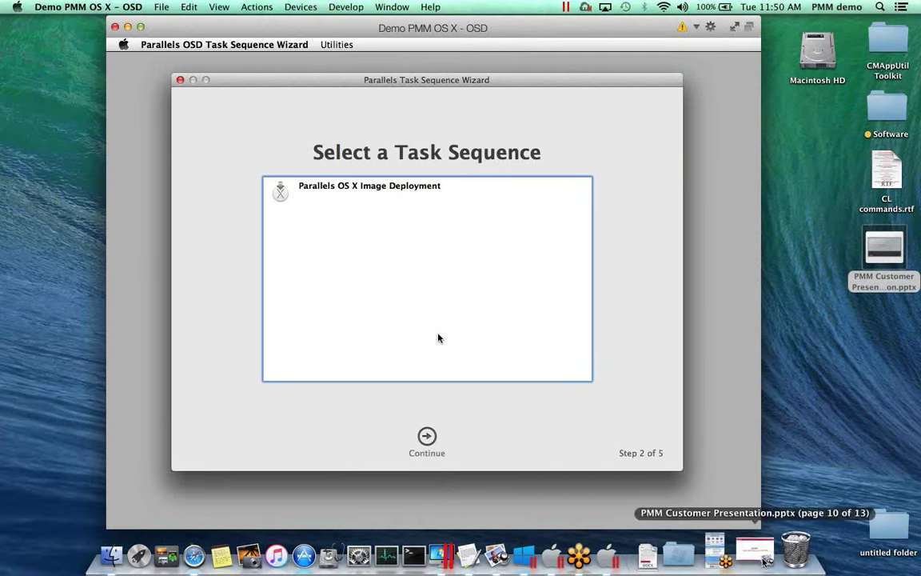
Step: Switch to PMM Customer Presentation.pptx in Preview and show the Parallels Mac Management Benefits slide
left_click(755, 550)
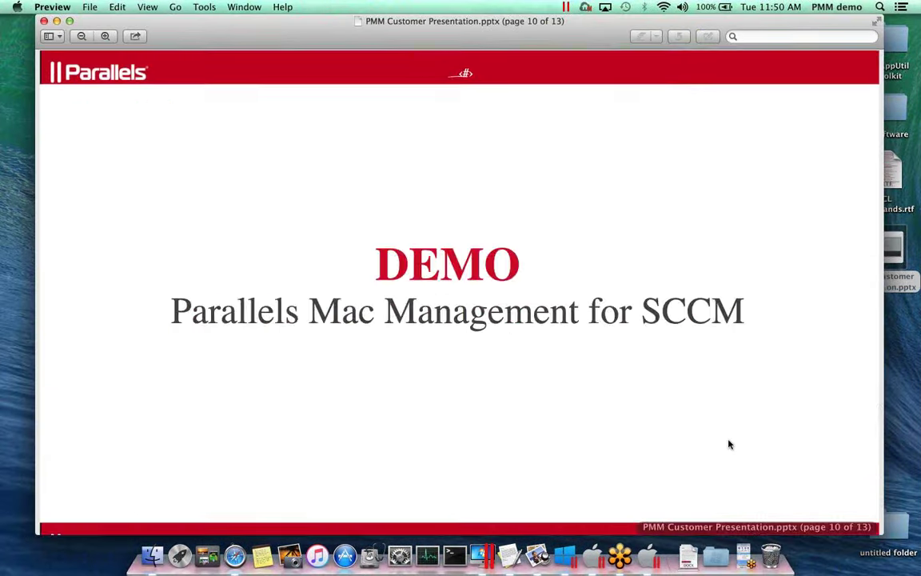
scroll(729, 445, "down", 4)
scroll(729, 445, "down", 5)
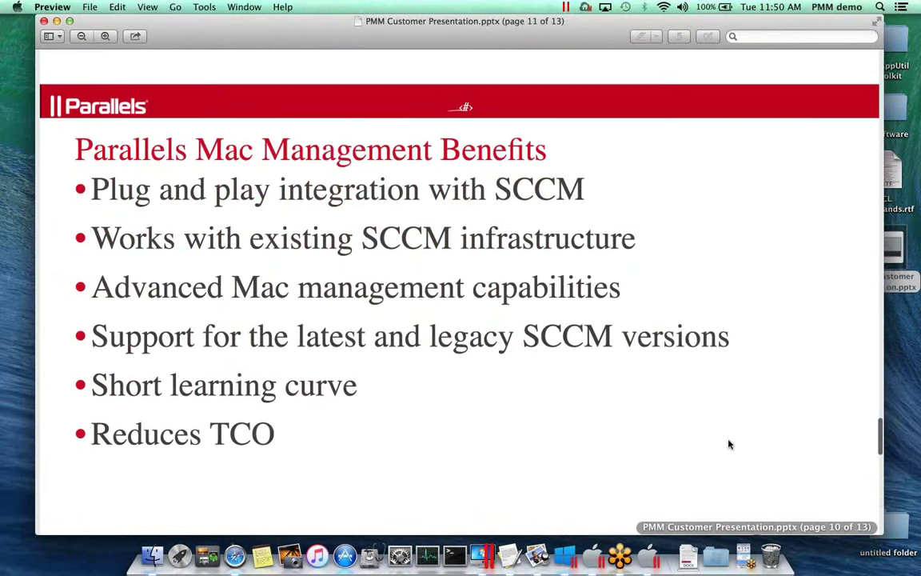
scroll(730, 445, "down", 2)
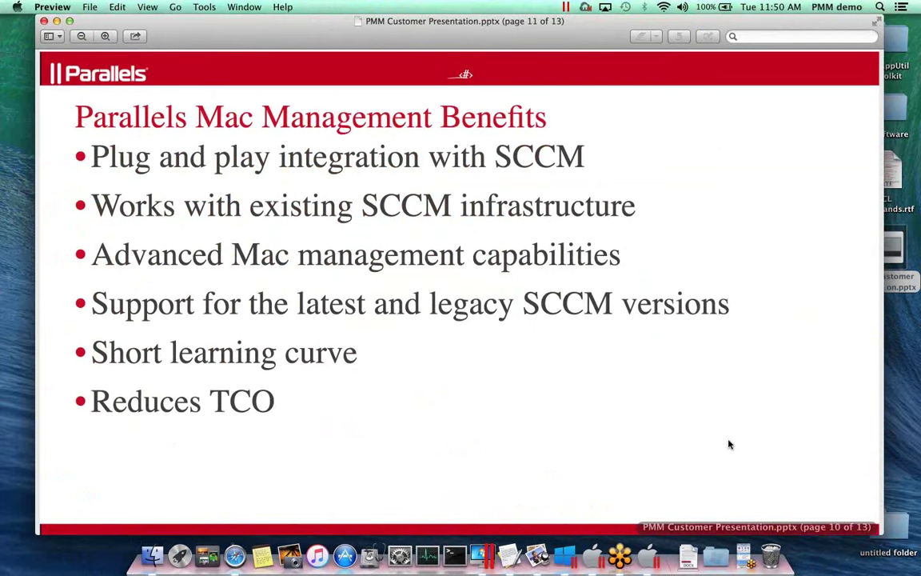